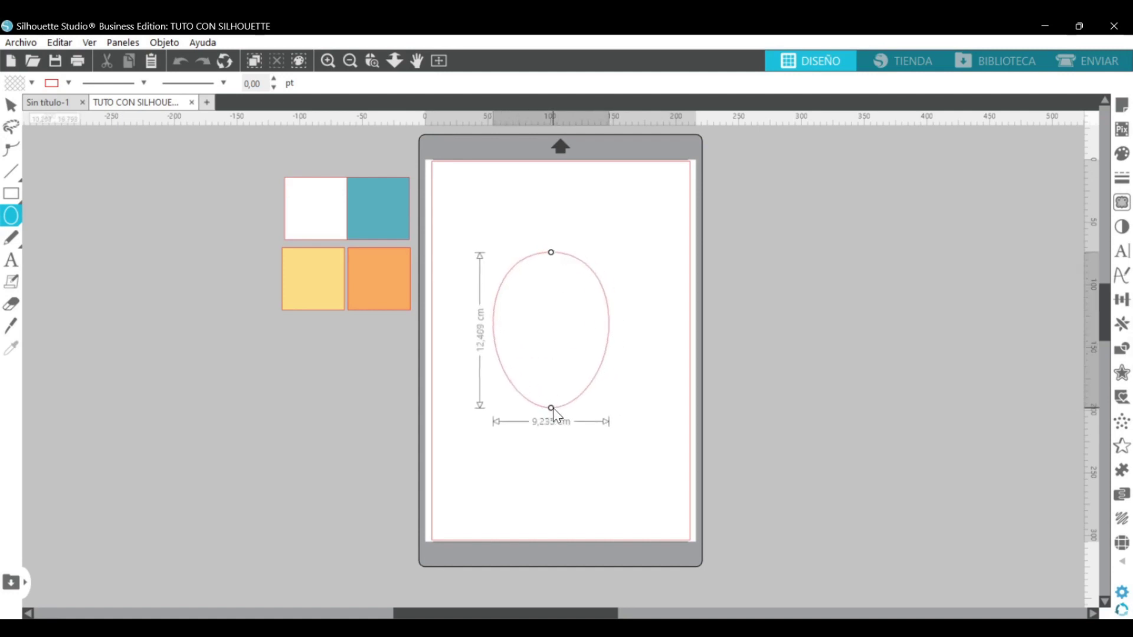
Finish shaping the ellipse into an egg about 9.37 × 12.59 cm and flip it vertically.
{"action": "left_click_drag", "start_coordinate": [554, 409], "coordinate": [555, 410]}
{"action": "right_click", "coordinate": [575, 399]}
{"action": "left_click", "coordinate": [694, 506]}
{"action": "right_click", "coordinate": [660, 292]}
{"action": "left_click", "coordinate": [697, 412]}
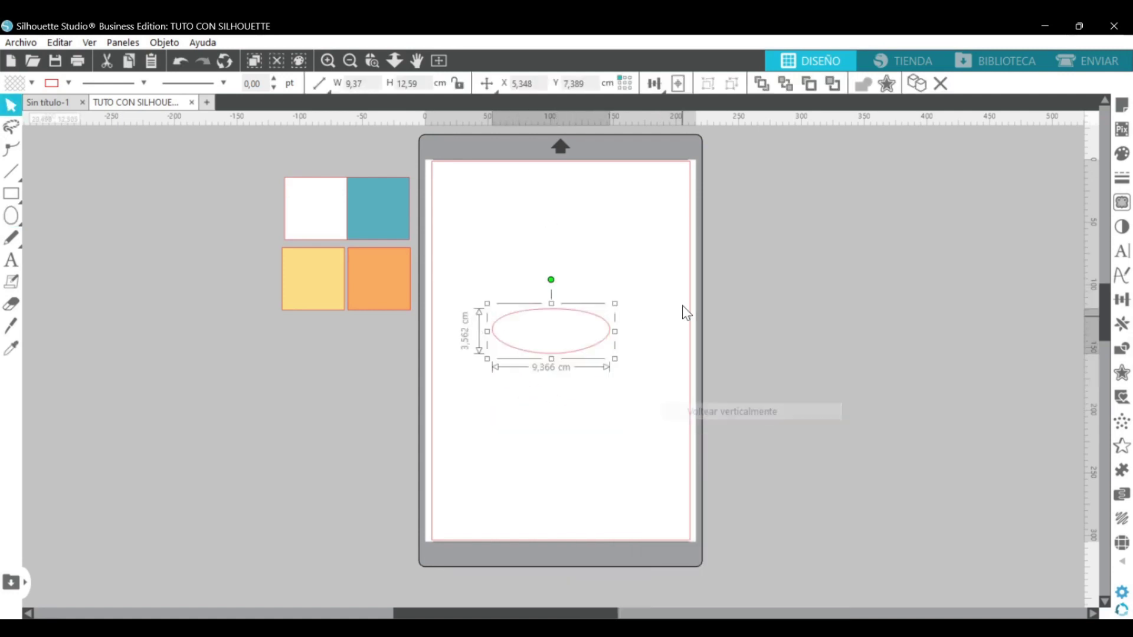
Duplicate the egg outline and place the copy outside the page, left of the colour swatches.
{"action": "left_click", "coordinate": [917, 84]}
{"action": "left_click_drag", "start_coordinate": [614, 389], "coordinate": [166, 342]}
{"action": "left_click", "coordinate": [567, 410]}
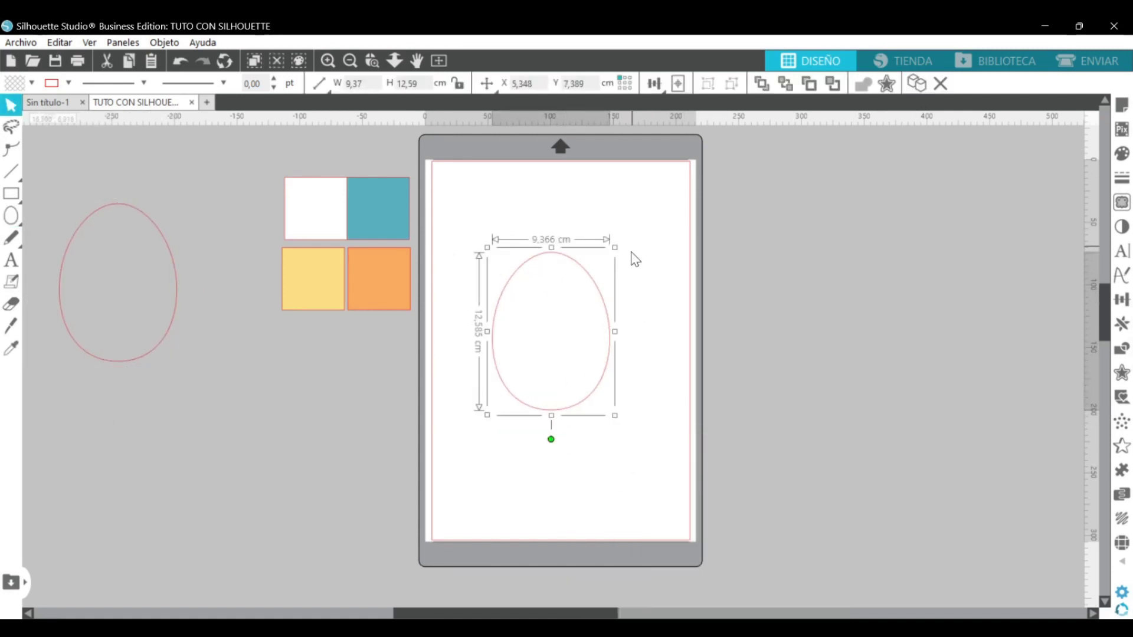
Resize the egg on the page to about 9.10 × 12.23 cm and fill it with the yellow sampled from the swatch.
{"action": "left_click_drag", "start_coordinate": [614, 247], "coordinate": [611, 252]}
{"action": "left_click", "coordinate": [613, 345]}
{"action": "left_click", "coordinate": [607, 348]}
{"action": "left_click", "coordinate": [1120, 158]}
{"action": "left_click", "coordinate": [1033, 191]}
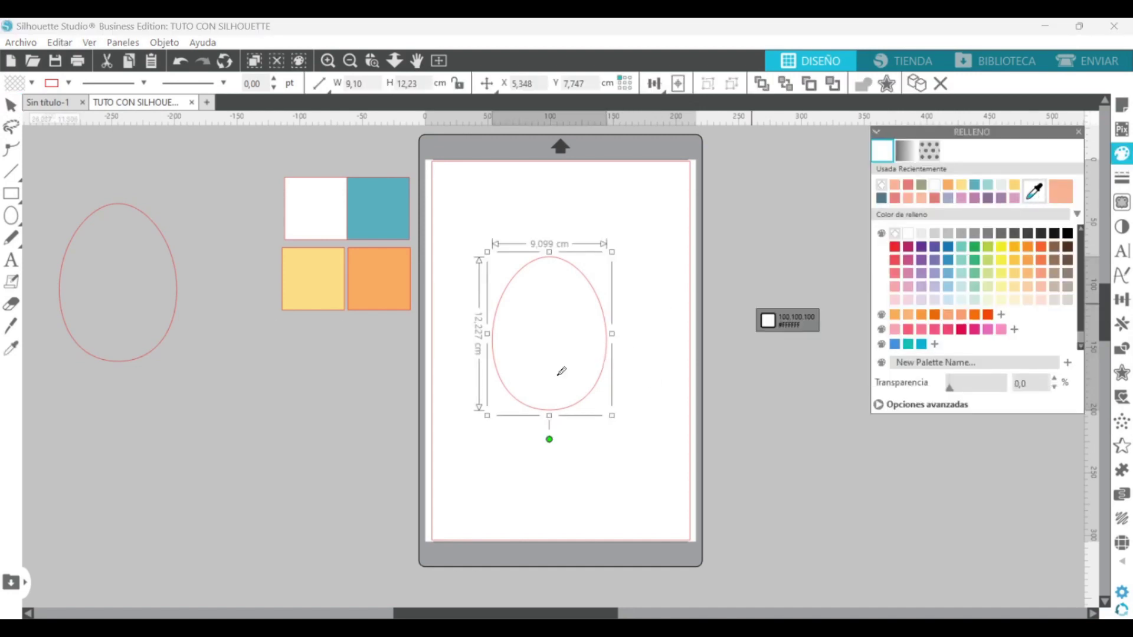
{"action": "left_click", "coordinate": [296, 274]}
Duplicate the yellow egg, placing one copy outside the page at the lower left and the other in the page's upper half.
{"action": "left_click", "coordinate": [916, 88]}
{"action": "left_click_drag", "start_coordinate": [597, 339], "coordinate": [257, 432]}
{"action": "left_click_drag", "start_coordinate": [549, 365], "coordinate": [564, 335]}
{"action": "left_click", "coordinate": [548, 428]}
Draw a circle about 1.35 cm in diameter near the yellow egg and replicate it in a row.
{"action": "left_click", "coordinate": [11, 194]}
{"action": "left_click", "coordinate": [39, 194]}
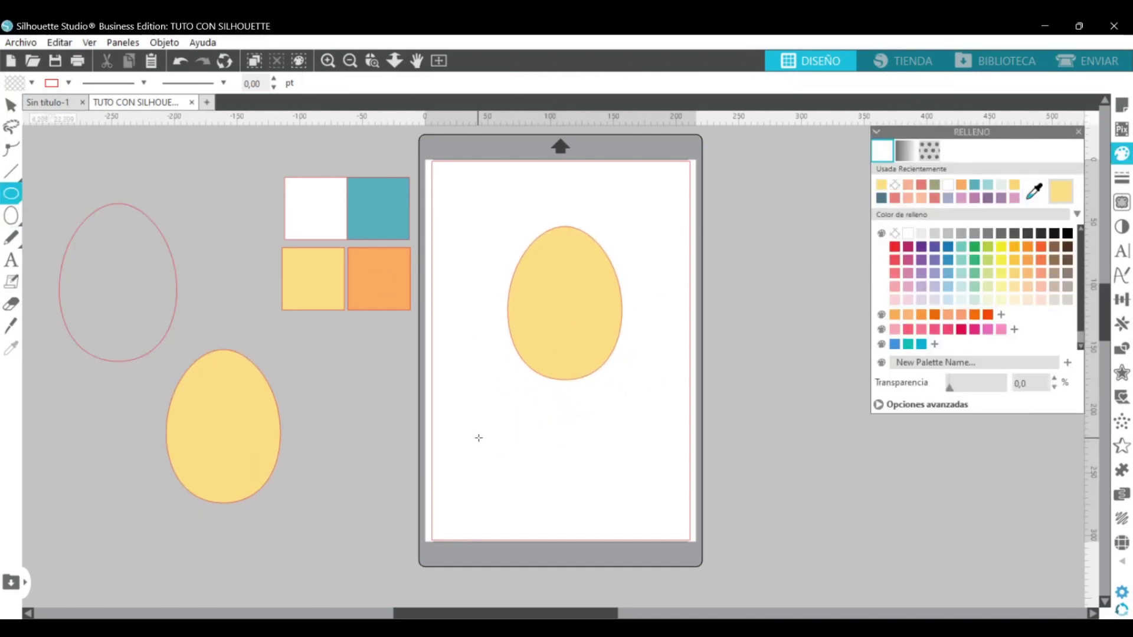
{"action": "mouse_move", "coordinate": [455, 418]}
{"action": "left_mouse_down"}
{"action": "mouse_move", "coordinate": [472, 460]}
{"action": "mouse_move", "coordinate": [553, 326]}
{"action": "mouse_move", "coordinate": [557, 364]}
{"action": "left_mouse_up"}
{"action": "left_click", "coordinate": [1121, 323]}
{"action": "left_click", "coordinate": [1005, 219]}
Fill the circle on the lower part of the yellow egg with the orange sampled from the swatch.
{"action": "left_click", "coordinate": [1122, 153]}
{"action": "left_click", "coordinate": [1034, 190]}
{"action": "left_click", "coordinate": [387, 270]}
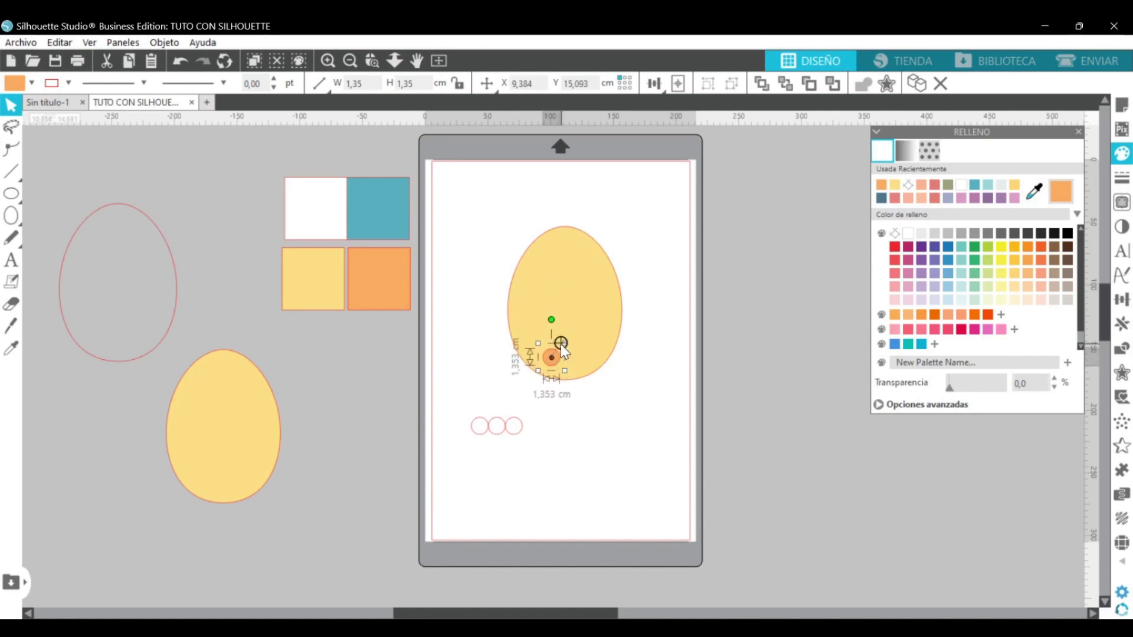
Replicate the orange dot as rotated copies around the egg's base and lower left, undoing the egg's accidental shift.
{"action": "left_click", "coordinate": [1121, 324]}
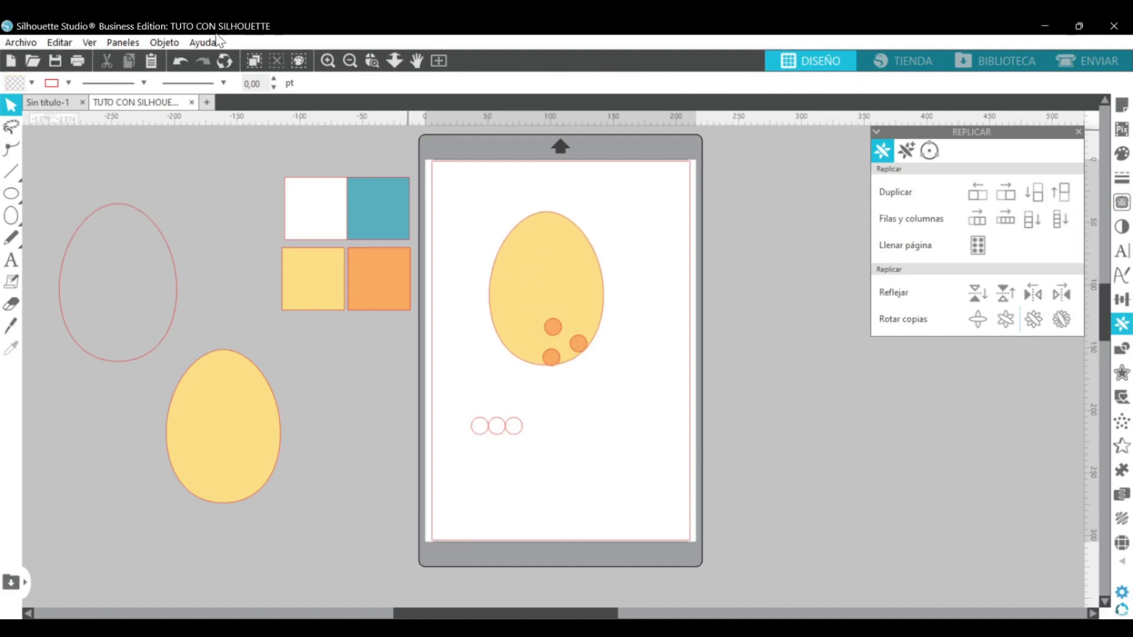
{"action": "left_click", "coordinate": [180, 61]}
{"action": "left_click", "coordinate": [180, 61]}
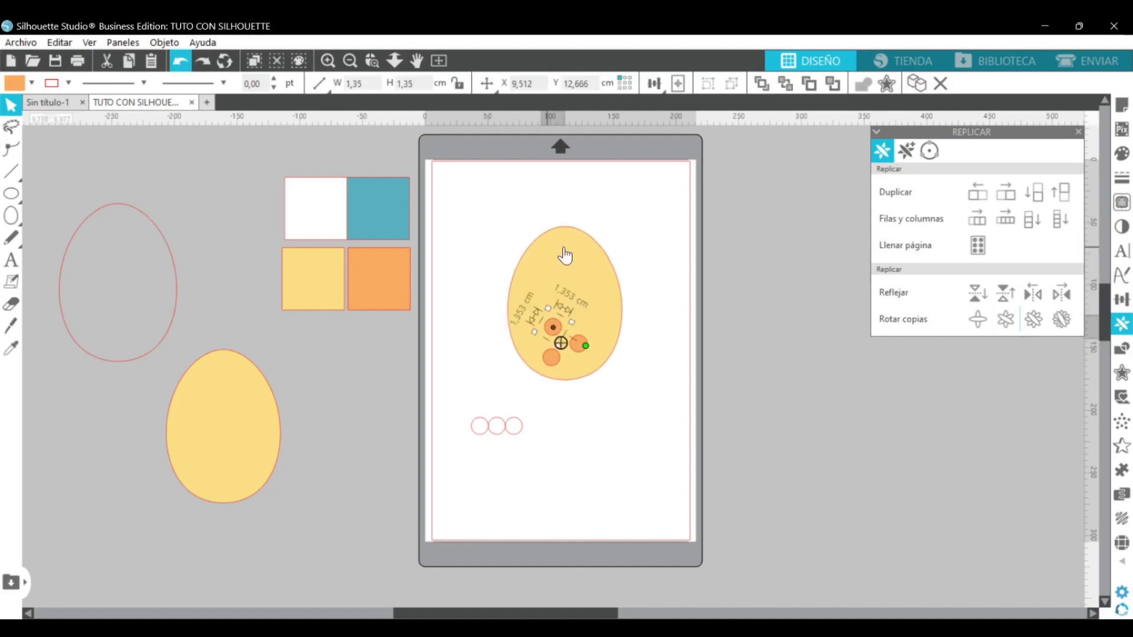
{"action": "left_click_drag", "start_coordinate": [528, 312], "coordinate": [523, 323]}
{"action": "left_click", "coordinate": [1007, 321]}
{"action": "left_click", "coordinate": [665, 307]}
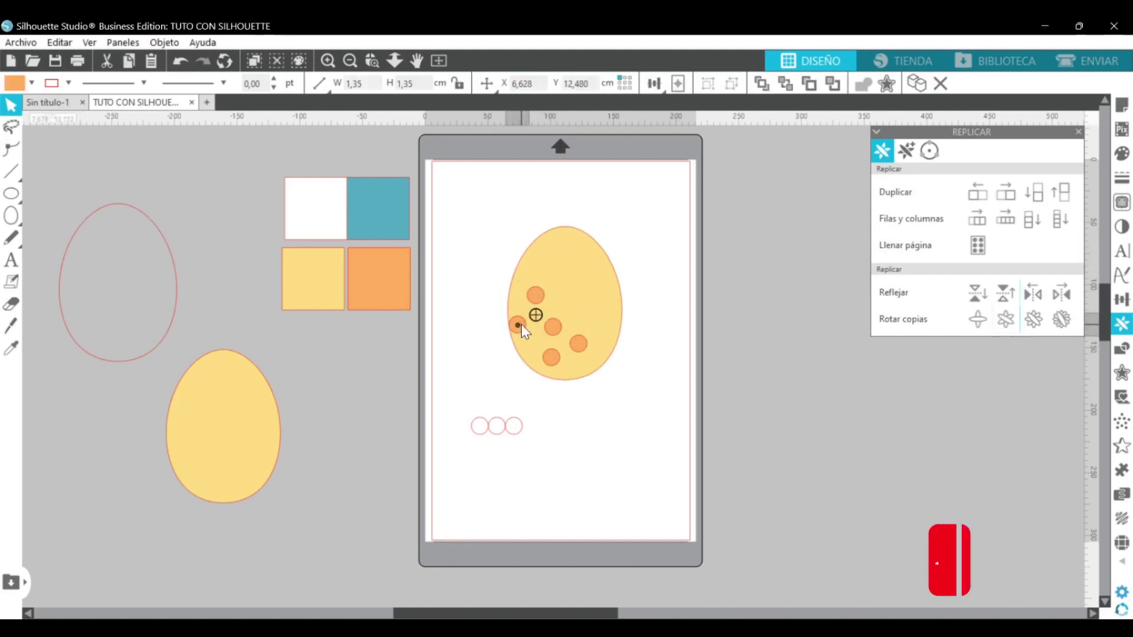
Add two rotated copies of the lower-right orange dot to the egg's middle and right edge.
{"action": "left_click", "coordinate": [579, 344]}
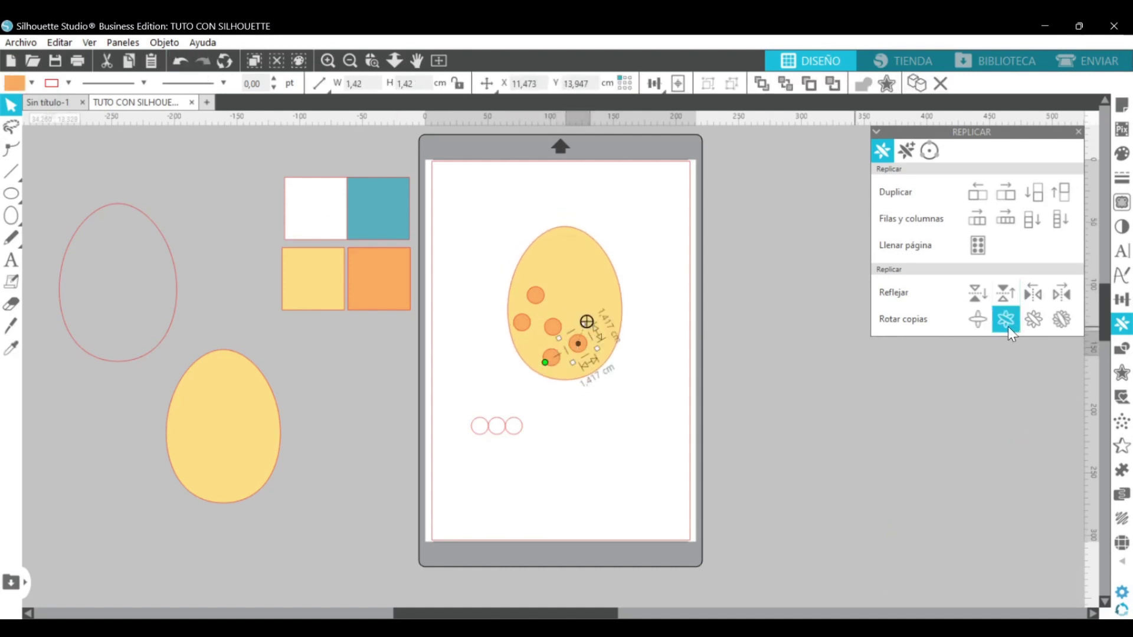
{"action": "left_click", "coordinate": [1008, 327]}
{"action": "left_click", "coordinate": [681, 245]}
Undo the egg's accidental move and add rotated copies of the middle orange dot to the egg's upper area.
{"action": "left_click", "coordinate": [575, 306]}
{"action": "left_click_drag", "start_coordinate": [593, 328], "coordinate": [594, 320]}
{"action": "left_click", "coordinate": [187, 60]}
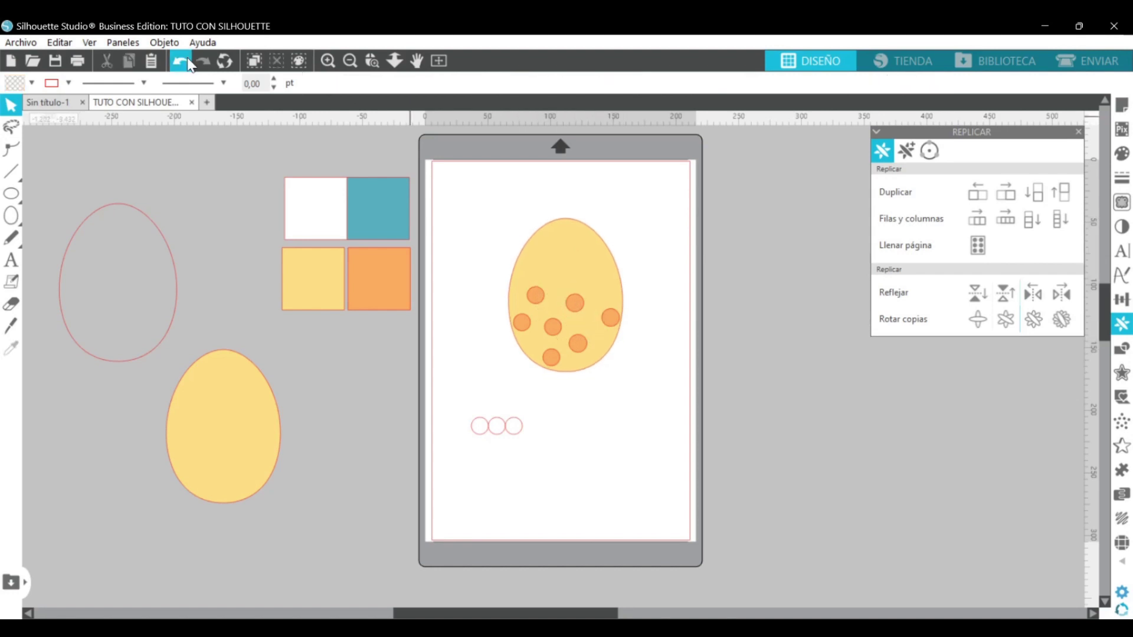
{"action": "left_click", "coordinate": [190, 65]}
{"action": "left_click", "coordinate": [979, 322]}
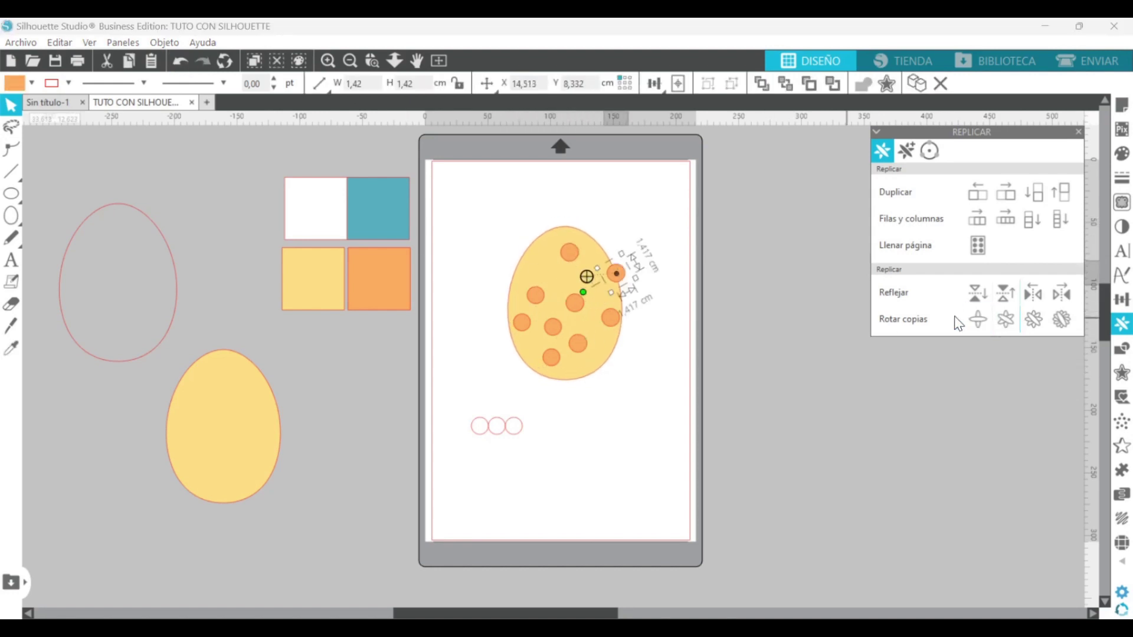
{"action": "left_click", "coordinate": [625, 288]}
Add two rotated copies of the top orange dot to the egg's upper left and upper middle.
{"action": "left_click", "coordinate": [568, 259]}
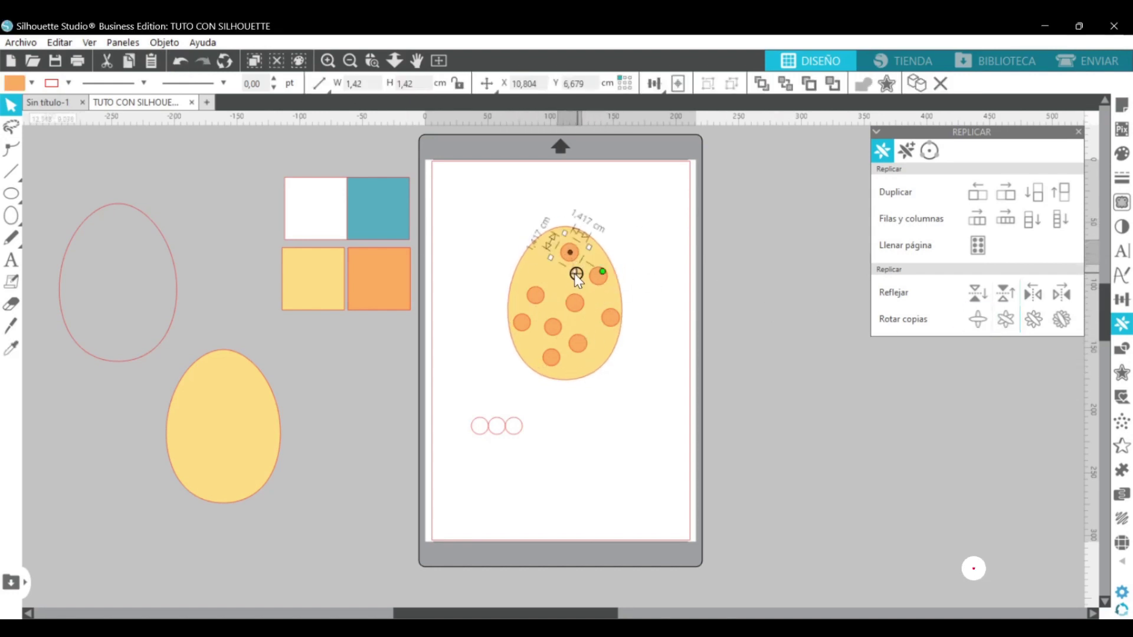
{"action": "mouse_move", "coordinate": [575, 274]}
{"action": "left_mouse_down"}
{"action": "mouse_move", "coordinate": [555, 263]}
{"action": "mouse_move", "coordinate": [562, 282]}
{"action": "left_mouse_up"}
{"action": "left_click", "coordinate": [1006, 323]}
{"action": "left_click", "coordinate": [807, 228]}
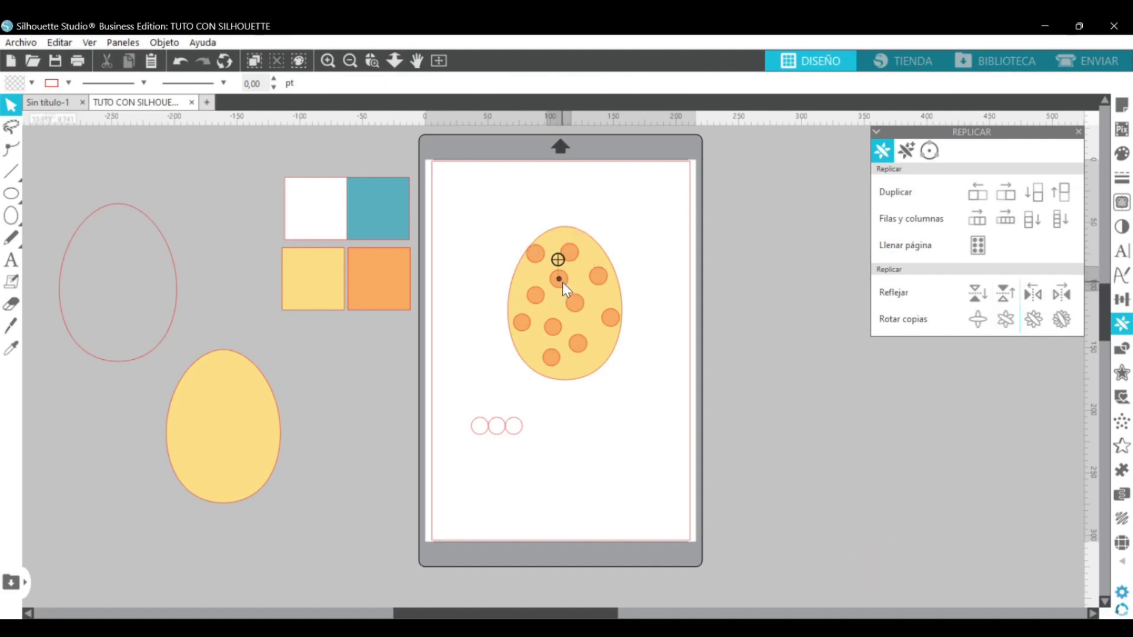
Reposition individual orange dots to space them evenly inside the egg, keeping the egg in its original place.
{"action": "left_click", "coordinate": [557, 338]}
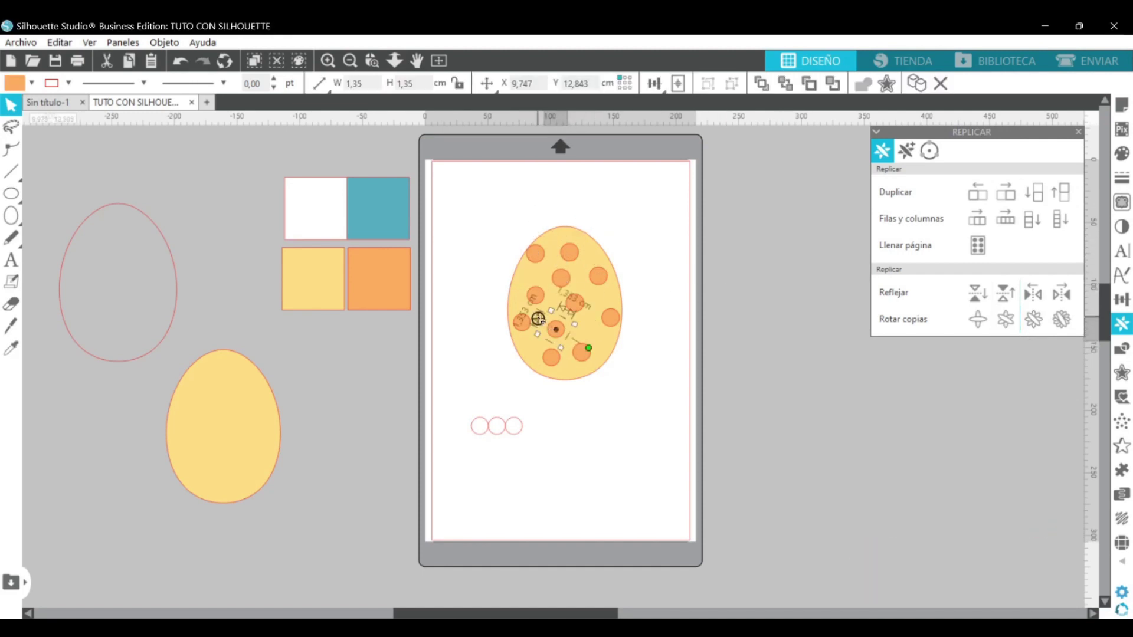
{"action": "left_click", "coordinate": [585, 357]}
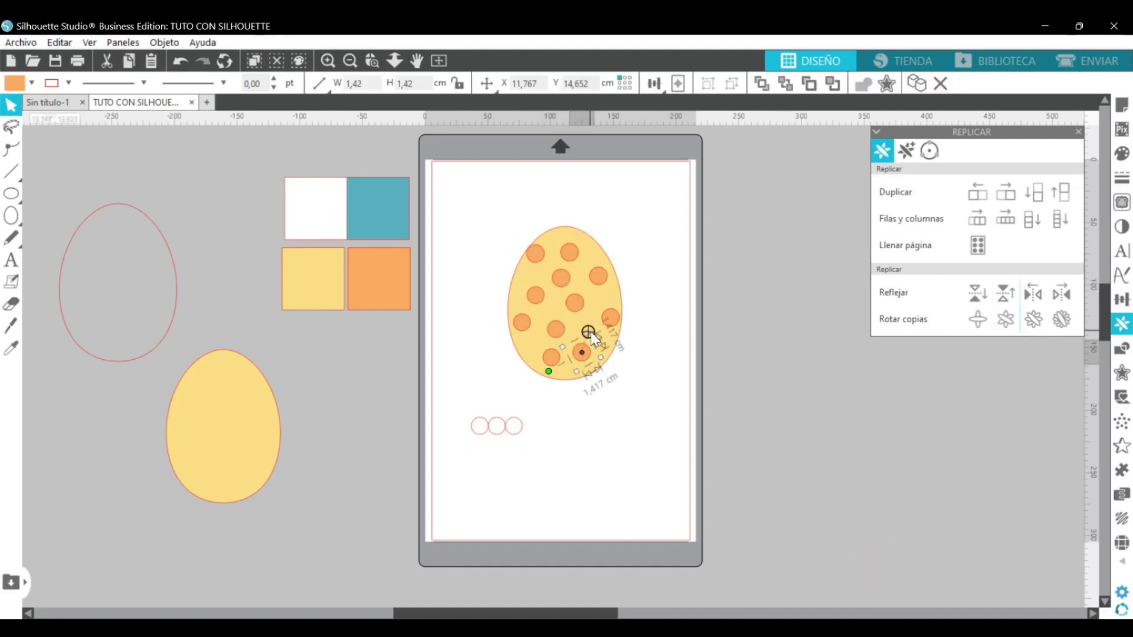
{"action": "left_click", "coordinate": [610, 321]}
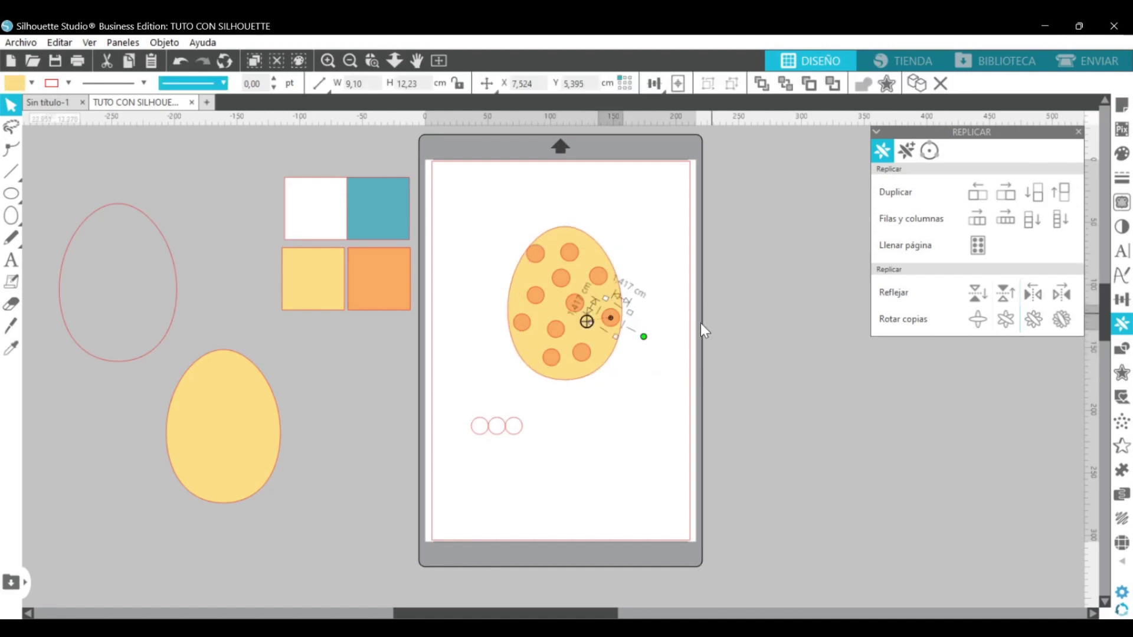
{"action": "left_click", "coordinate": [652, 335]}
{"action": "left_click_drag", "start_coordinate": [581, 353], "coordinate": [585, 354]}
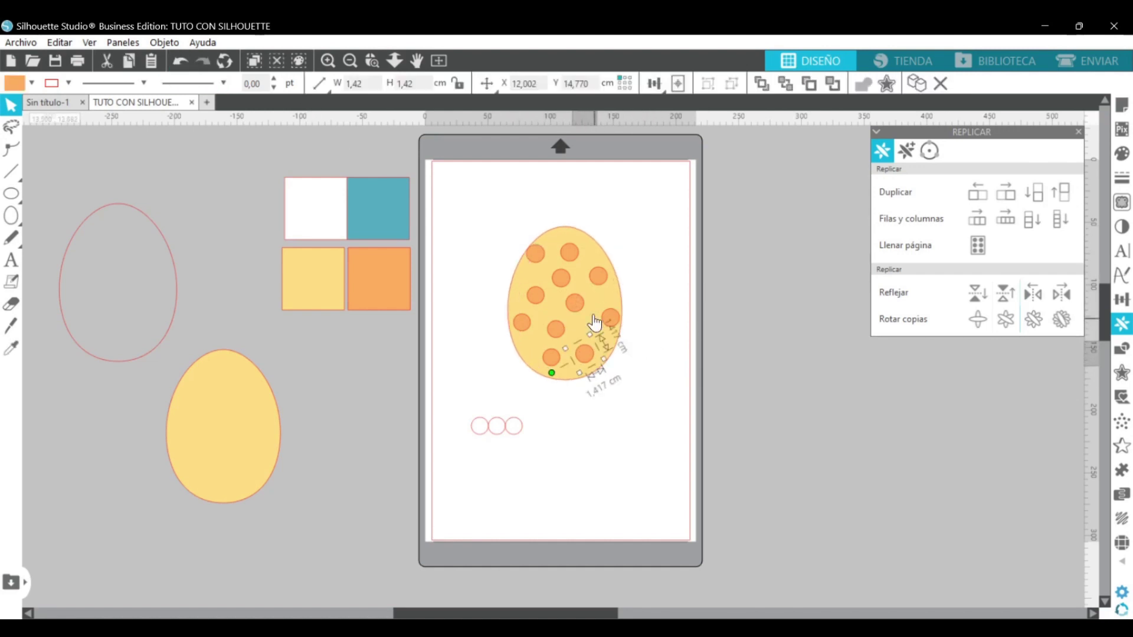
{"action": "left_click_drag", "start_coordinate": [578, 305], "coordinate": [581, 316]}
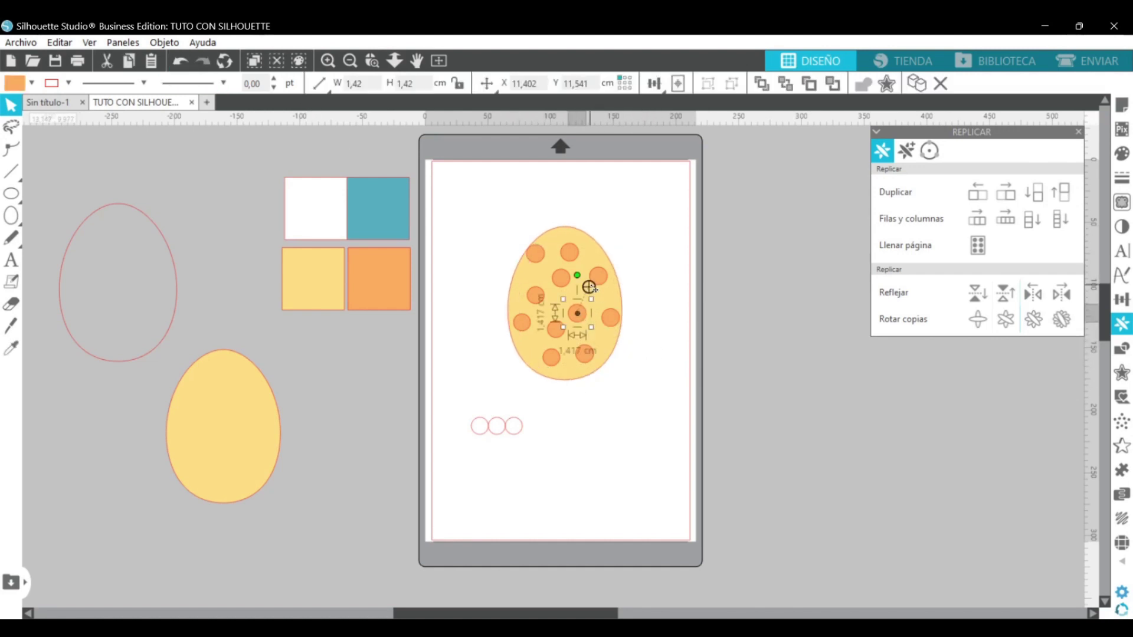
{"action": "left_click", "coordinate": [537, 255]}
{"action": "left_click", "coordinate": [524, 324]}
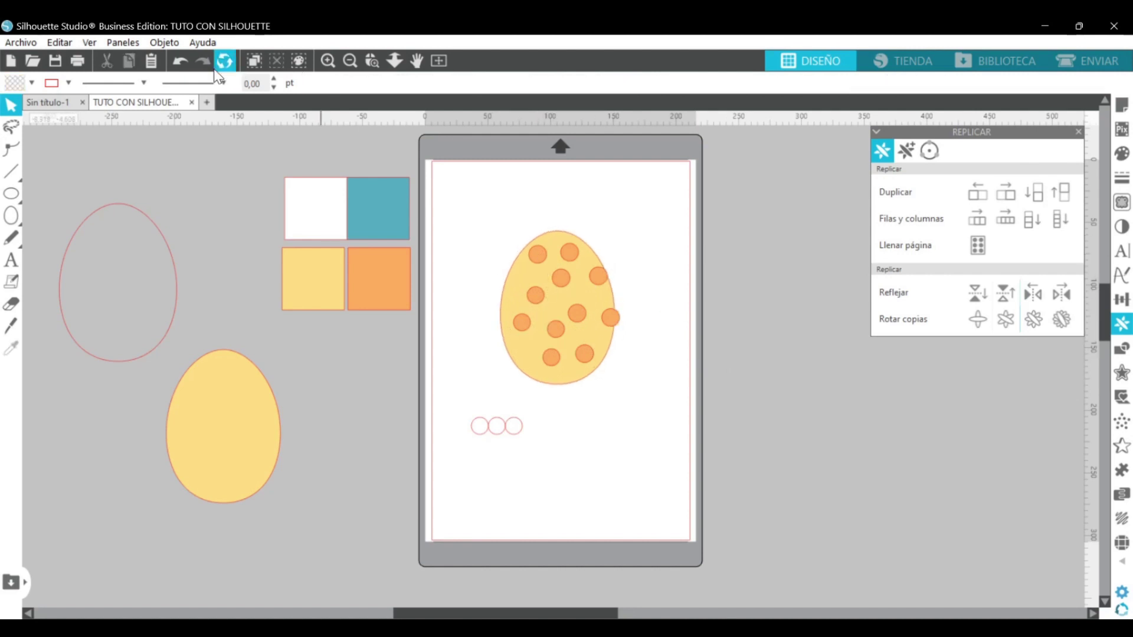
{"action": "left_click", "coordinate": [692, 331]}
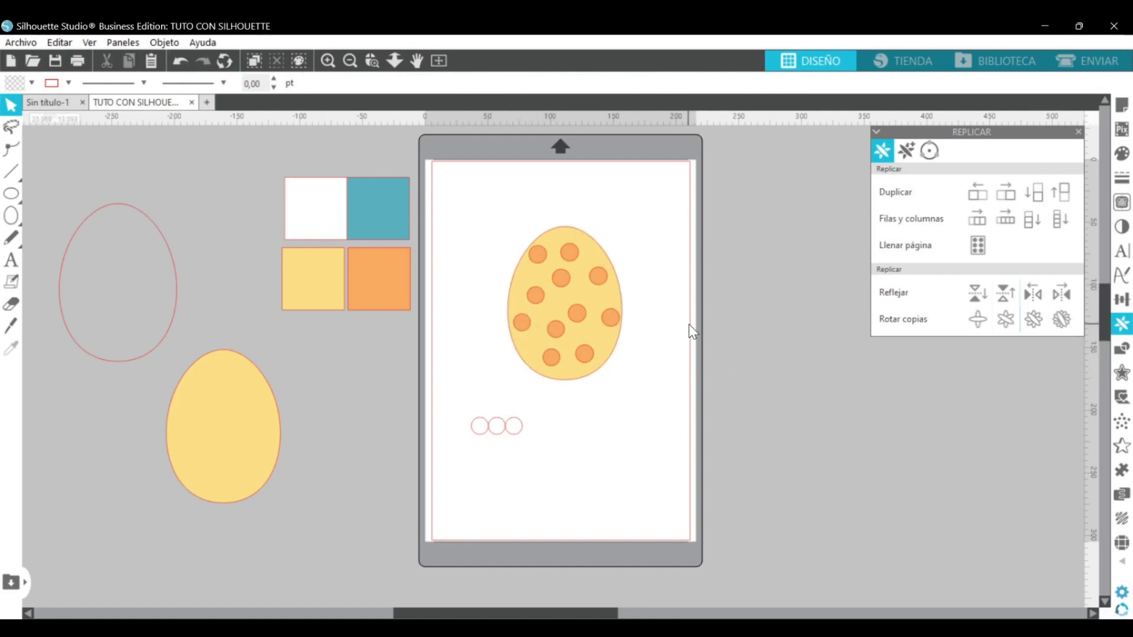
Fill the egg's upper-left, upper-middle, left-edge, right-edge, central and lower-right dots with white.
{"action": "left_click", "coordinate": [1122, 155]}
{"action": "left_click", "coordinate": [522, 323]}
{"action": "left_click", "coordinate": [908, 234]}
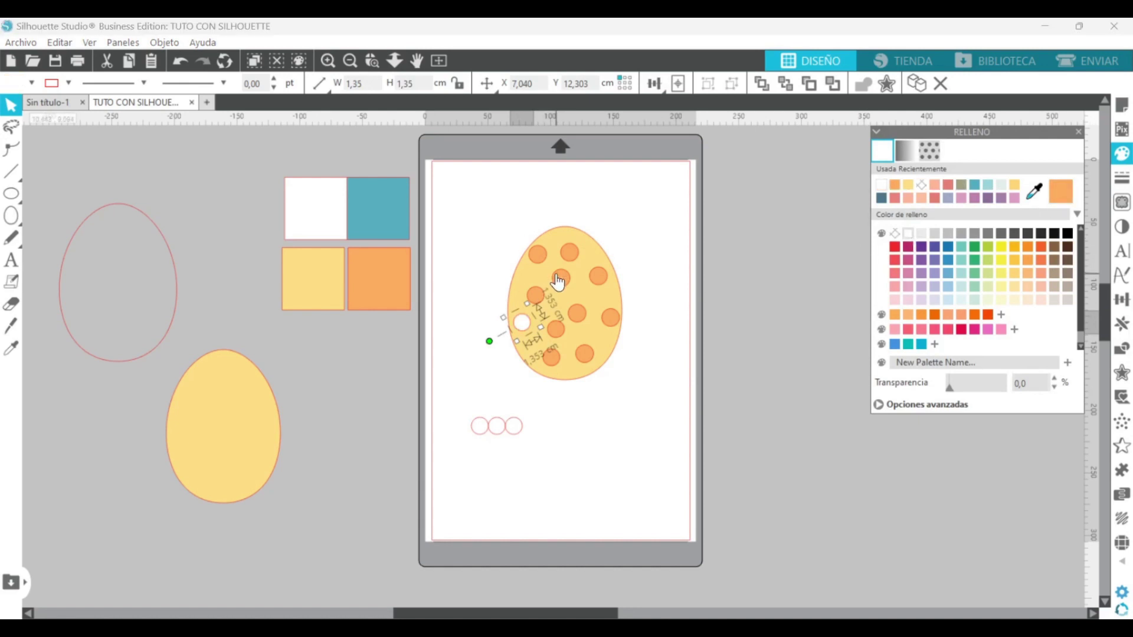
{"action": "left_click", "coordinate": [557, 275]}
{"action": "left_click", "coordinate": [907, 235]}
{"action": "left_click", "coordinate": [538, 251]}
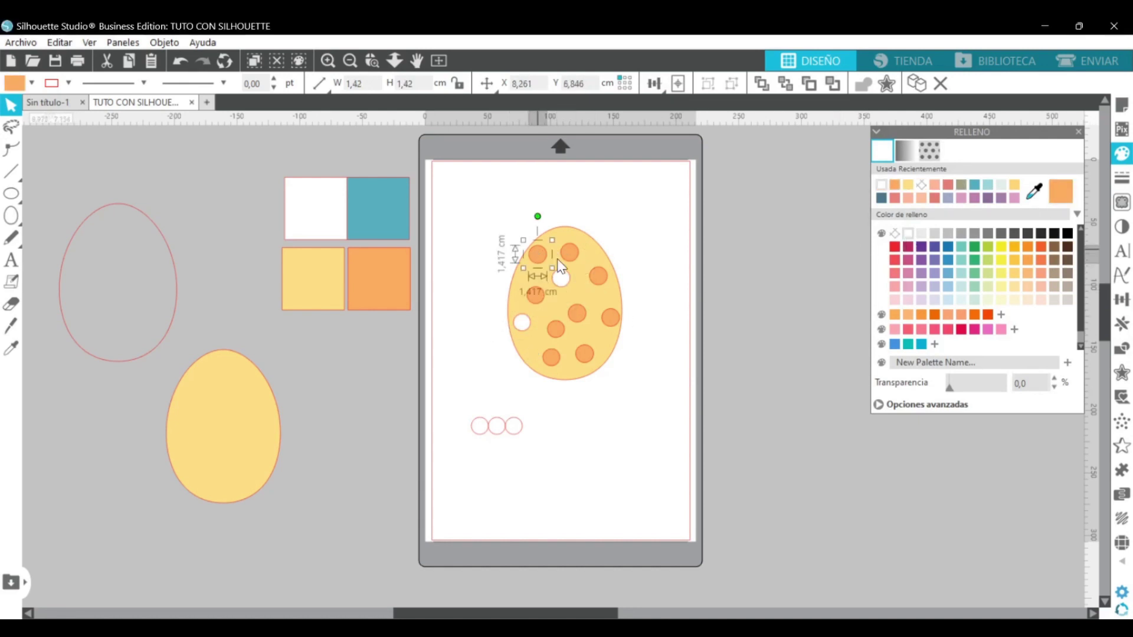
{"action": "left_click", "coordinate": [908, 234]}
{"action": "left_click", "coordinate": [611, 319]}
{"action": "left_click", "coordinate": [908, 233]}
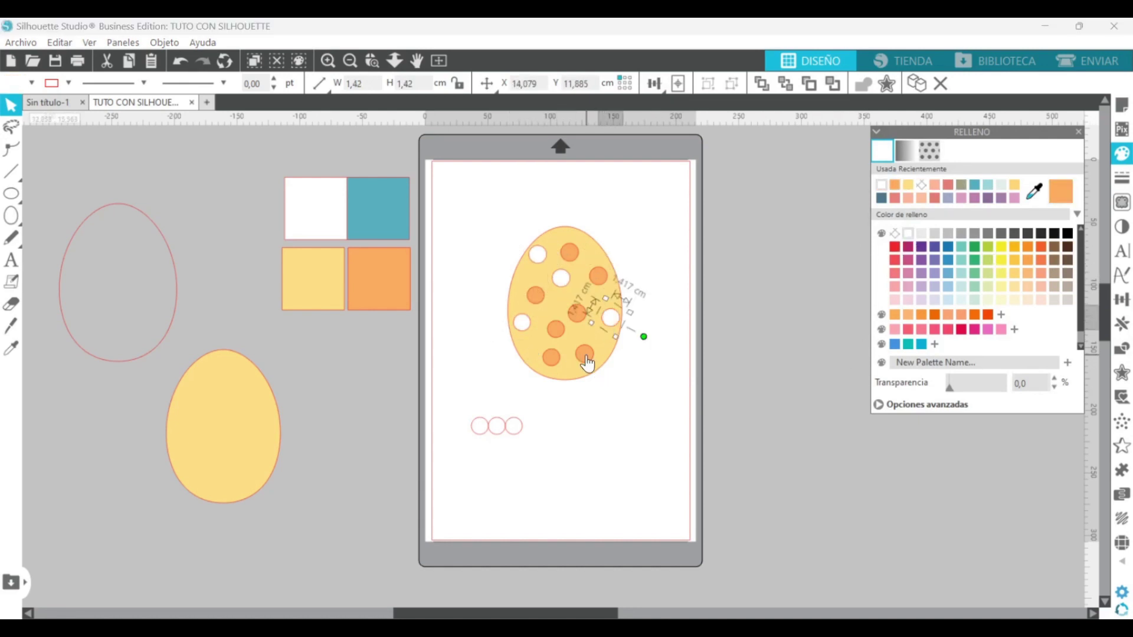
{"action": "left_click", "coordinate": [586, 356]}
{"action": "left_click", "coordinate": [908, 233]}
{"action": "left_click", "coordinate": [556, 328]}
{"action": "left_click", "coordinate": [908, 234]}
Group the egg with its dots and place it outside the page on the right with no outline.
{"action": "left_click_drag", "start_coordinate": [635, 432], "coordinate": [493, 212]}
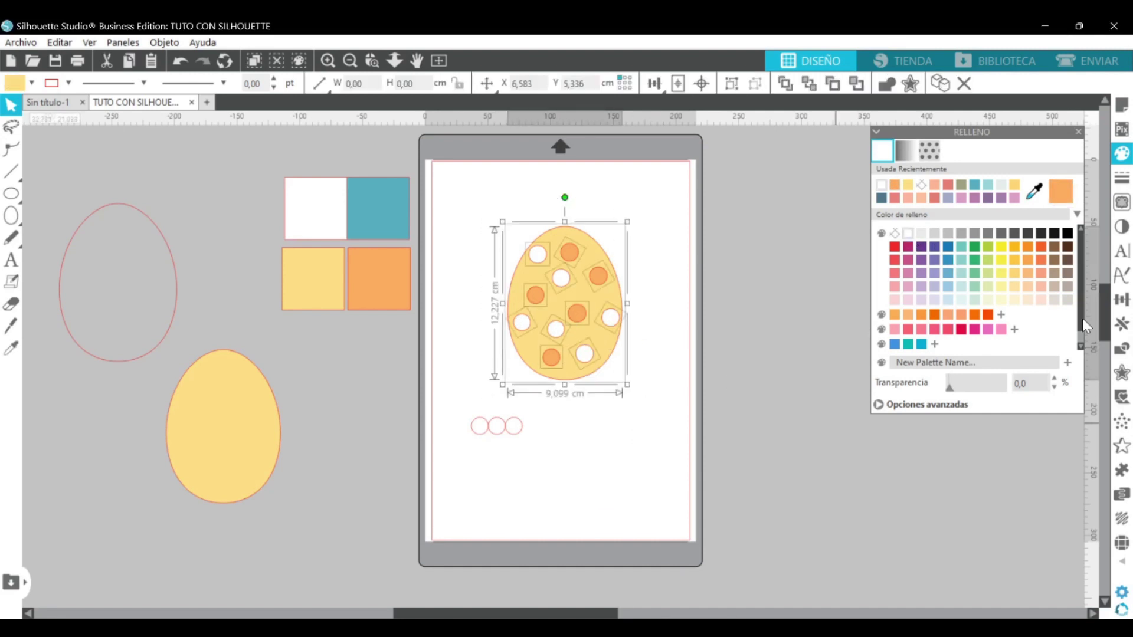
{"action": "left_click", "coordinate": [732, 83]}
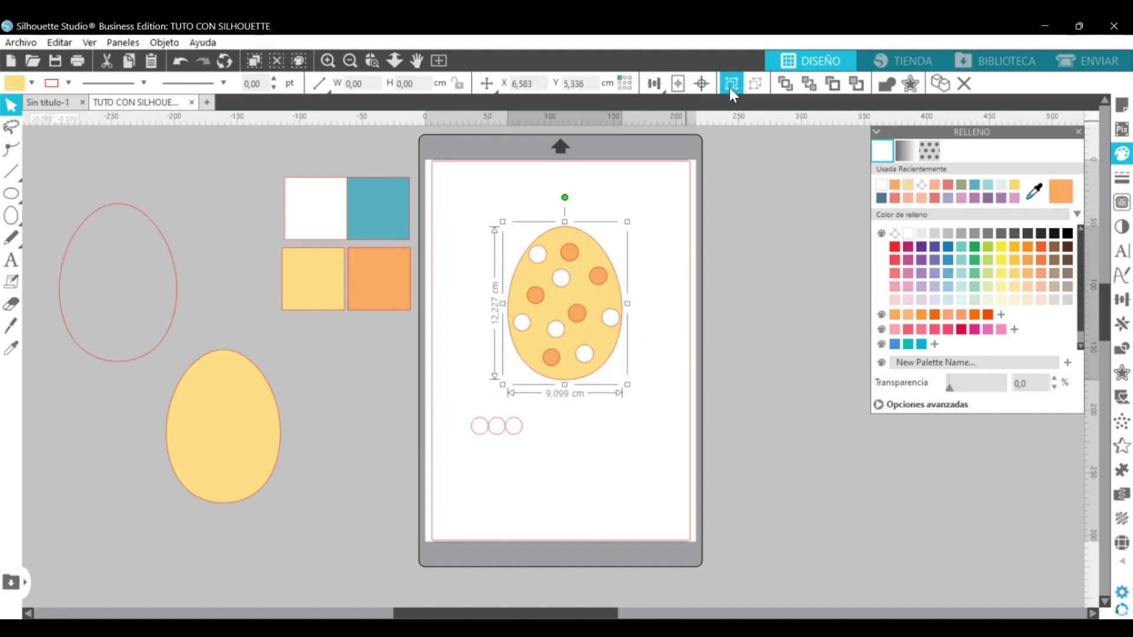
{"action": "left_click", "coordinate": [1122, 177]}
{"action": "left_click_drag", "start_coordinate": [557, 328], "coordinate": [759, 275]}
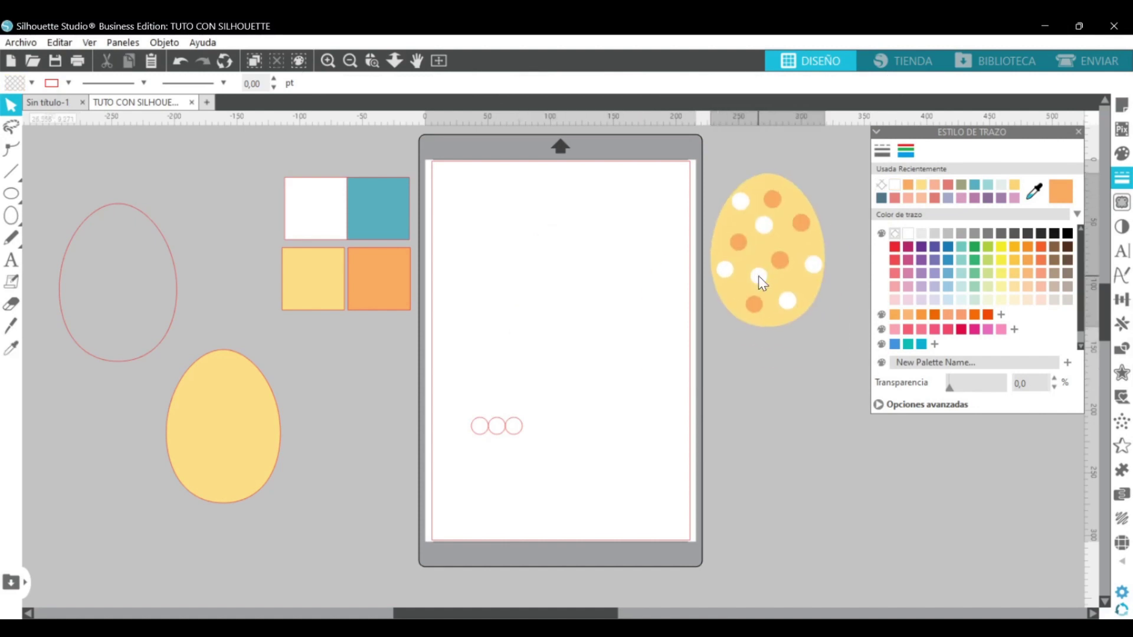
Move the spare yellow egg onto the page and fill it with a light orange-to-yellow gradient.
{"action": "left_click_drag", "start_coordinate": [216, 461], "coordinate": [532, 341]}
{"action": "left_click", "coordinate": [530, 341]}
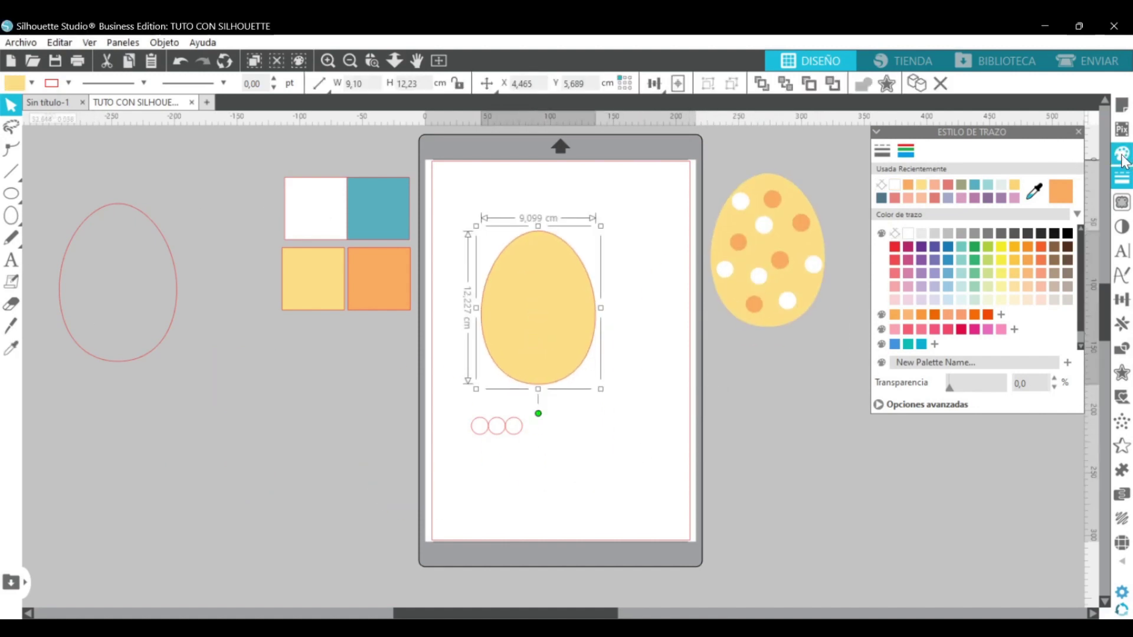
{"action": "left_click", "coordinate": [1122, 153]}
{"action": "left_click", "coordinate": [906, 150]}
{"action": "left_click", "coordinate": [963, 233]}
Add an intermediate colour stop toward the light yellow end of the egg's gradient.
{"action": "left_click", "coordinate": [879, 358]}
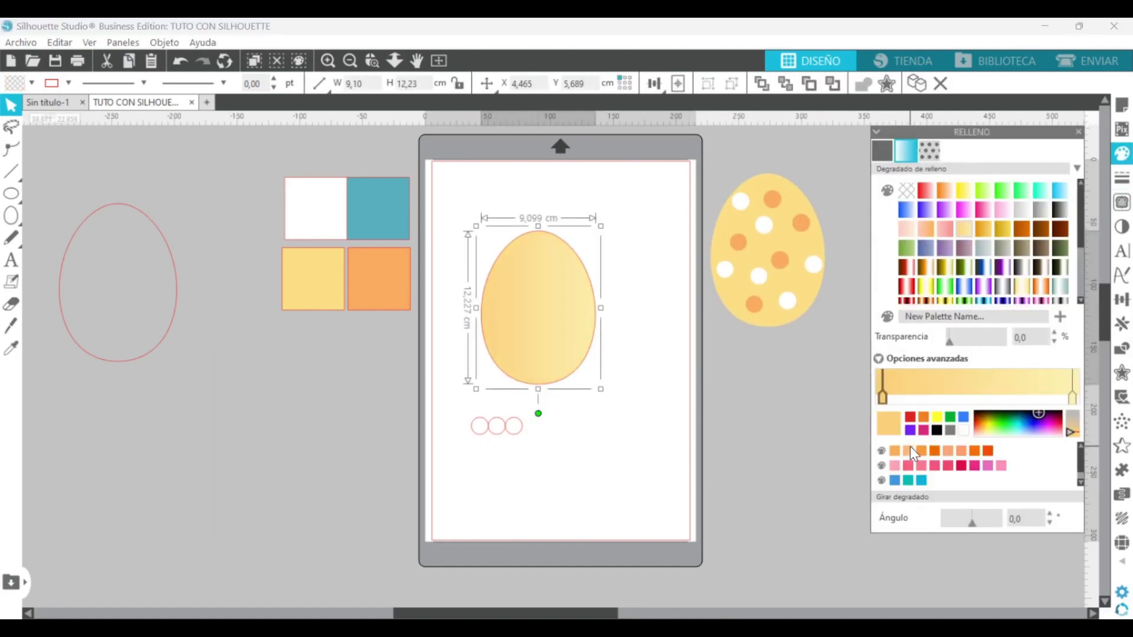
{"action": "left_click", "coordinate": [972, 394]}
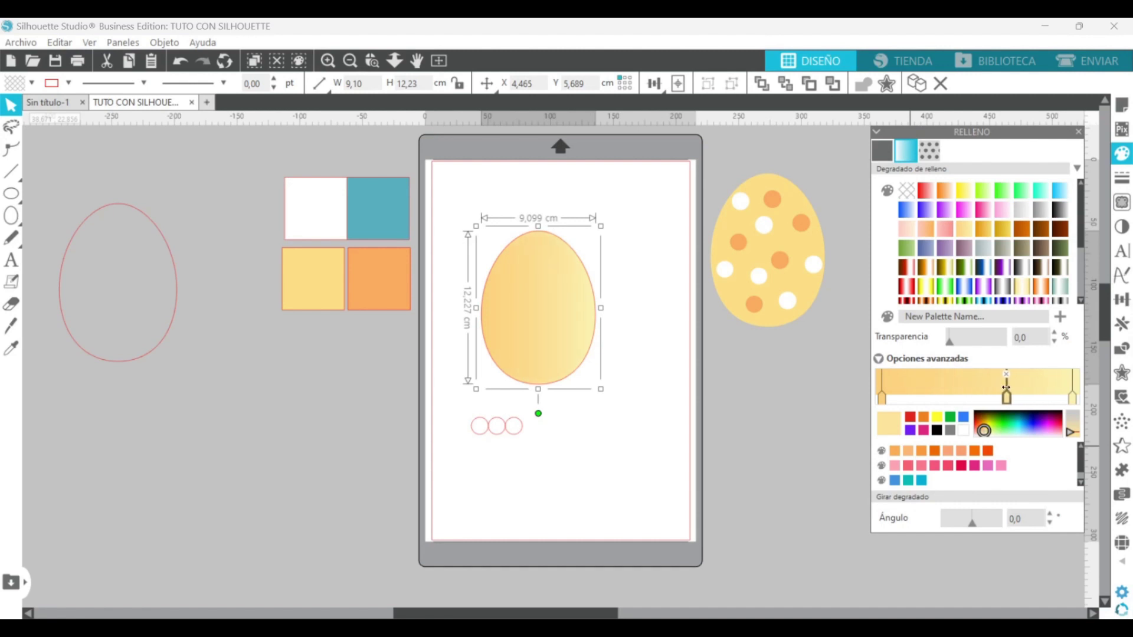
{"action": "left_click", "coordinate": [657, 396]}
{"action": "key", "text": "ctrl+z"}
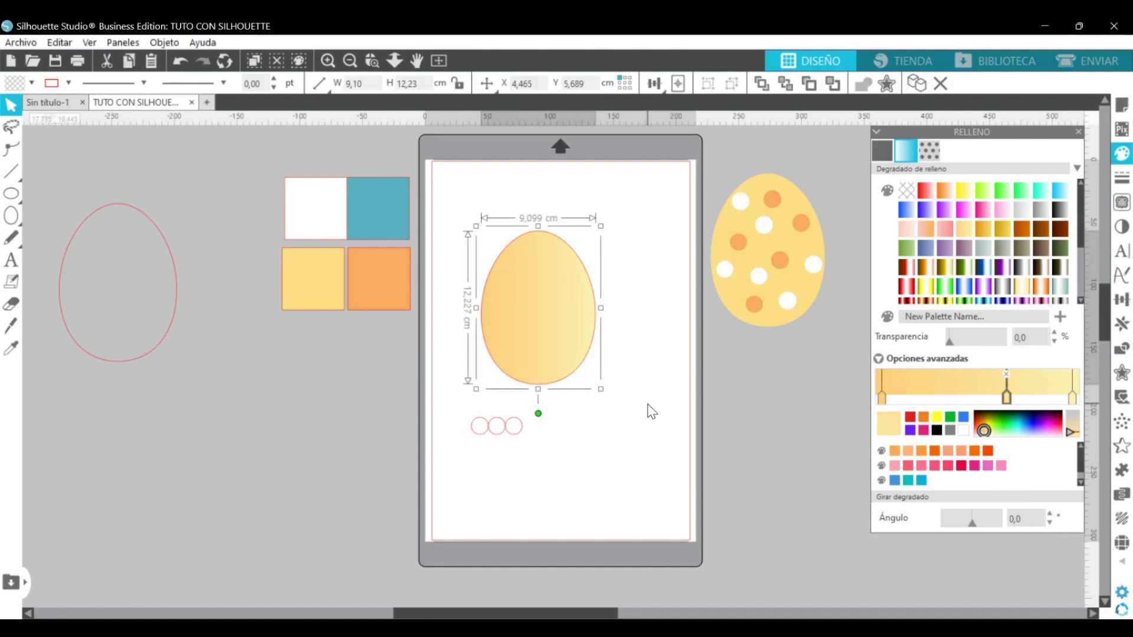
Move one of the spare circles onto the centre of the gradient egg and fill it with white.
{"action": "left_click", "coordinate": [564, 427]}
{"action": "left_click_drag", "start_coordinate": [506, 431], "coordinate": [539, 321]}
{"action": "left_click", "coordinate": [882, 150]}
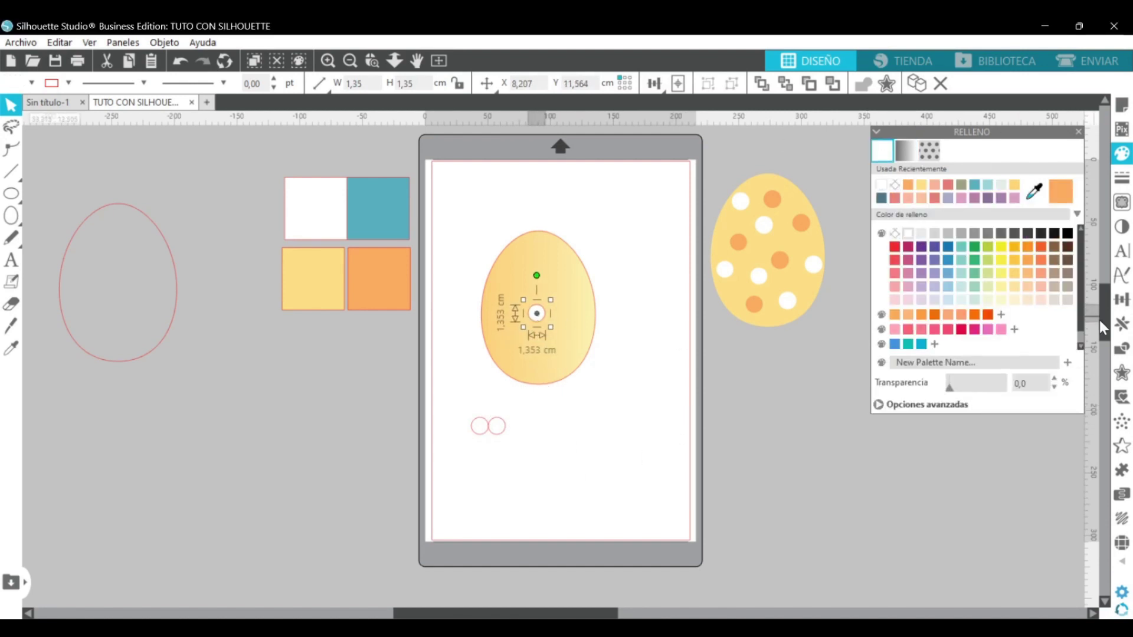
Replicate the white dot upward over the gradient egg using two rotated copies at a time.
{"action": "left_click", "coordinate": [1122, 323]}
{"action": "left_click", "coordinate": [1006, 319]}
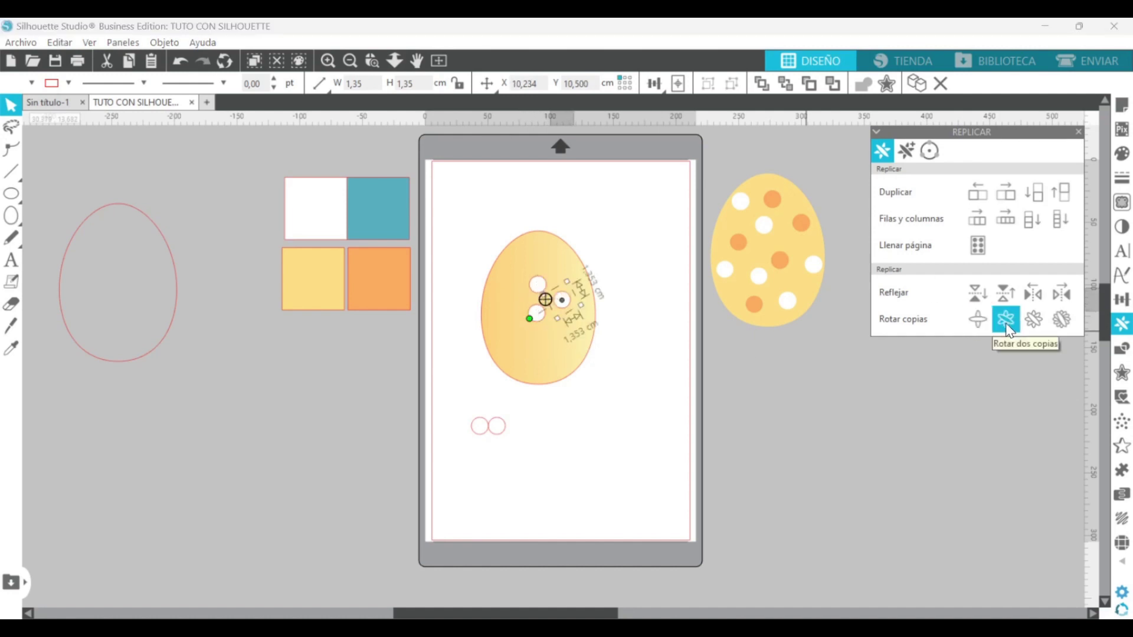
{"action": "left_click", "coordinate": [539, 287]}
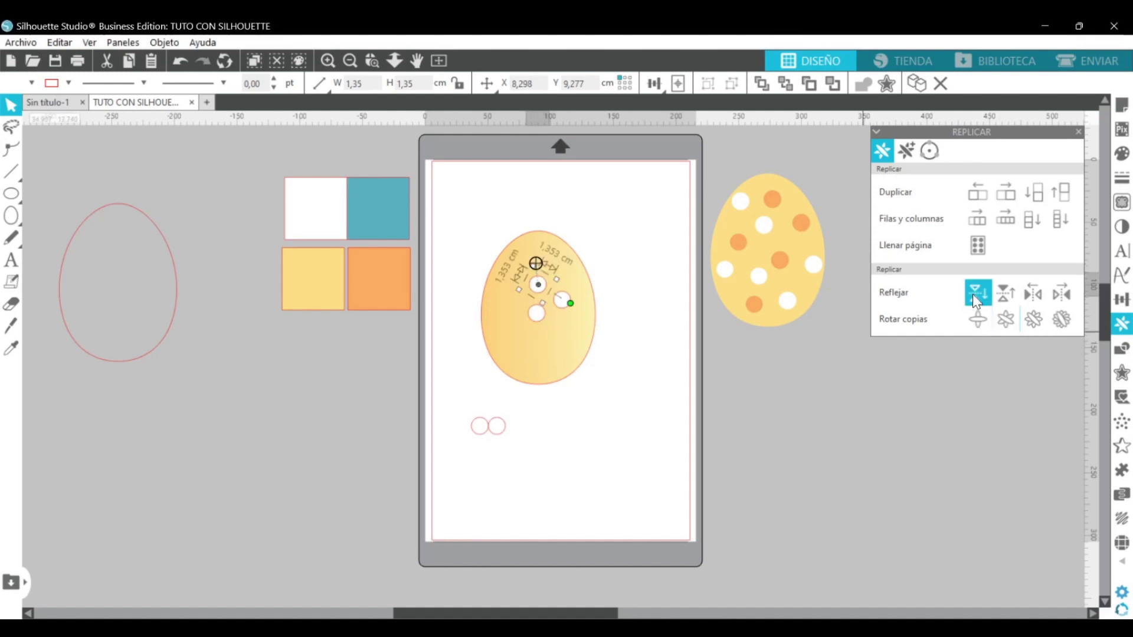
{"action": "left_click", "coordinate": [1006, 319]}
Undo the gradient egg's accidental move and add two rotated copies of the central white dot on its left side.
{"action": "left_click", "coordinate": [535, 319]}
{"action": "left_click_drag", "start_coordinate": [547, 302], "coordinate": [544, 303]}
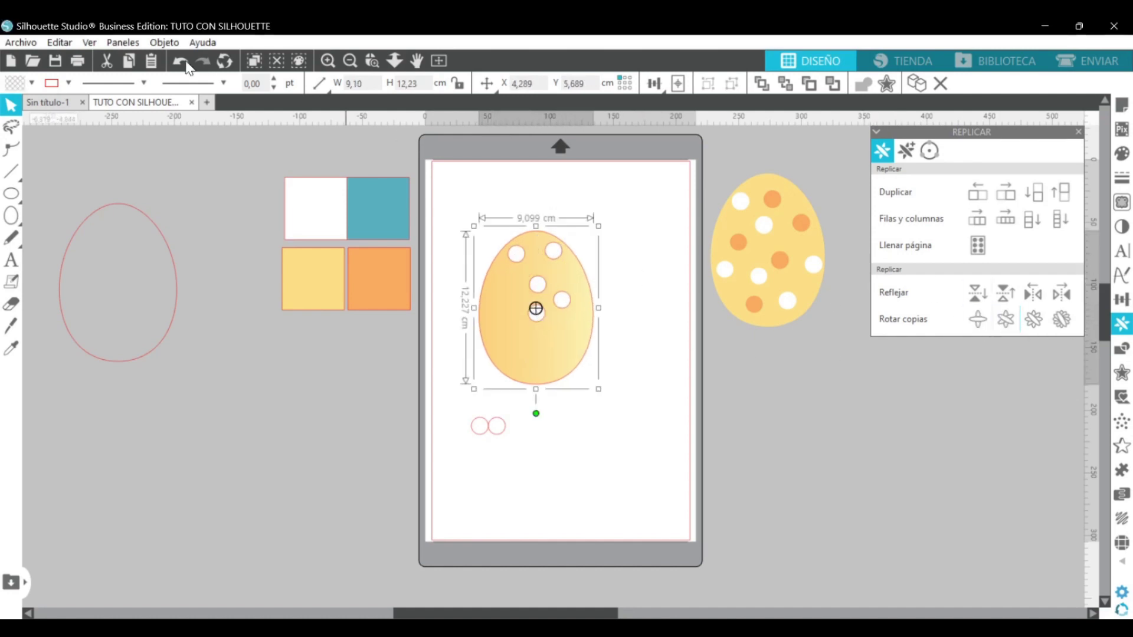
{"action": "left_click", "coordinate": [187, 64]}
{"action": "left_click", "coordinate": [1006, 321]}
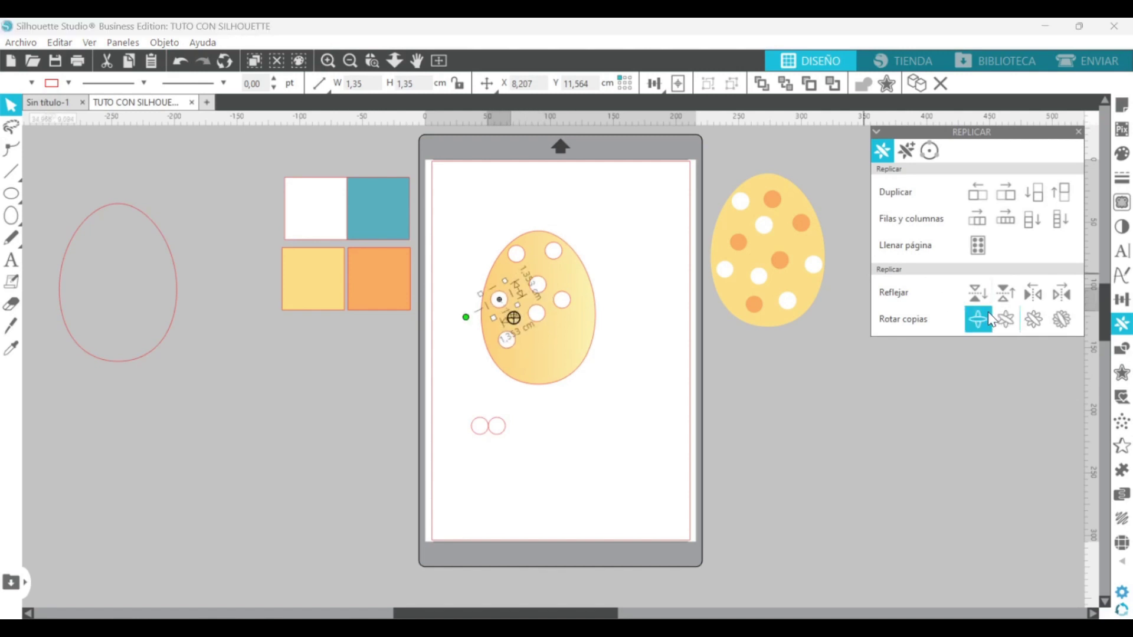
Add rotated copies of the white dot over the right and lower parts of the gradient egg and position them.
{"action": "left_click", "coordinate": [660, 353]}
{"action": "left_click_drag", "start_coordinate": [562, 302], "coordinate": [577, 331]}
{"action": "left_click", "coordinate": [1005, 321]}
{"action": "left_click", "coordinate": [614, 337]}
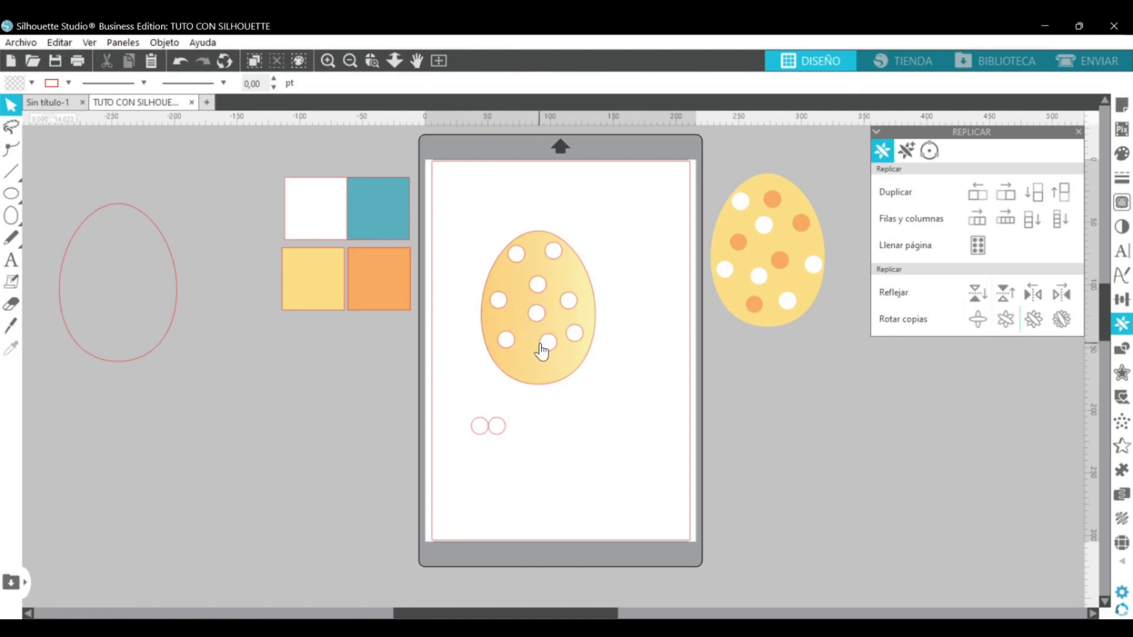
{"action": "left_click", "coordinate": [542, 353]}
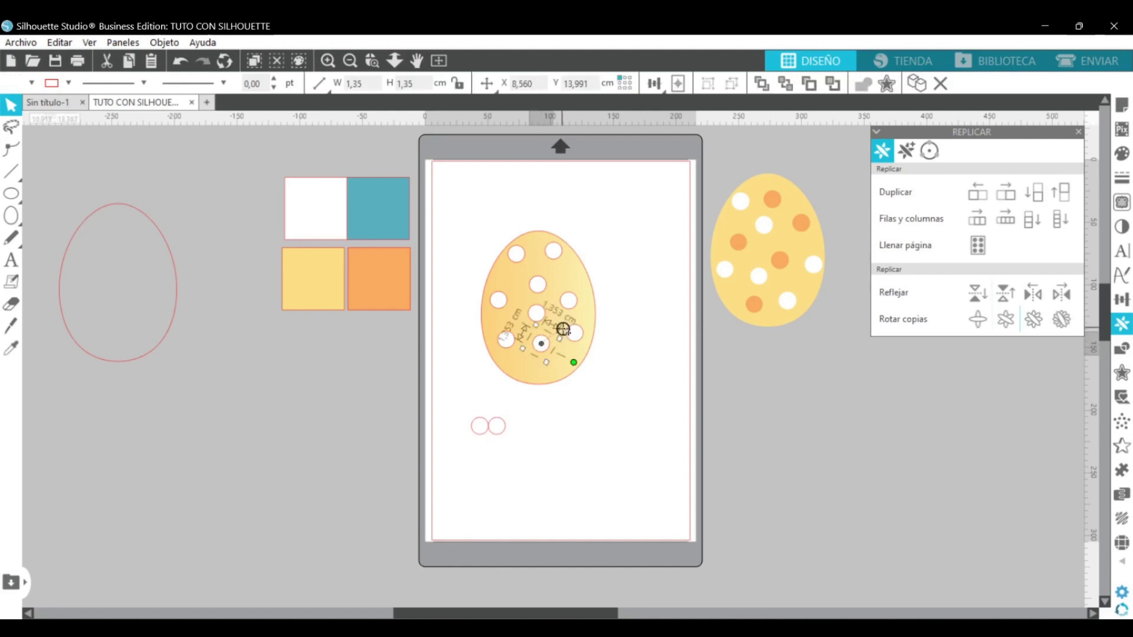
{"action": "left_click", "coordinate": [1004, 321]}
{"action": "left_click", "coordinate": [590, 402]}
{"action": "left_click_drag", "start_coordinate": [553, 375], "coordinate": [520, 367]}
Reposition the two central white dots on the gradient egg to spread the pattern evenly.
{"action": "left_click_drag", "start_coordinate": [537, 286], "coordinate": [544, 276]}
{"action": "left_click_drag", "start_coordinate": [536, 313], "coordinate": [519, 313]}
{"action": "left_click", "coordinate": [459, 228]}
{"action": "left_click", "coordinate": [511, 308]}
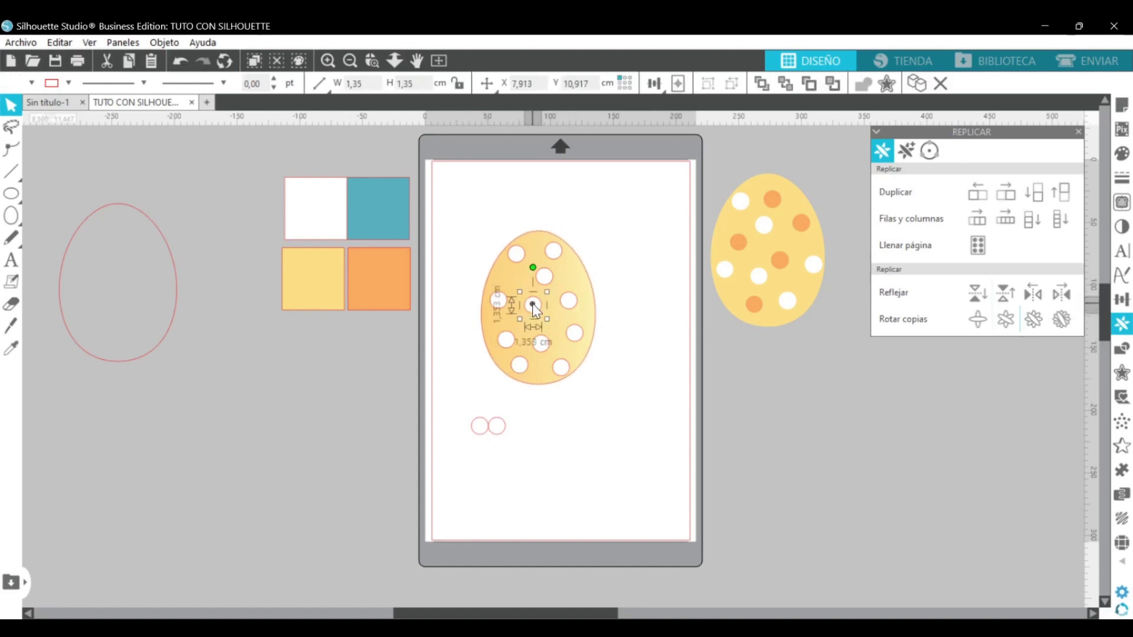
Fill the upper-centre, left, right and lower-centre dots of the gradient egg with the orange sampled from the orange square.
{"action": "left_click_drag", "start_coordinate": [535, 310], "coordinate": [548, 270]}
{"action": "left_click", "coordinate": [499, 300], "text": "shift"}
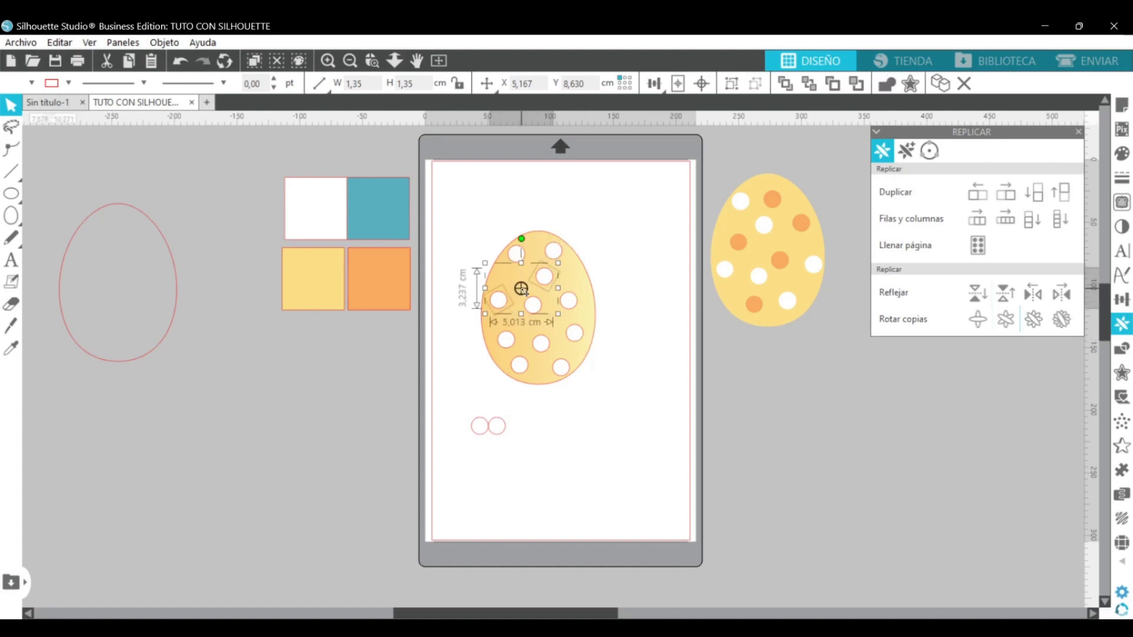
{"action": "left_click", "coordinate": [577, 335], "text": "shift"}
{"action": "left_click", "coordinate": [543, 352], "text": "shift"}
{"action": "left_click", "coordinate": [1122, 153]}
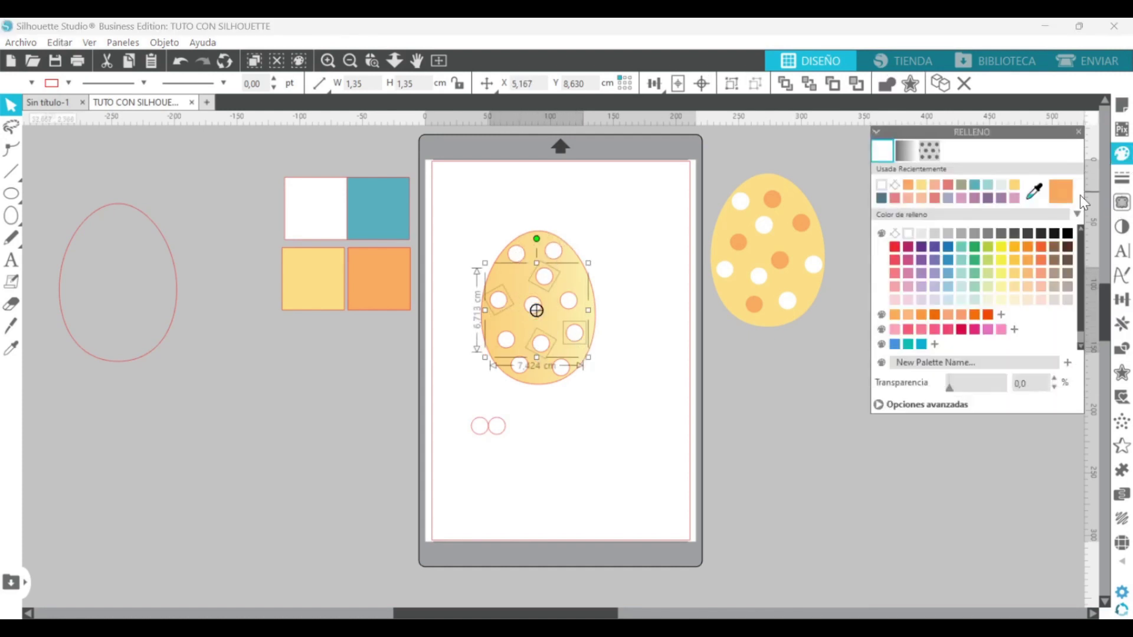
{"action": "left_click", "coordinate": [1034, 191]}
{"action": "left_click", "coordinate": [392, 284]}
Try a gold gradient on the four orange dots and restore the solid orange from the square.
{"action": "left_click", "coordinate": [905, 151]}
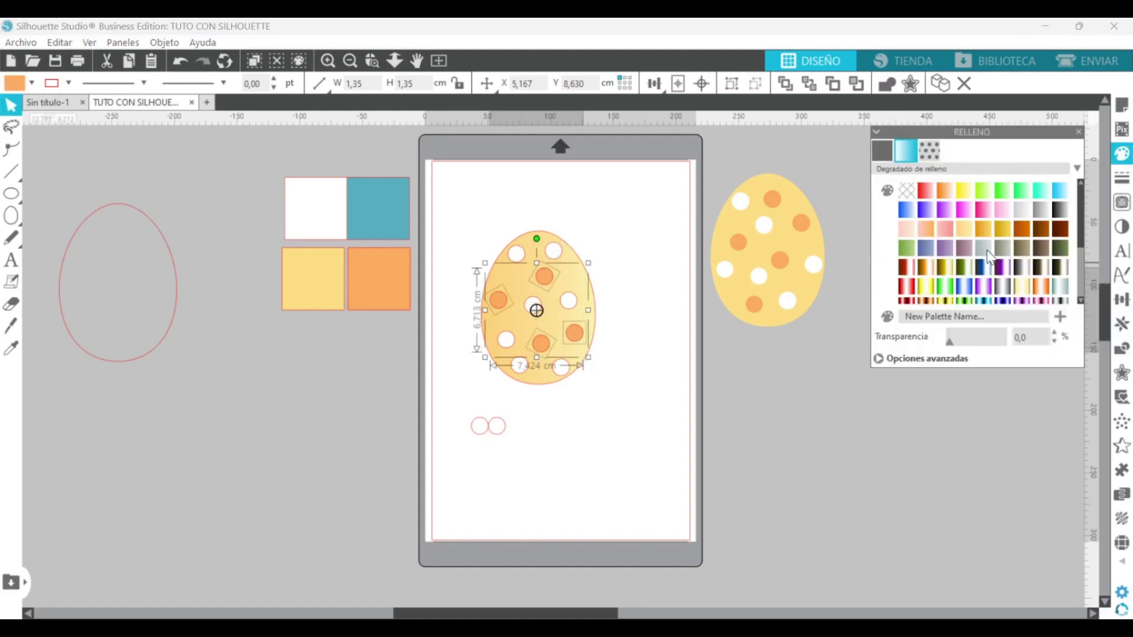
{"action": "left_click", "coordinate": [882, 151]}
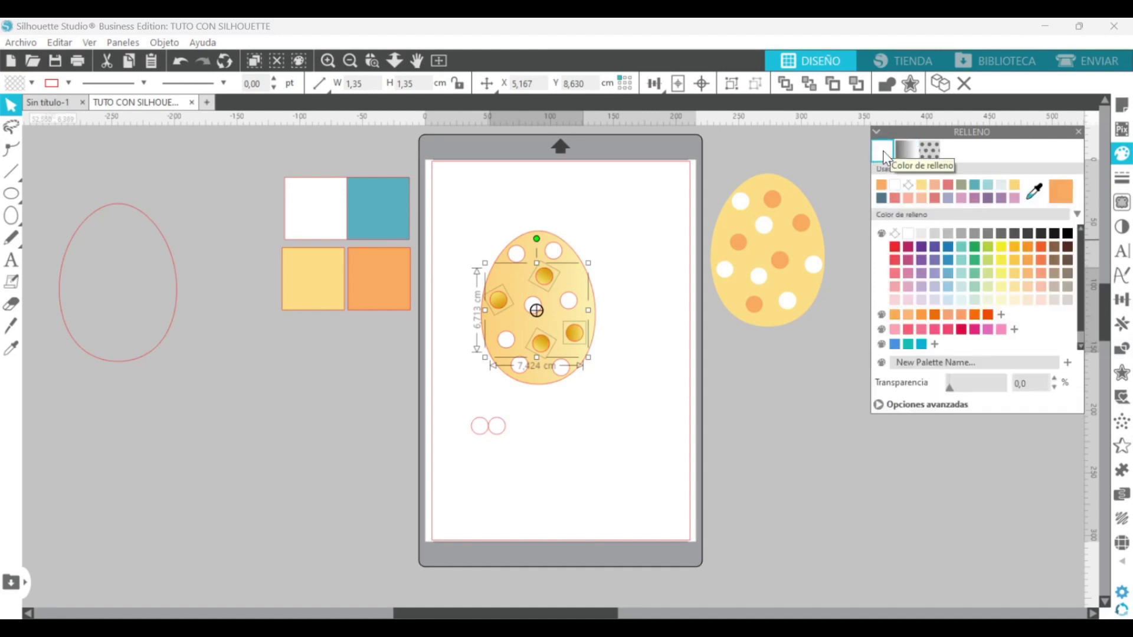
{"action": "left_click", "coordinate": [1034, 191]}
{"action": "left_click", "coordinate": [367, 284]}
{"action": "left_click", "coordinate": [634, 430]}
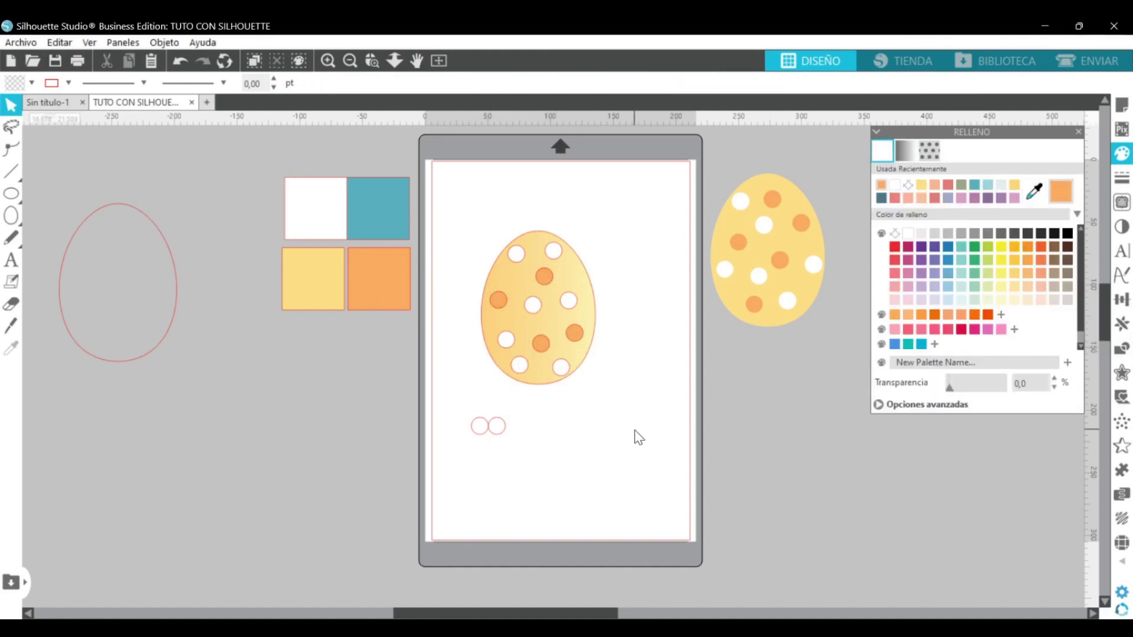
Group the gradient egg with all its dots and make its outline colour transparent.
{"action": "left_click", "coordinate": [537, 307]}
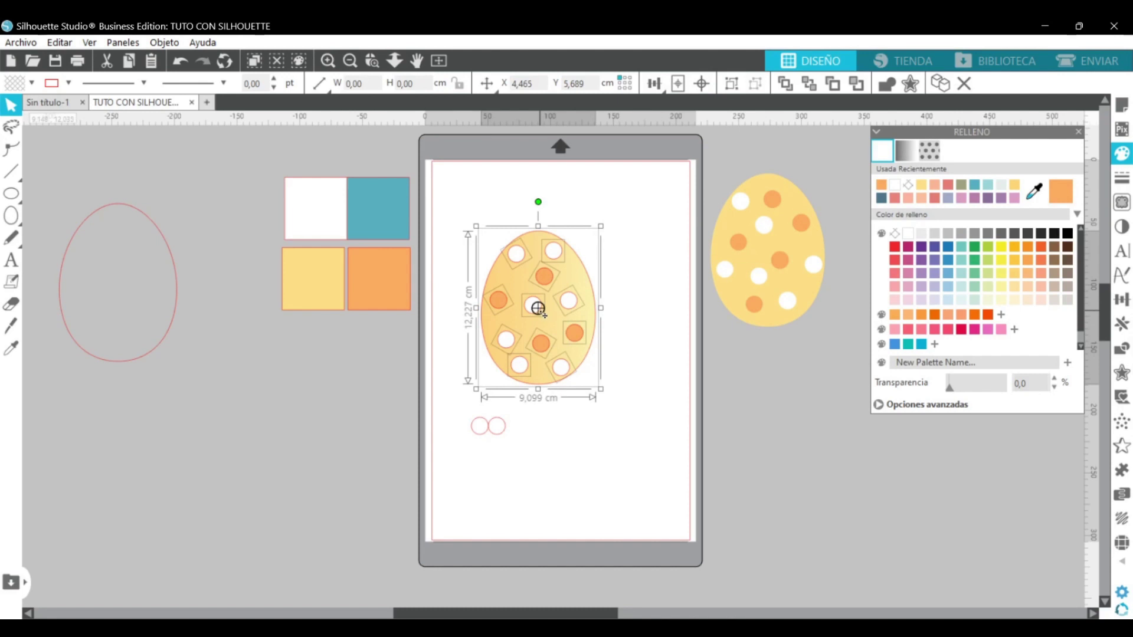
{"action": "left_click", "coordinate": [732, 83]}
{"action": "left_click", "coordinate": [1122, 178]}
{"action": "left_click", "coordinate": [906, 152]}
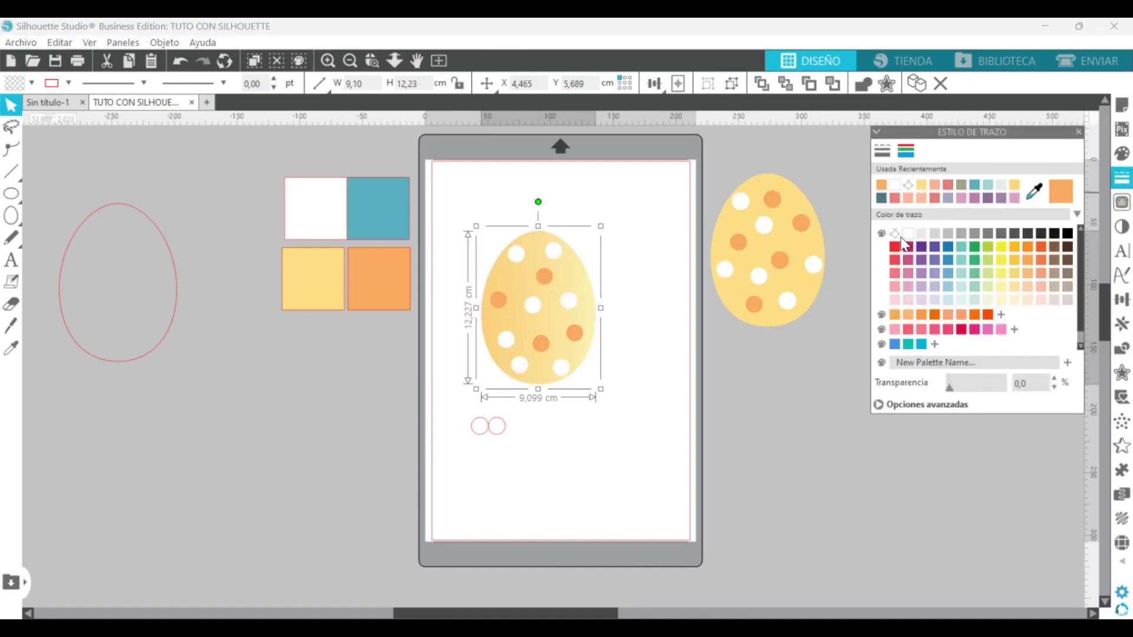
{"action": "left_click", "coordinate": [895, 233]}
{"action": "left_click", "coordinate": [643, 345]}
Move the gradient egg near the top of the page and ungroup it so its dots can be edited individually.
{"action": "left_click_drag", "start_coordinate": [559, 370], "coordinate": [663, 309]}
{"action": "left_click_drag", "start_coordinate": [655, 233], "coordinate": [589, 223]}
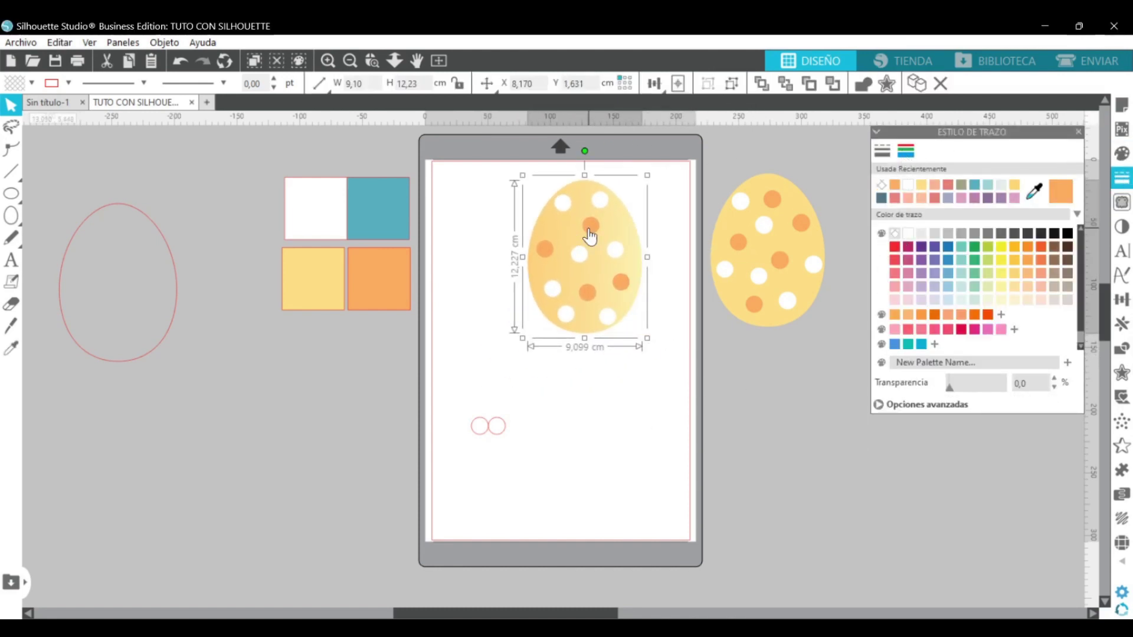
{"action": "left_click", "coordinate": [611, 365]}
{"action": "left_click", "coordinate": [589, 225]}
Try black and medium grey fills on the white dot at the egg's upper right.
{"action": "left_click", "coordinate": [566, 202]}
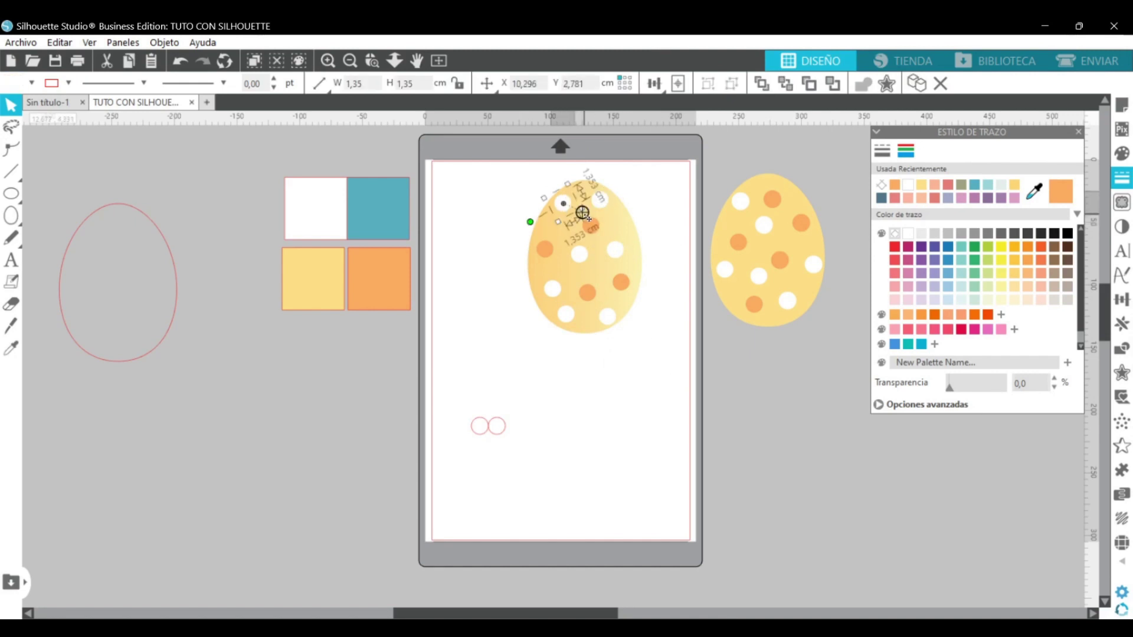
{"action": "left_click_drag", "start_coordinate": [566, 205], "coordinate": [603, 199]}
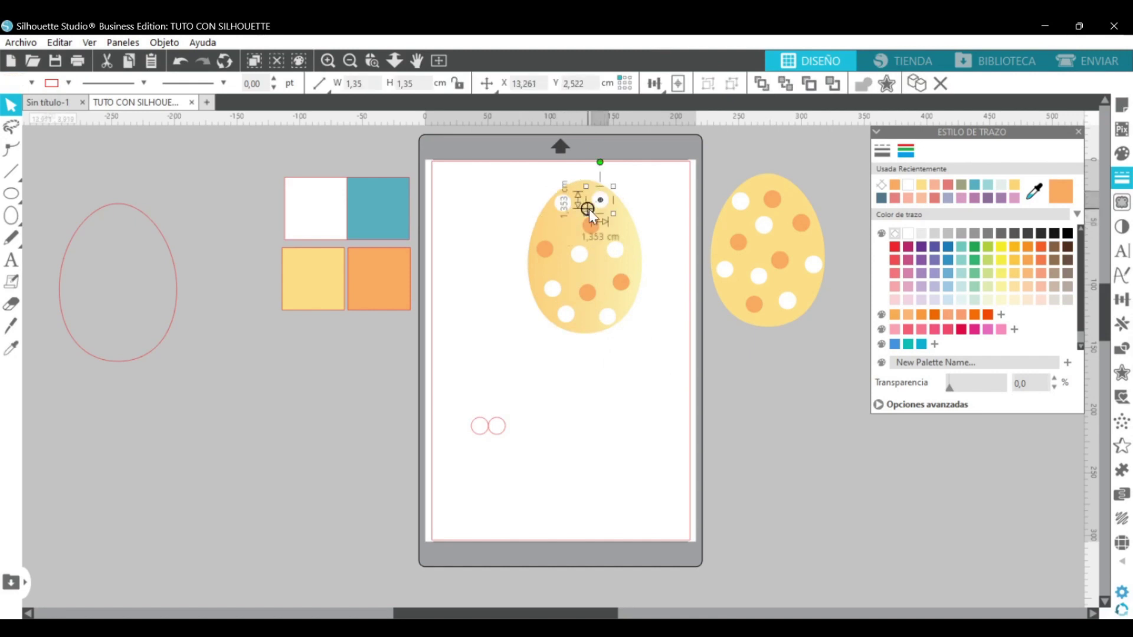
{"action": "left_click", "coordinate": [1122, 154]}
{"action": "left_click", "coordinate": [1069, 235]}
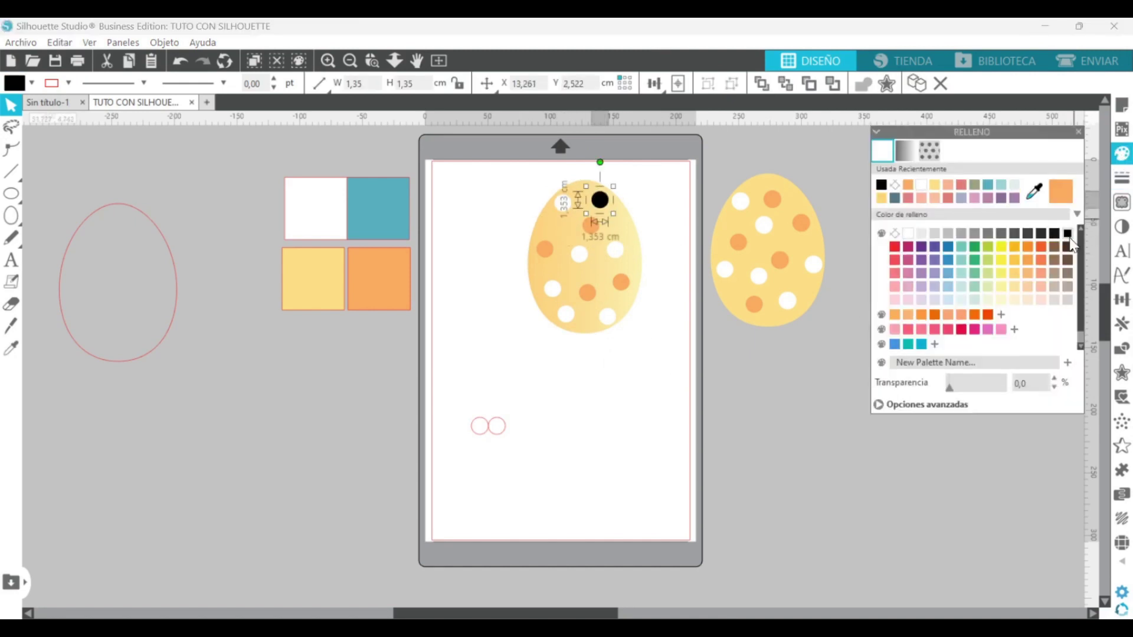
{"action": "left_click", "coordinate": [989, 234]}
Try the sampled grey on the left, lower-centre and right orange dots of the gradient egg.
{"action": "left_click", "coordinate": [547, 253]}
{"action": "left_click", "coordinate": [1034, 190]}
{"action": "left_click", "coordinate": [603, 199]}
{"action": "left_click", "coordinate": [591, 295]}
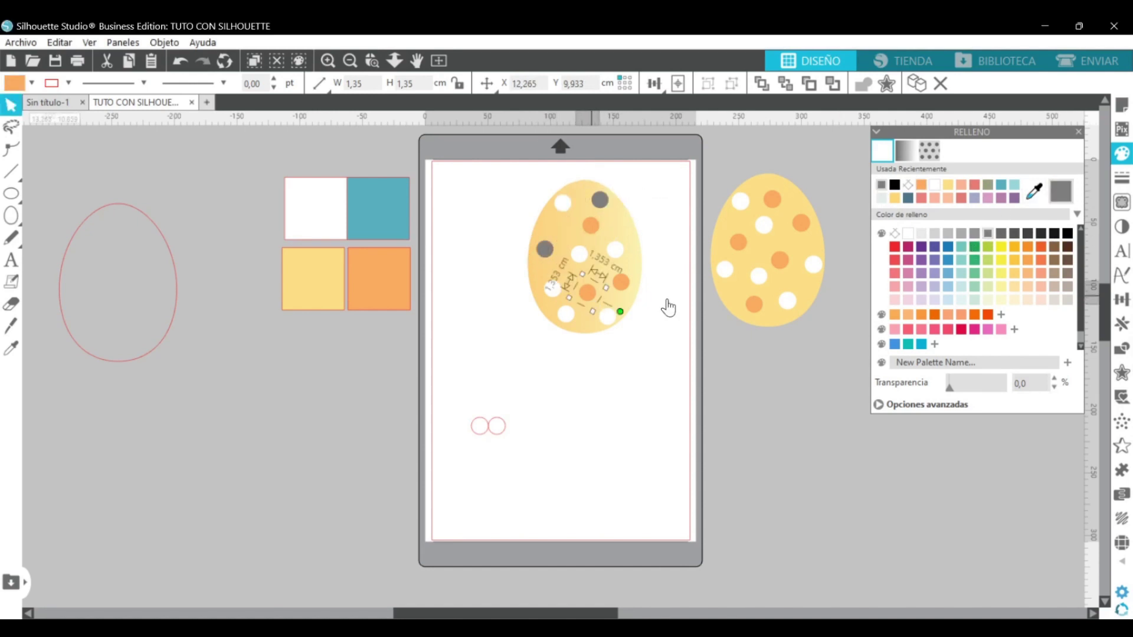
{"action": "left_click", "coordinate": [1034, 190]}
{"action": "left_click", "coordinate": [600, 199]}
{"action": "left_click", "coordinate": [621, 283]}
{"action": "left_click", "coordinate": [1034, 191]}
{"action": "left_click", "coordinate": [600, 204]}
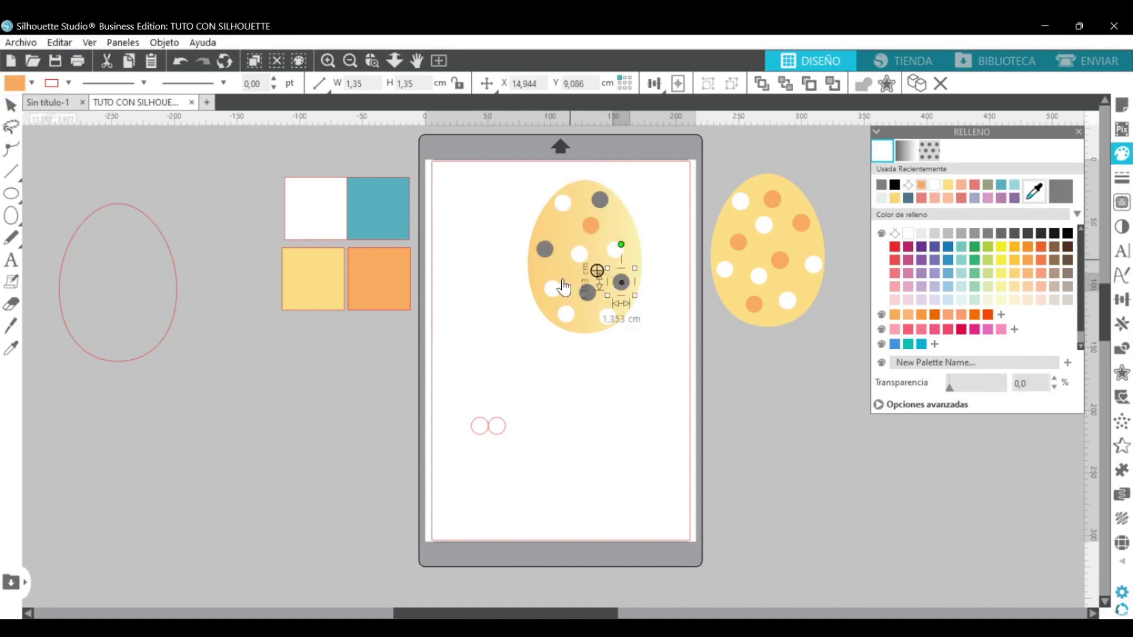
Try the sampled grey on the egg's lower-left white dot and upper orange dot.
{"action": "left_click", "coordinate": [553, 292]}
{"action": "left_click", "coordinate": [1034, 191]}
{"action": "left_click", "coordinate": [599, 201]}
{"action": "left_click", "coordinate": [590, 225]}
{"action": "left_click", "coordinate": [1034, 191]}
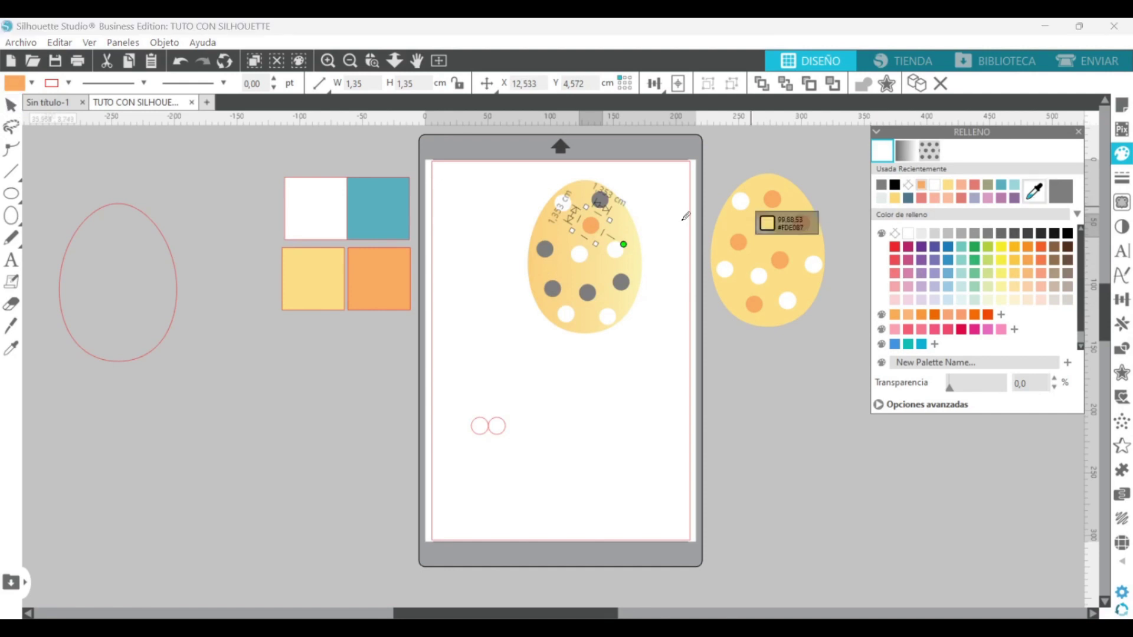
{"action": "left_click", "coordinate": [599, 199]}
{"action": "left_click", "coordinate": [671, 435]}
Undo all the grey fills on the gradient egg's dots.
{"action": "left_click", "coordinate": [179, 61]}
{"action": "left_click", "coordinate": [179, 61]}
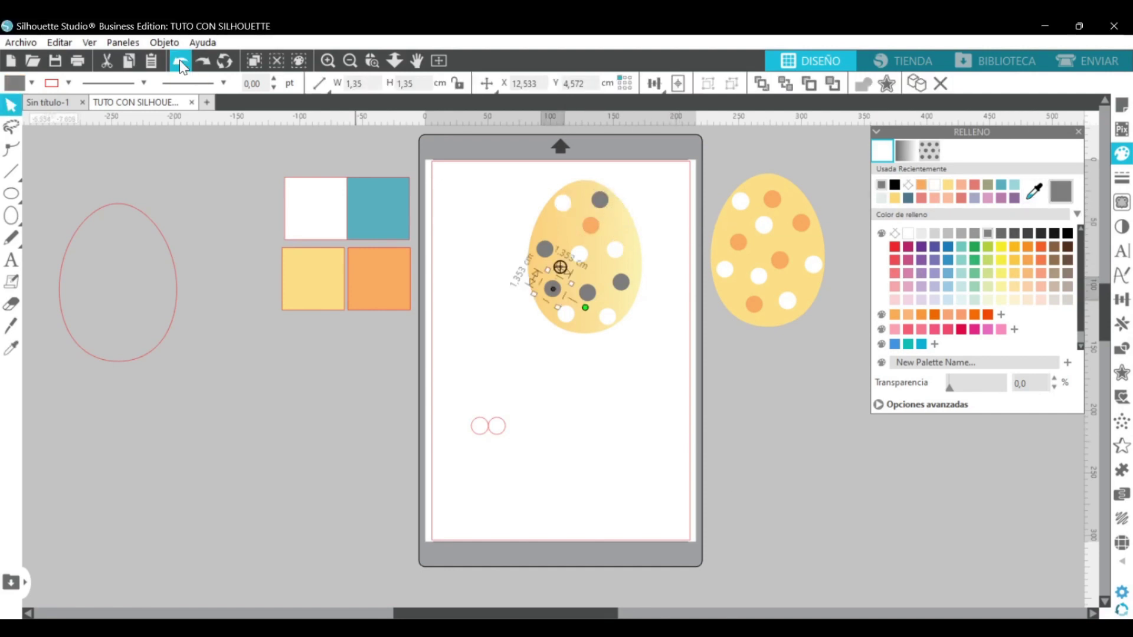
{"action": "left_click", "coordinate": [180, 61]}
{"action": "left_click", "coordinate": [179, 61]}
{"action": "left_click", "coordinate": [180, 61]}
{"action": "left_click", "coordinate": [180, 61]}
{"action": "left_click", "coordinate": [179, 61]}
{"action": "left_click", "coordinate": [636, 394]}
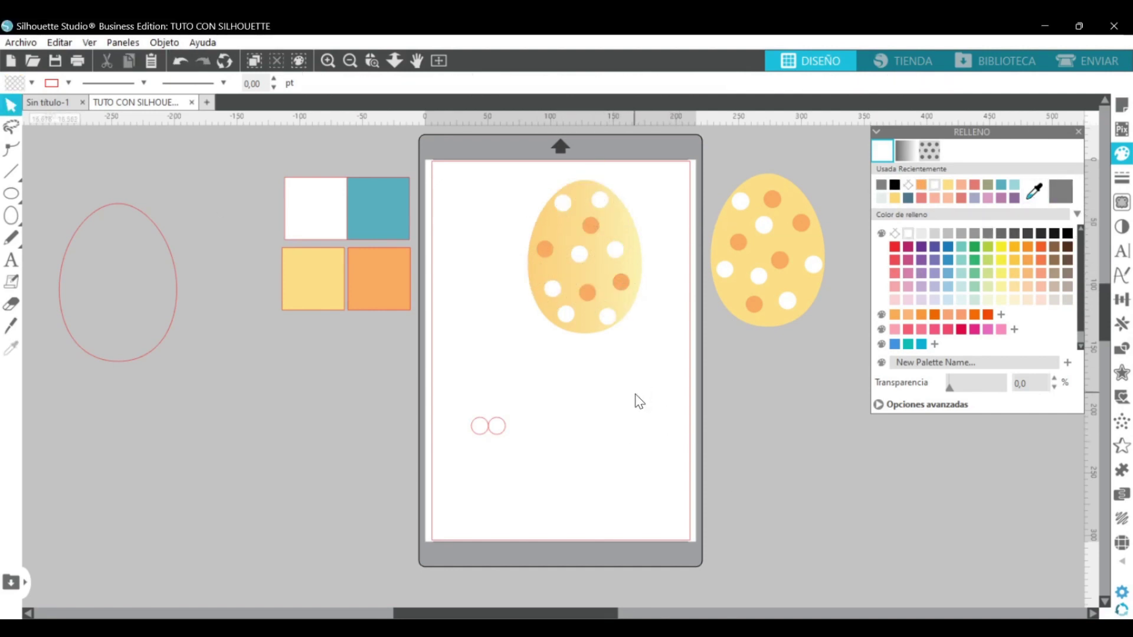
Fill the two top and two bottom white dots with medium grey and shrink them, the bottom ones to about 0.94 and 0.73 cm.
{"action": "left_click_drag", "start_coordinate": [561, 206], "coordinate": [559, 206]}
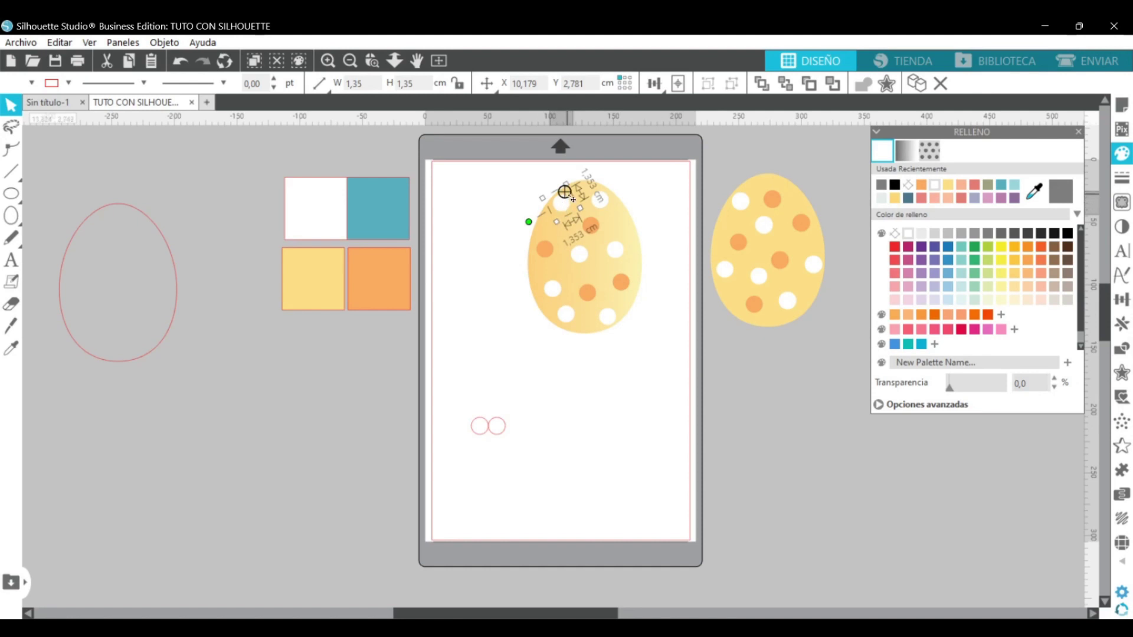
{"action": "left_click", "coordinate": [988, 233]}
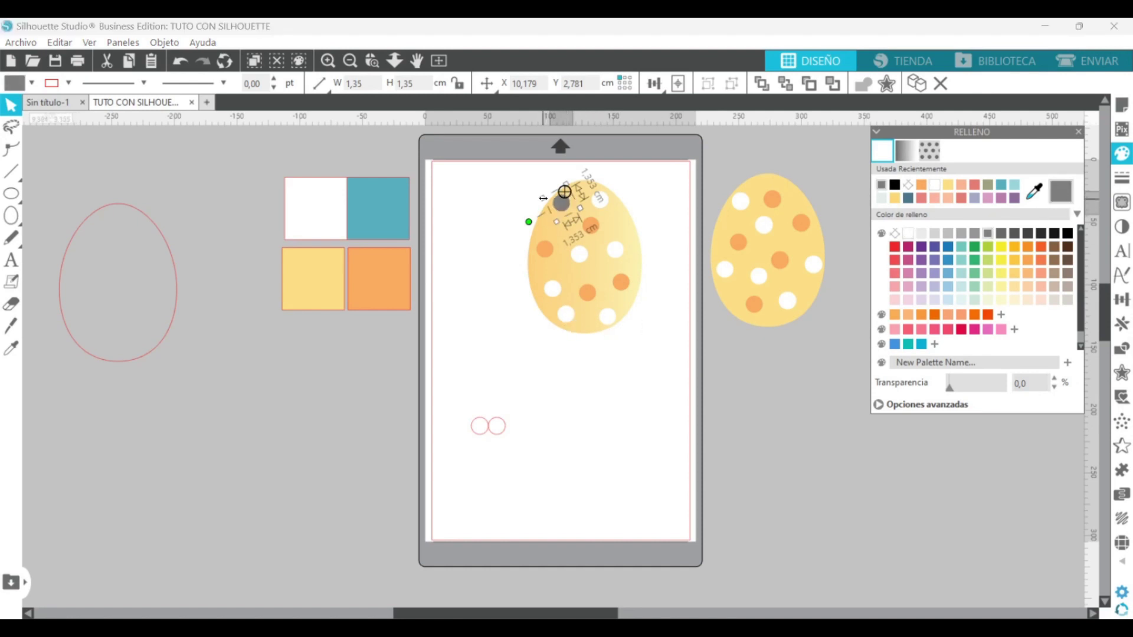
{"action": "left_click", "coordinate": [567, 316]}
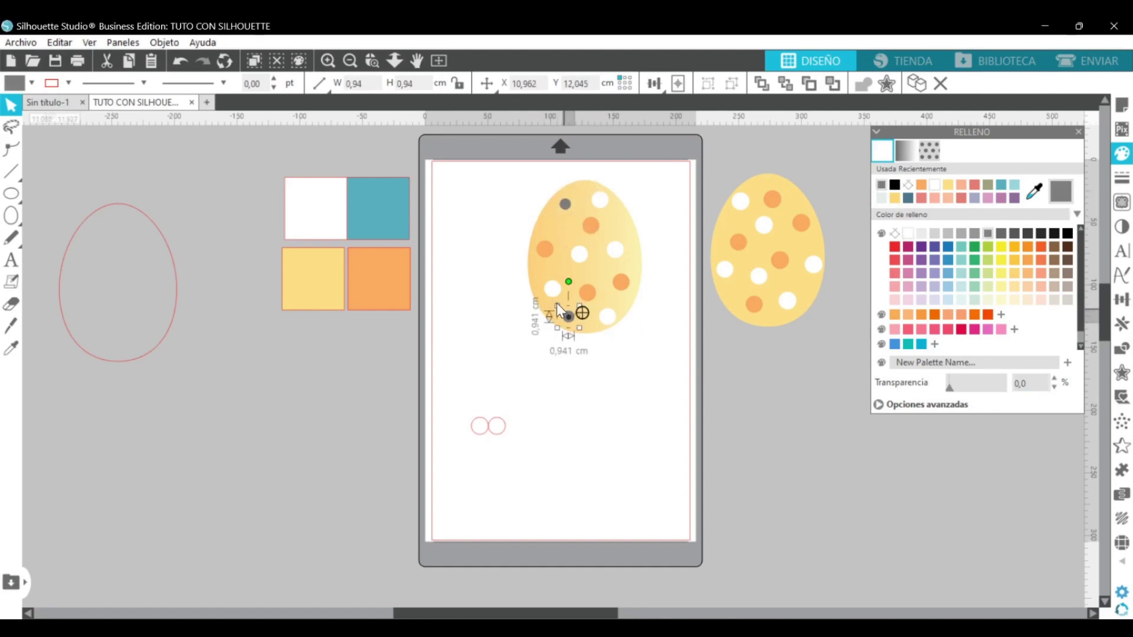
{"action": "left_click", "coordinate": [608, 317]}
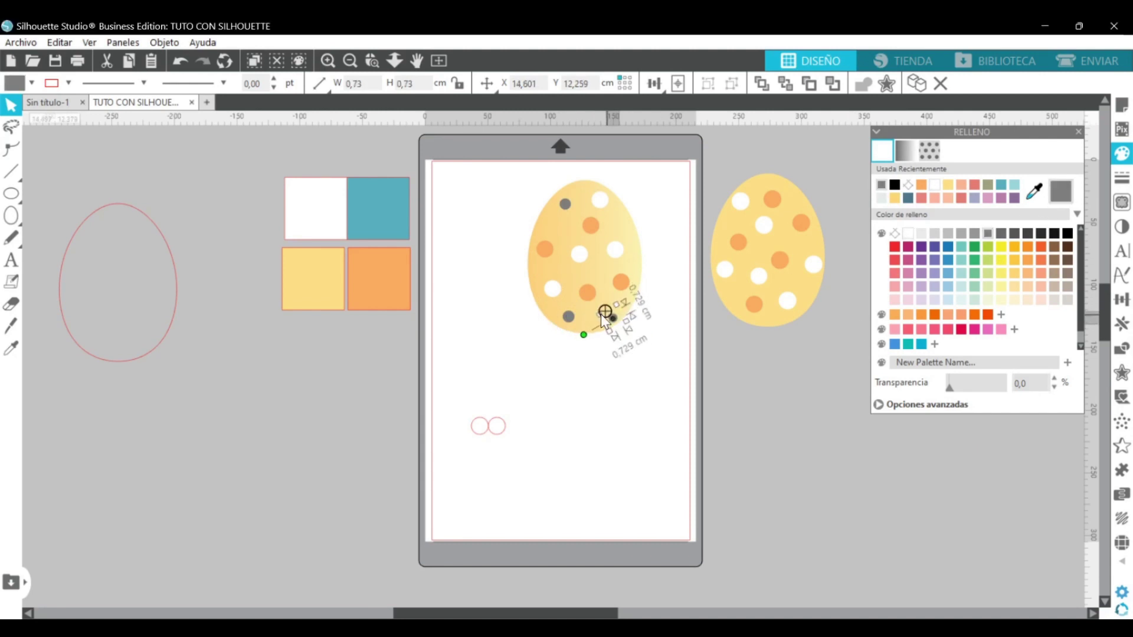
{"action": "left_click", "coordinate": [602, 202]}
Fill the right, central and lower-left white dots with medium grey, shrink them, and shift the smallest bottom dot inward.
{"action": "left_click", "coordinate": [610, 254]}
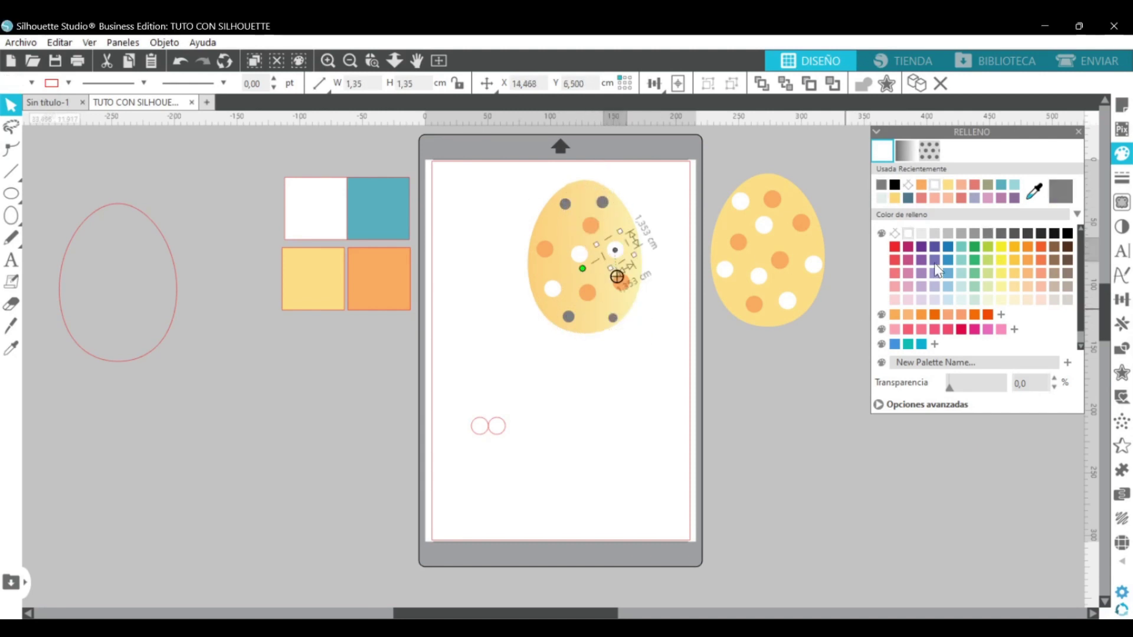
{"action": "left_click", "coordinate": [988, 233]}
{"action": "left_click_drag", "start_coordinate": [601, 243], "coordinate": [608, 246]}
{"action": "left_click", "coordinate": [579, 258]}
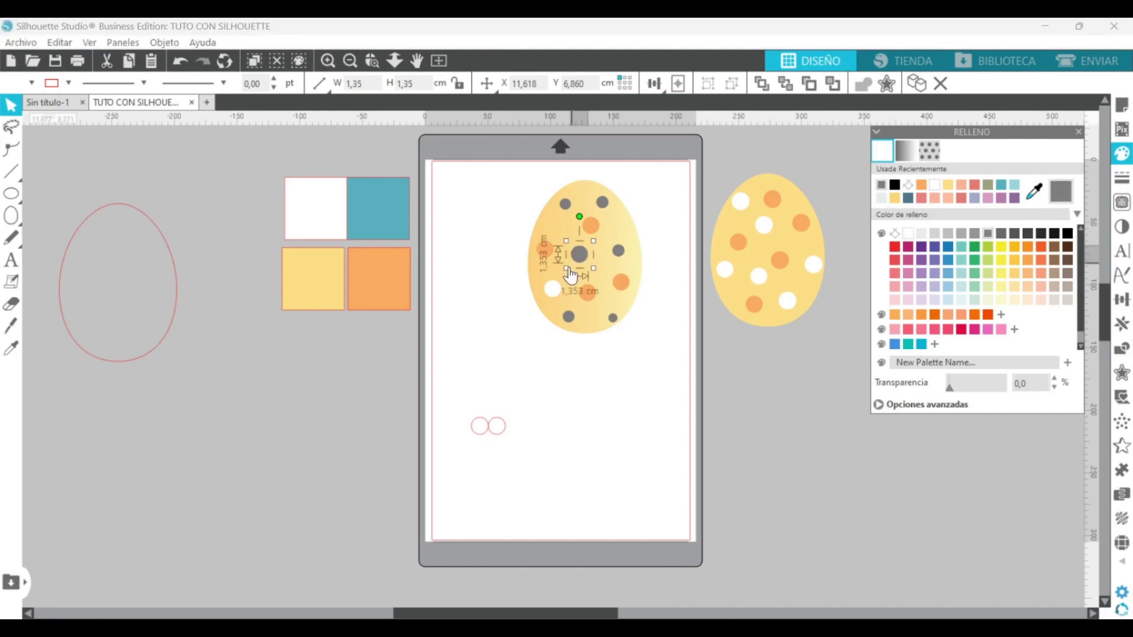
{"action": "left_click", "coordinate": [552, 288]}
{"action": "left_click_drag", "start_coordinate": [556, 303], "coordinate": [555, 299]}
{"action": "left_click", "coordinate": [513, 369]}
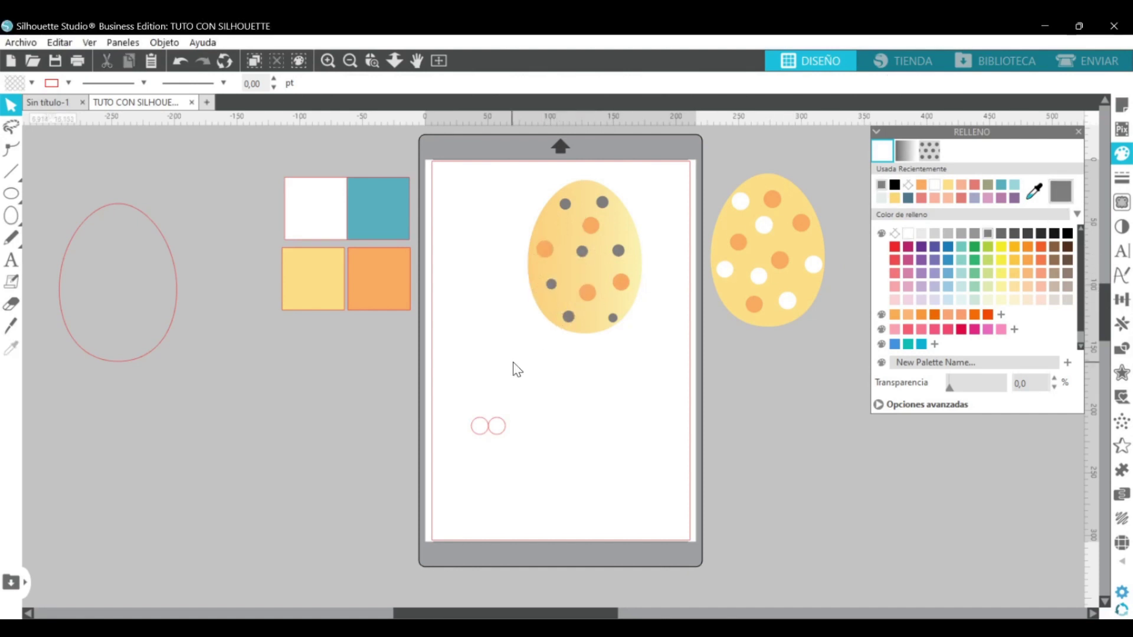
{"action": "left_click_drag", "start_coordinate": [614, 320], "coordinate": [609, 315]}
Group the egg with grey and orange dots and place it off the page below the first finished egg.
{"action": "left_click", "coordinate": [619, 387]}
{"action": "left_click_drag", "start_coordinate": [508, 168], "coordinate": [661, 349]}
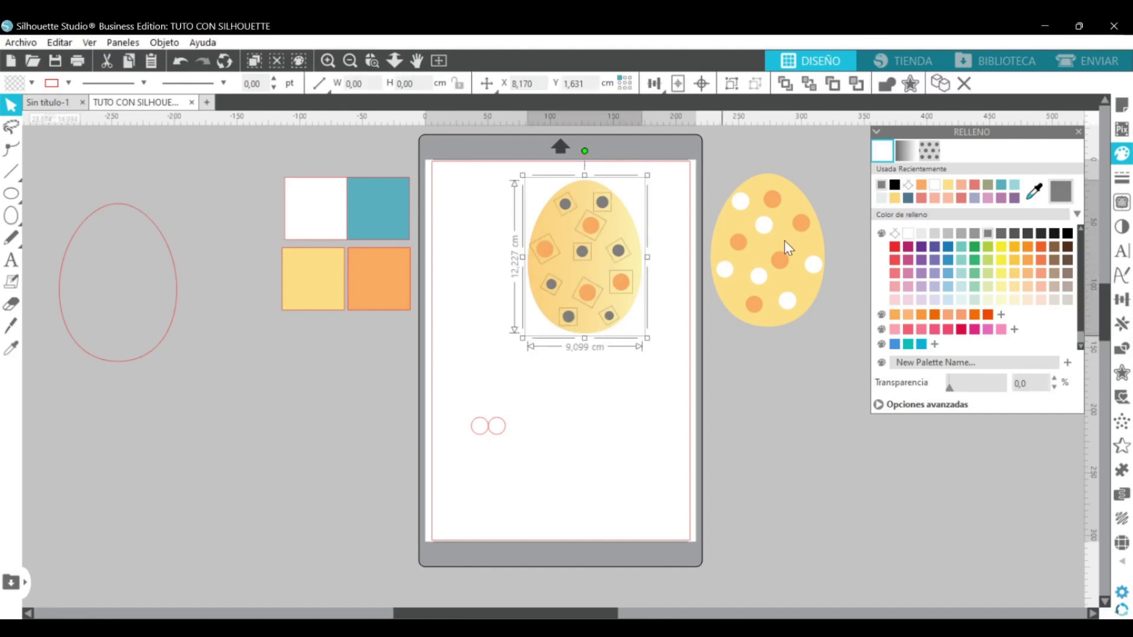
{"action": "left_click", "coordinate": [732, 84]}
{"action": "left_click", "coordinate": [667, 183]}
{"action": "left_click_drag", "start_coordinate": [748, 306], "coordinate": [753, 289]}
{"action": "left_click_drag", "start_coordinate": [587, 295], "coordinate": [766, 430]}
Make two copies of the reusable egg outline, placing one on the page and the other beside the original.
{"action": "left_click", "coordinate": [115, 314]}
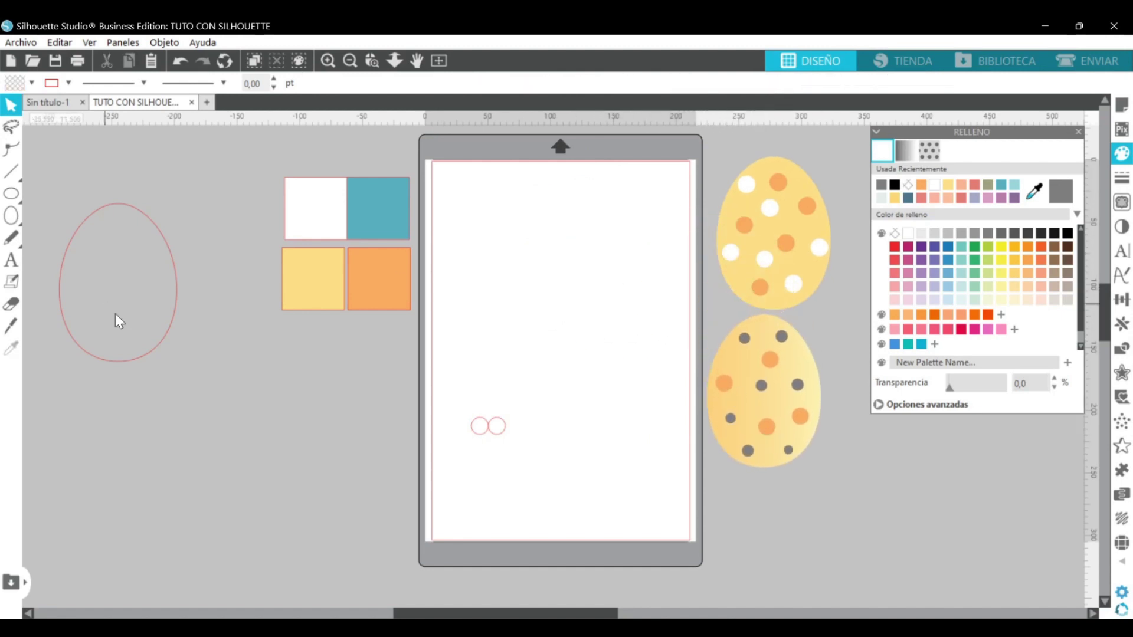
{"action": "left_click", "coordinate": [141, 349]}
{"action": "left_click", "coordinate": [916, 84]}
{"action": "left_click_drag", "start_coordinate": [166, 322], "coordinate": [316, 426]}
{"action": "left_click", "coordinate": [922, 83]}
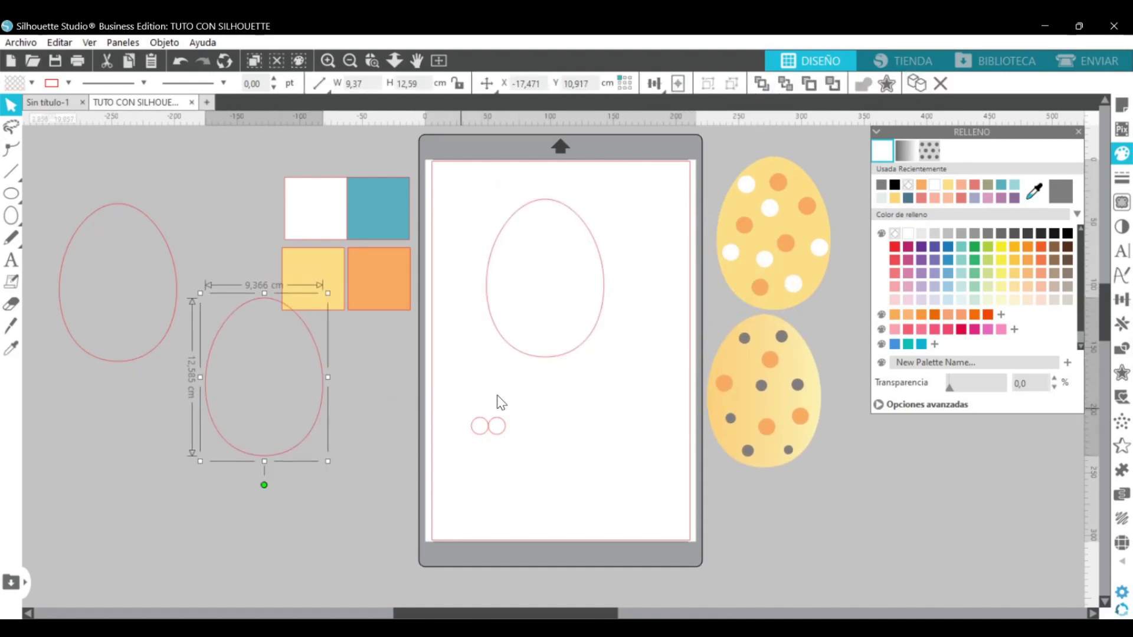
Fill the egg outline on the page with the teal sampled from the teal square.
{"action": "left_click", "coordinate": [532, 355]}
{"action": "left_click", "coordinate": [1035, 192]}
{"action": "left_click", "coordinate": [401, 230]}
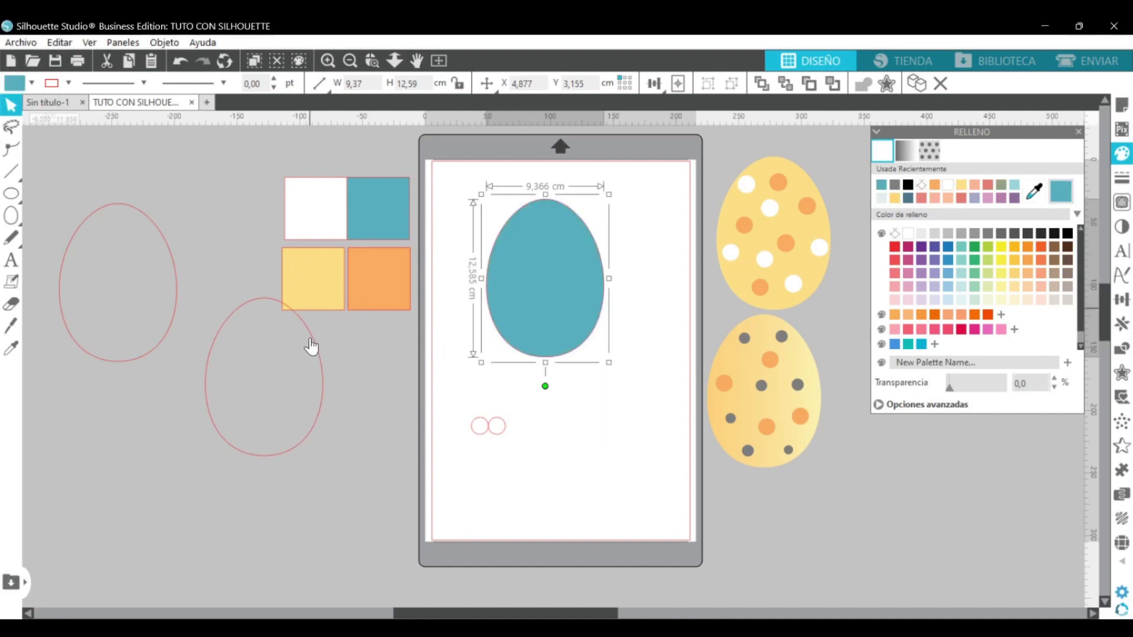
Bring the second egg outline onto the page, fill it with white and place it below the teal egg.
{"action": "left_click_drag", "start_coordinate": [328, 391], "coordinate": [608, 296]}
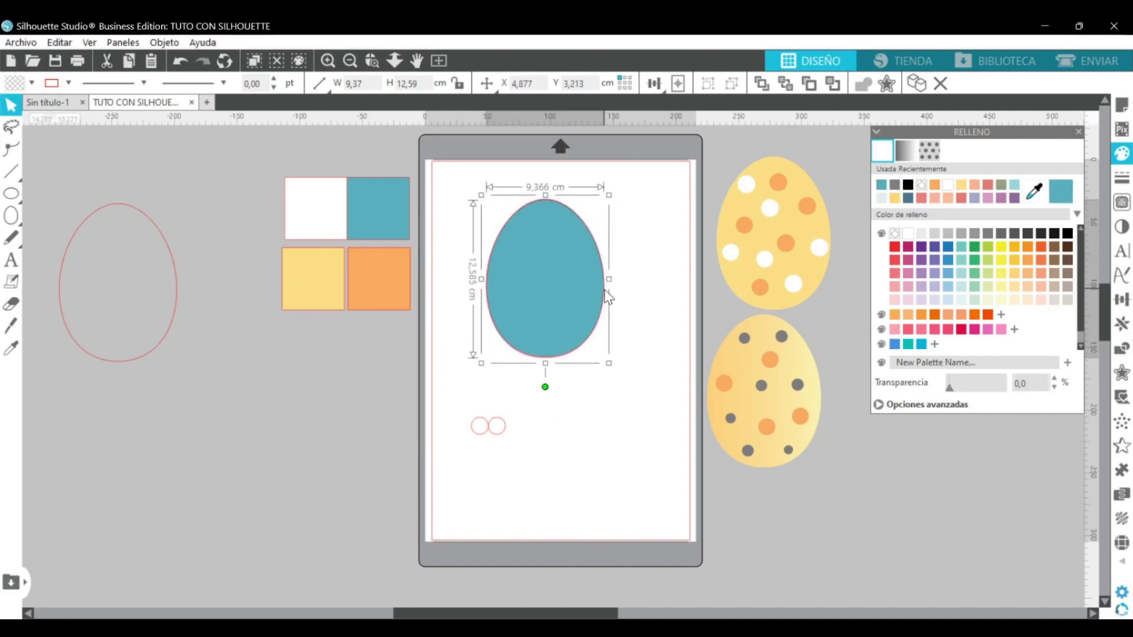
{"action": "left_click", "coordinate": [932, 232]}
{"action": "left_click_drag", "start_coordinate": [596, 336], "coordinate": [638, 470]}
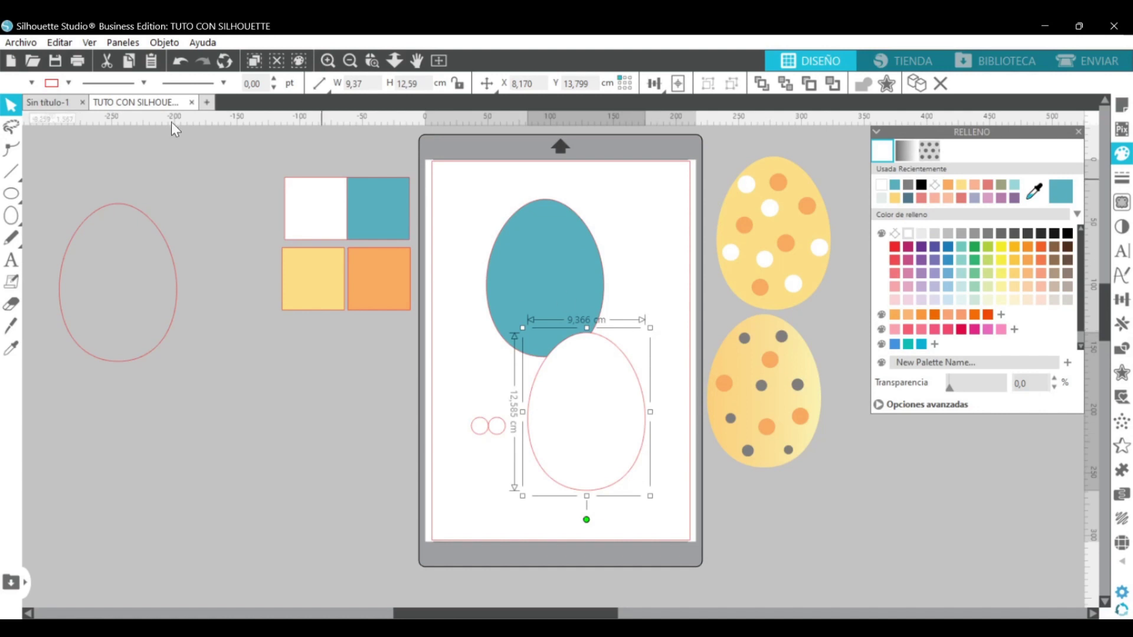
{"action": "mouse_move", "coordinate": [10, 214]}
{"action": "left_click", "coordinate": [56, 236]}
{"action": "left_click_drag", "start_coordinate": [468, 357], "coordinate": [478, 382]}
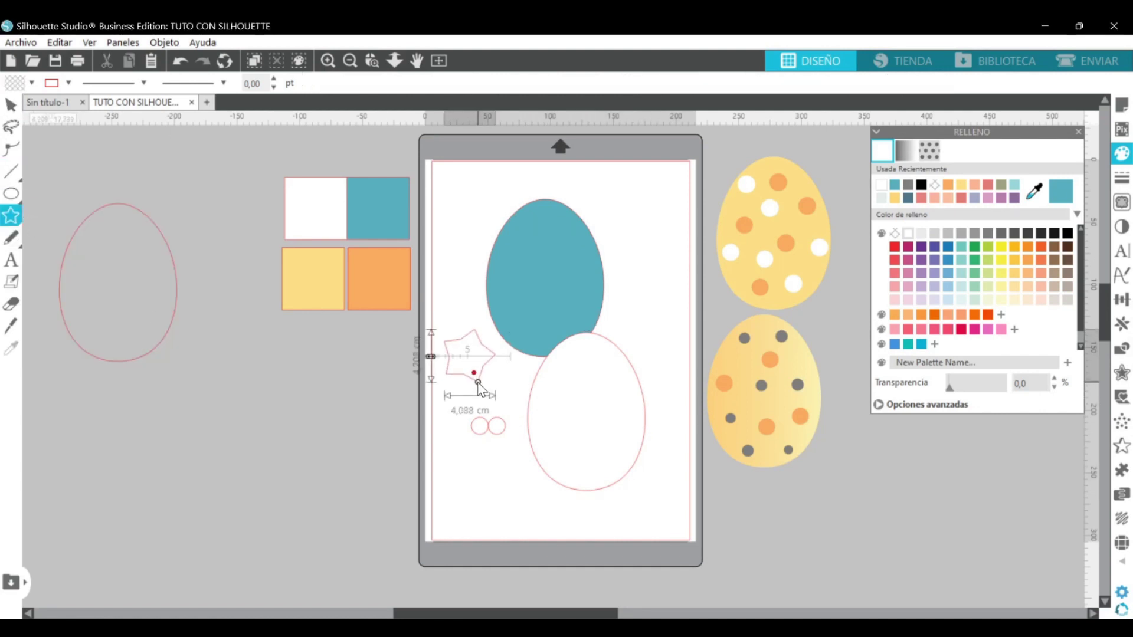
{"action": "left_click", "coordinate": [10, 216]}
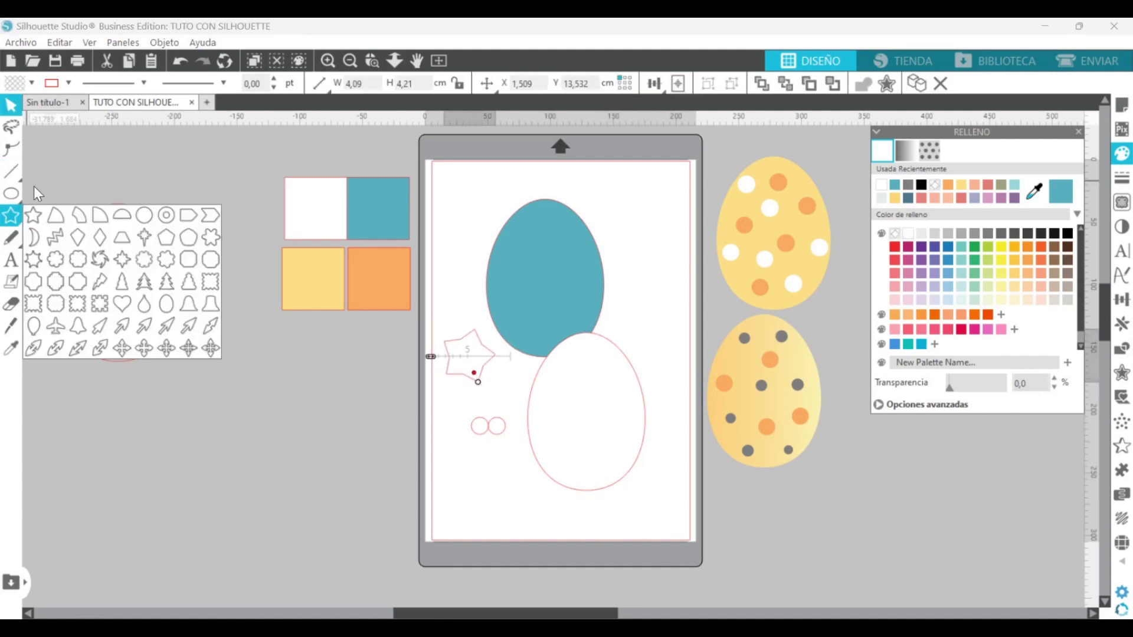
{"action": "key", "text": "Delete"}
Draw a five-petal flower about 4.3 cm wide beside the white egg and deepen the gaps between its petals.
{"action": "mouse_move", "coordinate": [10, 216]}
{"action": "left_click", "coordinate": [56, 259]}
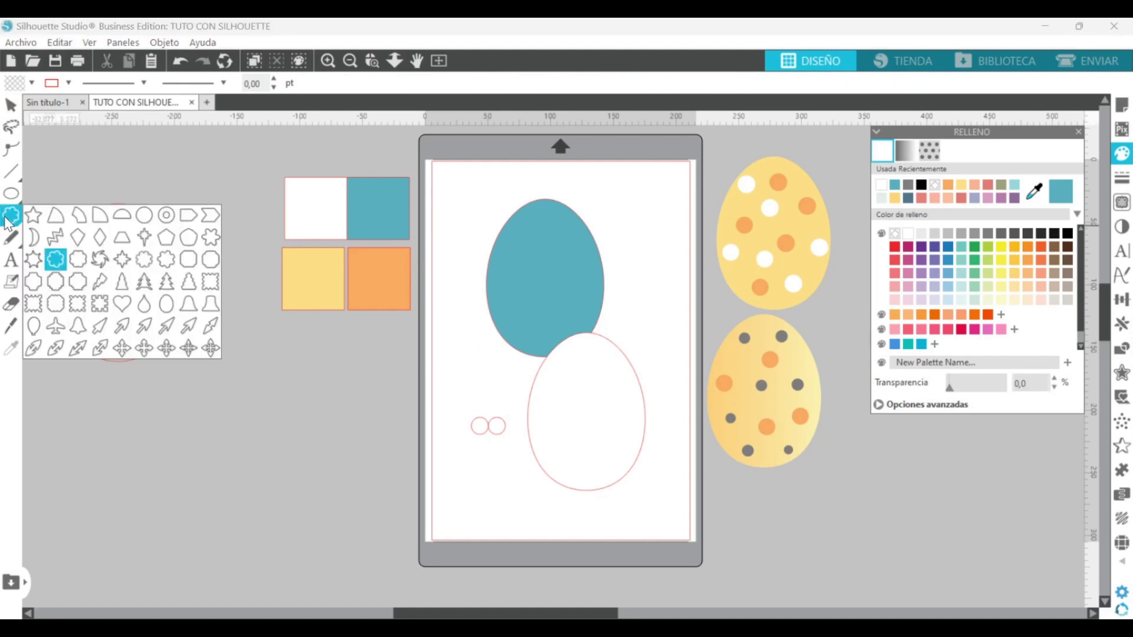
{"action": "left_click_drag", "start_coordinate": [460, 366], "coordinate": [429, 366]}
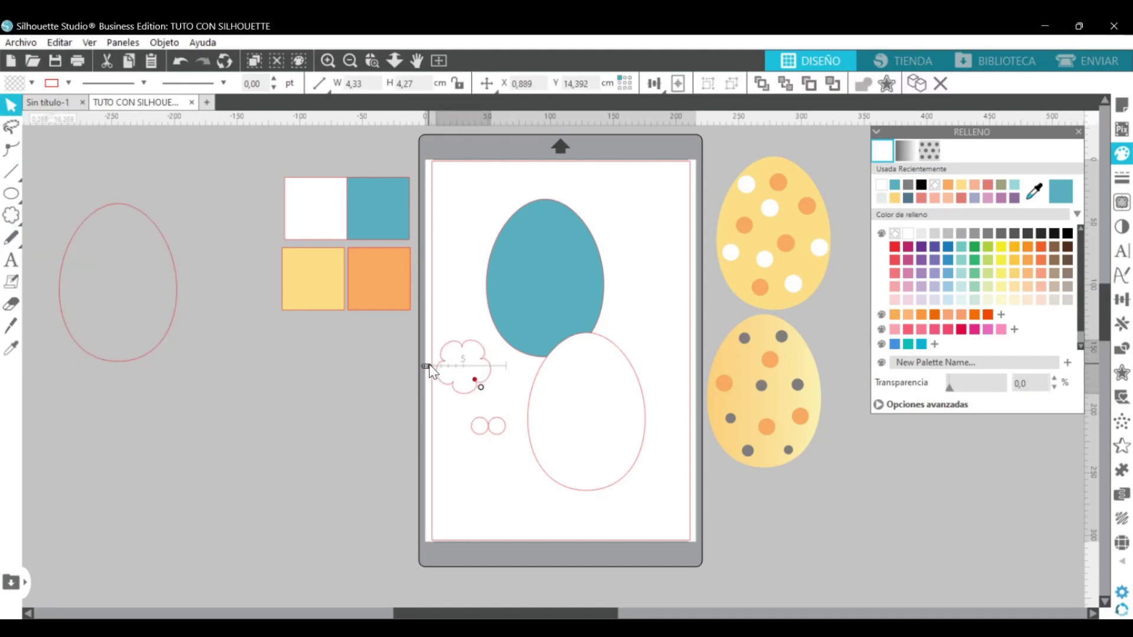
Convert the flower to a path, shrink it to about 2.44 by 2.40 cm, and move the two small circles off the page.
{"action": "right_click", "coordinate": [460, 389]}
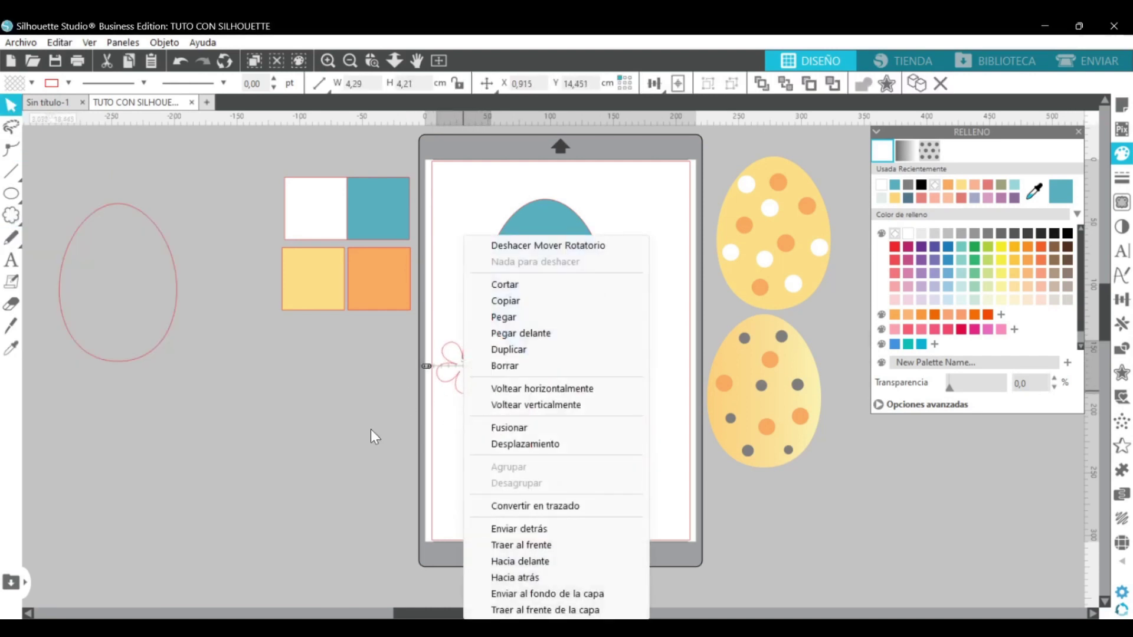
{"action": "left_click", "coordinate": [513, 405]}
{"action": "left_click_drag", "start_coordinate": [496, 400], "coordinate": [473, 377]}
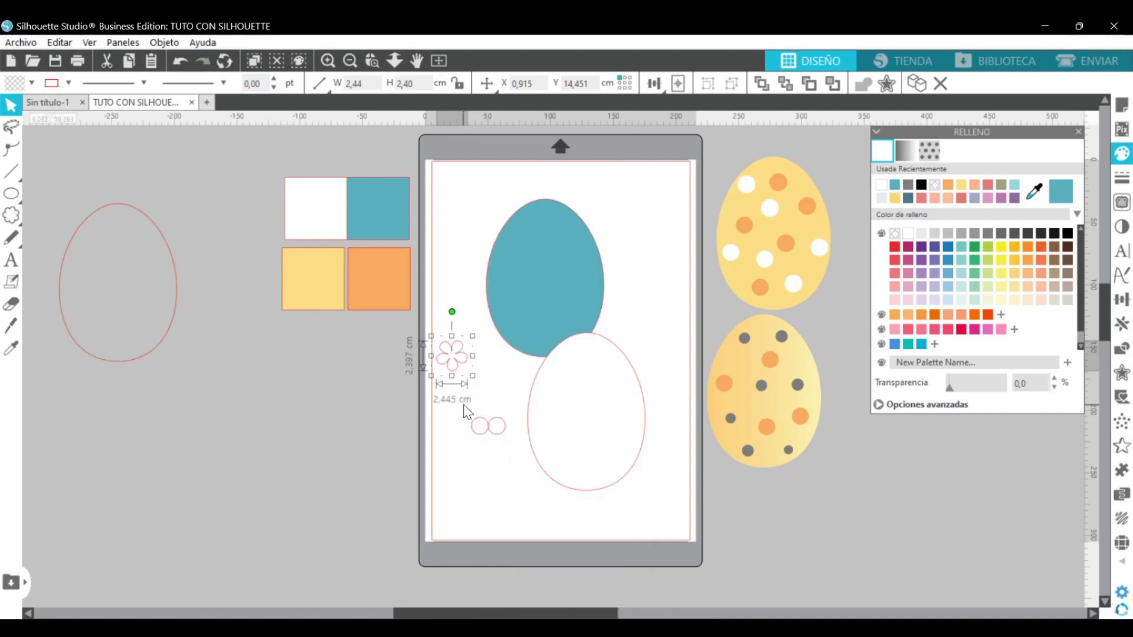
{"action": "left_click_drag", "start_coordinate": [480, 418], "coordinate": [302, 398]}
{"action": "left_click", "coordinate": [460, 364]}
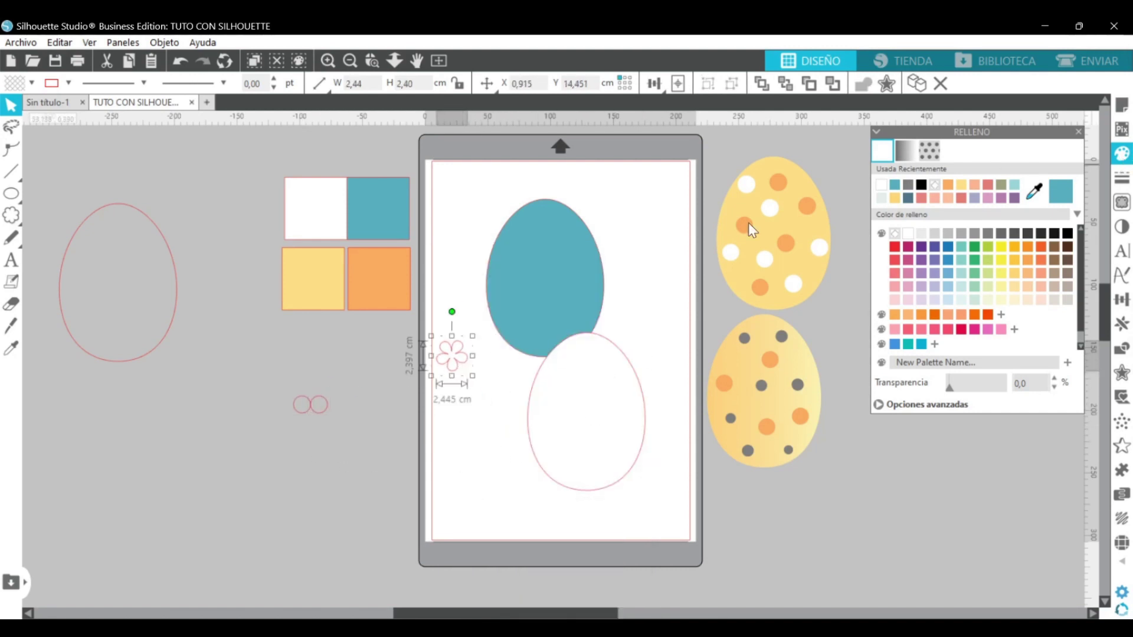
Draw a circle about 0.88 by 0.82 cm in the middle of the flower.
{"action": "left_click", "coordinate": [11, 194]}
{"action": "left_click_drag", "start_coordinate": [446, 351], "coordinate": [457, 362]}
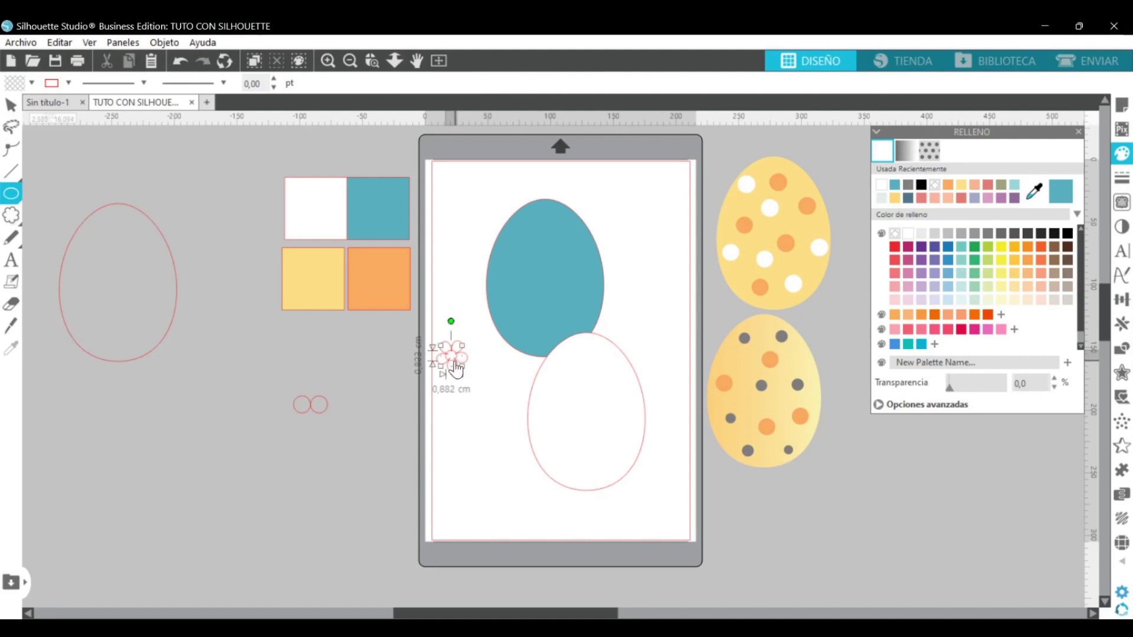
{"action": "left_click", "coordinate": [370, 60]}
{"action": "left_click", "coordinate": [449, 352]}
{"action": "left_click", "coordinate": [605, 357]}
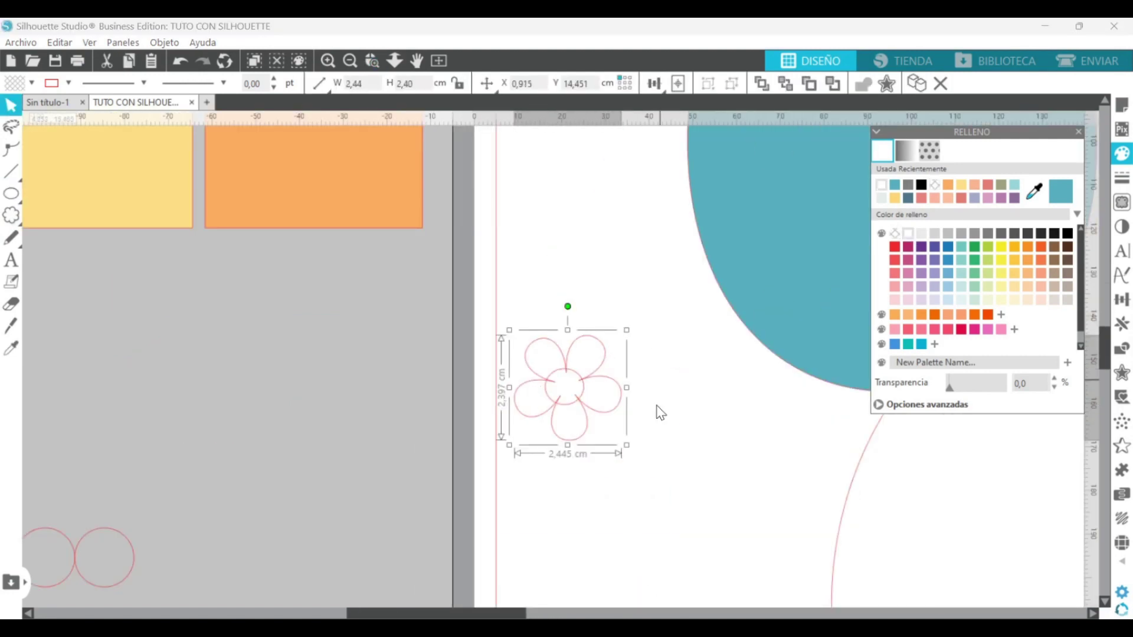
Fill the flower's centre circle with the yellow sampled from the yellow square.
{"action": "left_click", "coordinate": [576, 379]}
{"action": "left_click", "coordinate": [1034, 192]}
{"action": "left_click", "coordinate": [152, 193]}
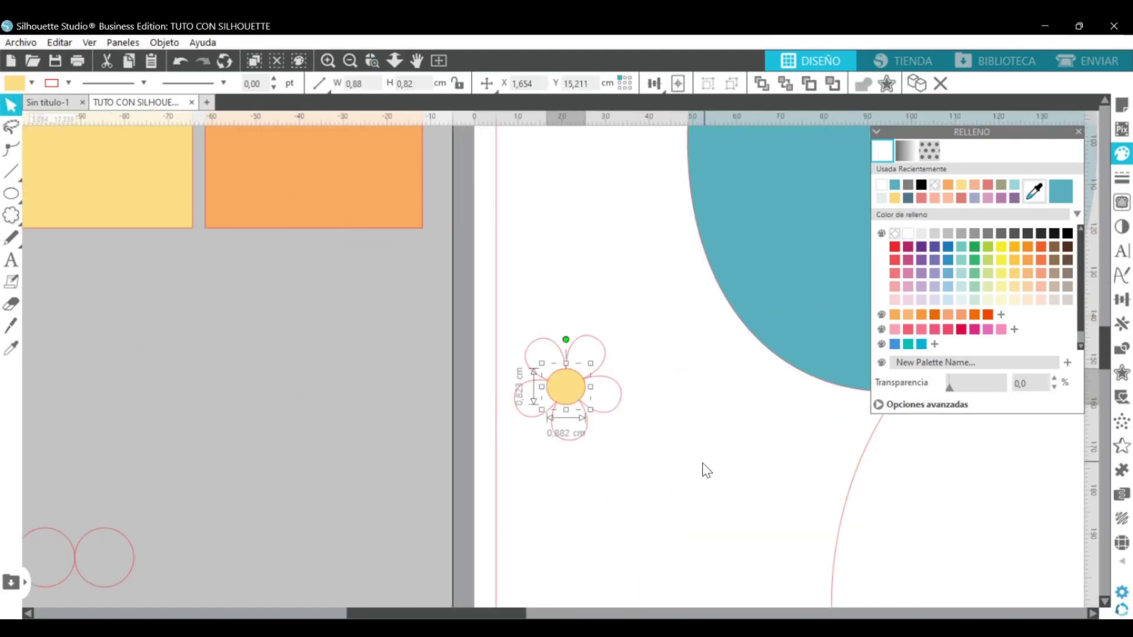
Centre the yellow circle on the flower and remove the line colour from both shapes.
{"action": "left_click_drag", "start_coordinate": [498, 328], "coordinate": [640, 457]}
{"action": "left_click", "coordinate": [700, 89]}
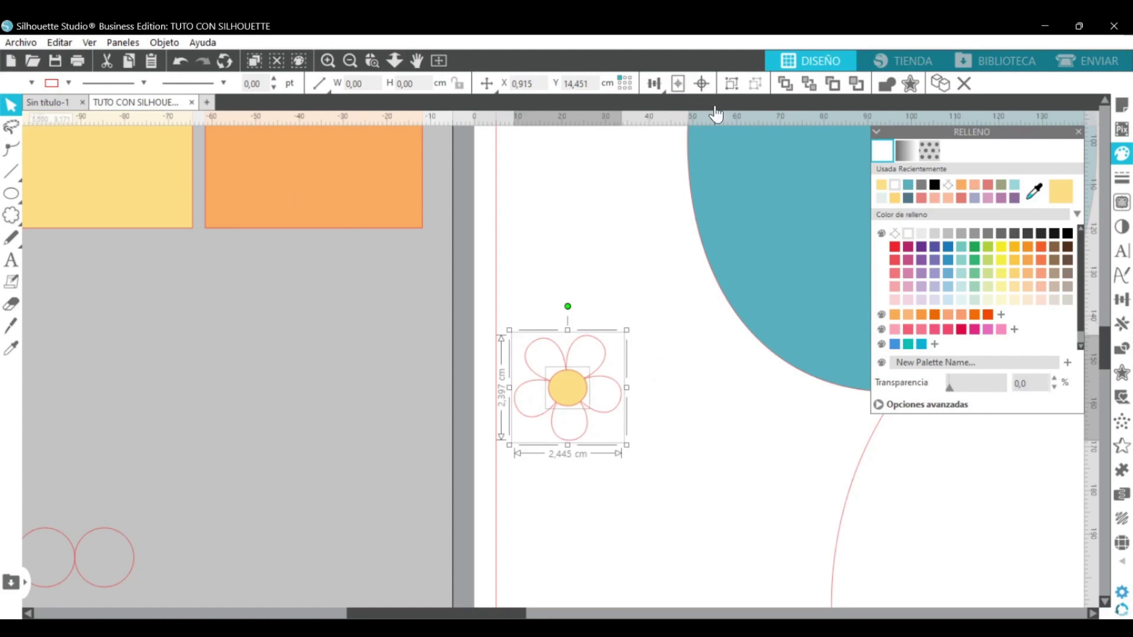
{"action": "left_click", "coordinate": [1123, 178]}
{"action": "left_click", "coordinate": [895, 234]}
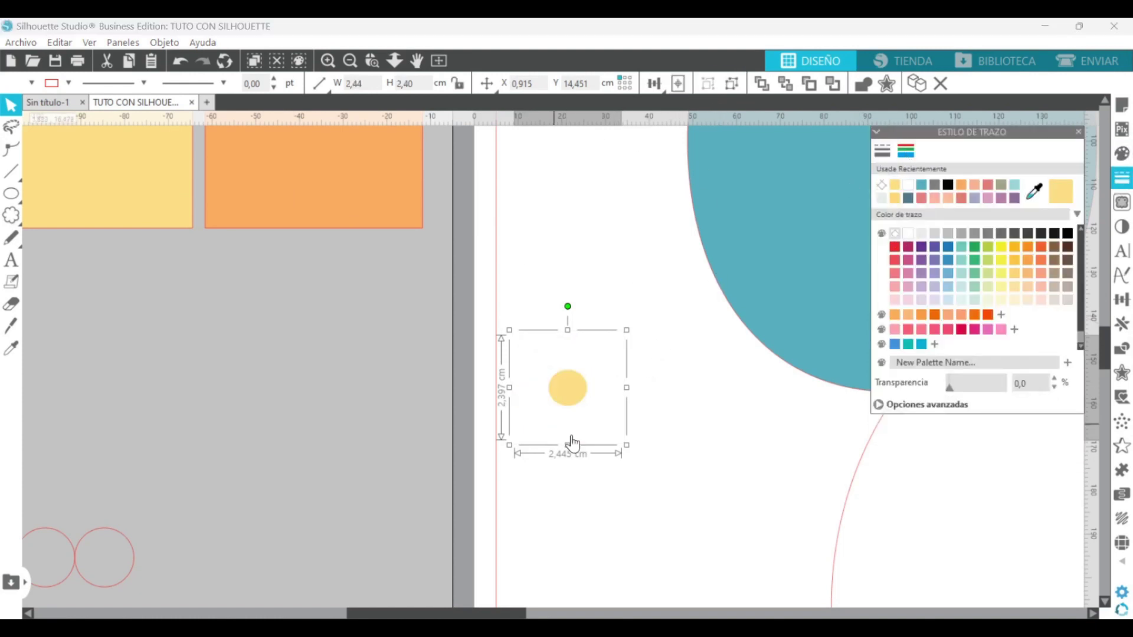
Shrink the flower with the yellow centre and place it off the page below the orange square.
{"action": "left_click_drag", "start_coordinate": [627, 445], "coordinate": [576, 397]}
{"action": "left_click", "coordinate": [350, 61]}
{"action": "left_click", "coordinate": [350, 60]}
{"action": "left_click", "coordinate": [350, 61]}
{"action": "left_click_drag", "start_coordinate": [556, 353], "coordinate": [500, 341]}
Try overlaying the white egg on the teal egg and return it to its place below.
{"action": "left_click_drag", "start_coordinate": [719, 435], "coordinate": [671, 295]}
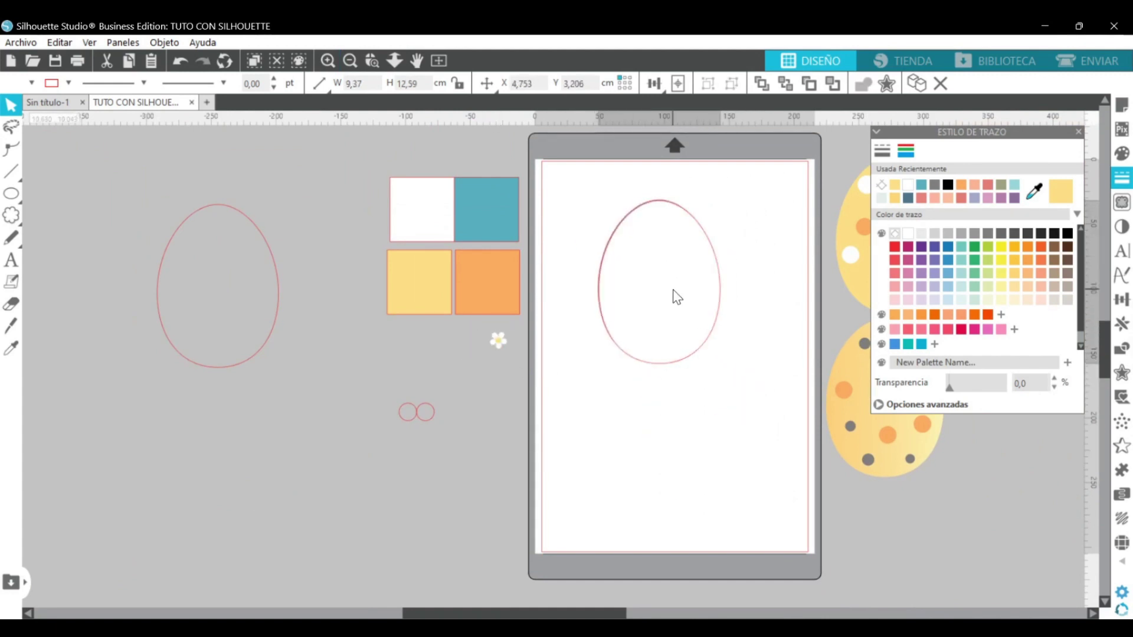
{"action": "left_click", "coordinate": [499, 342]}
{"action": "key", "text": "ctrl+z"}
{"action": "mouse_move", "coordinate": [502, 342]}
{"action": "left_mouse_down"}
{"action": "mouse_move", "coordinate": [635, 238]}
{"action": "mouse_move", "coordinate": [515, 357]}
{"action": "left_mouse_up"}
{"action": "left_click_drag", "start_coordinate": [688, 497], "coordinate": [654, 477]}
{"action": "left_click", "coordinate": [576, 365]}
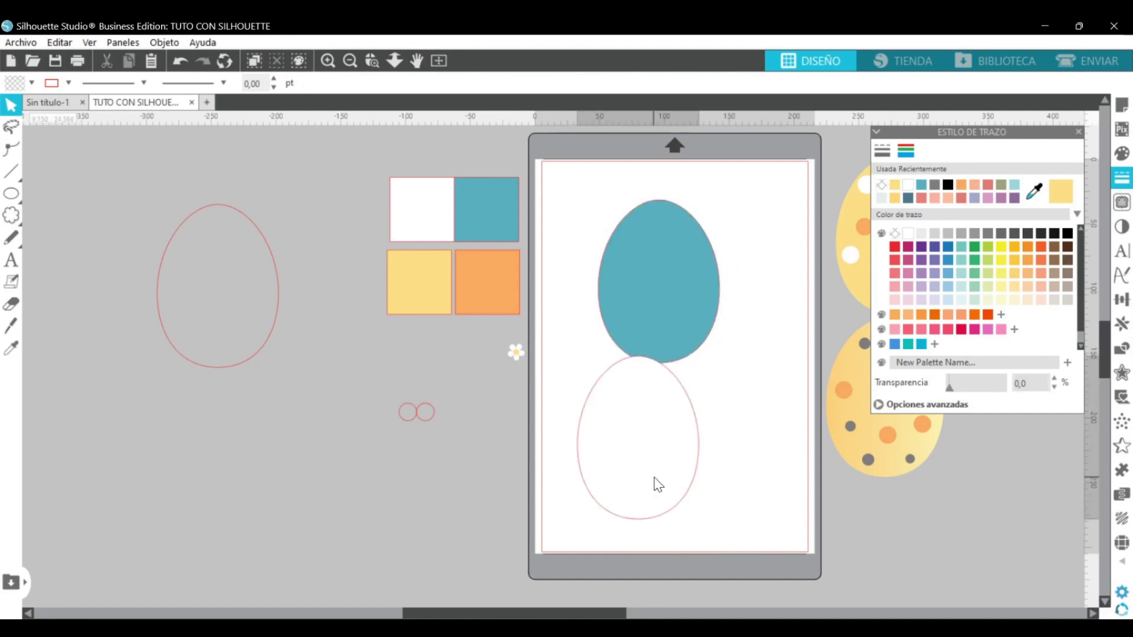
Enlarge the white flower to about 2.99 by 2.94 cm and place it below the yellow square.
{"action": "left_click", "coordinate": [517, 354]}
{"action": "left_click_drag", "start_coordinate": [530, 366], "coordinate": [448, 368]}
{"action": "left_click", "coordinate": [504, 422]}
{"action": "left_click", "coordinate": [450, 359]}
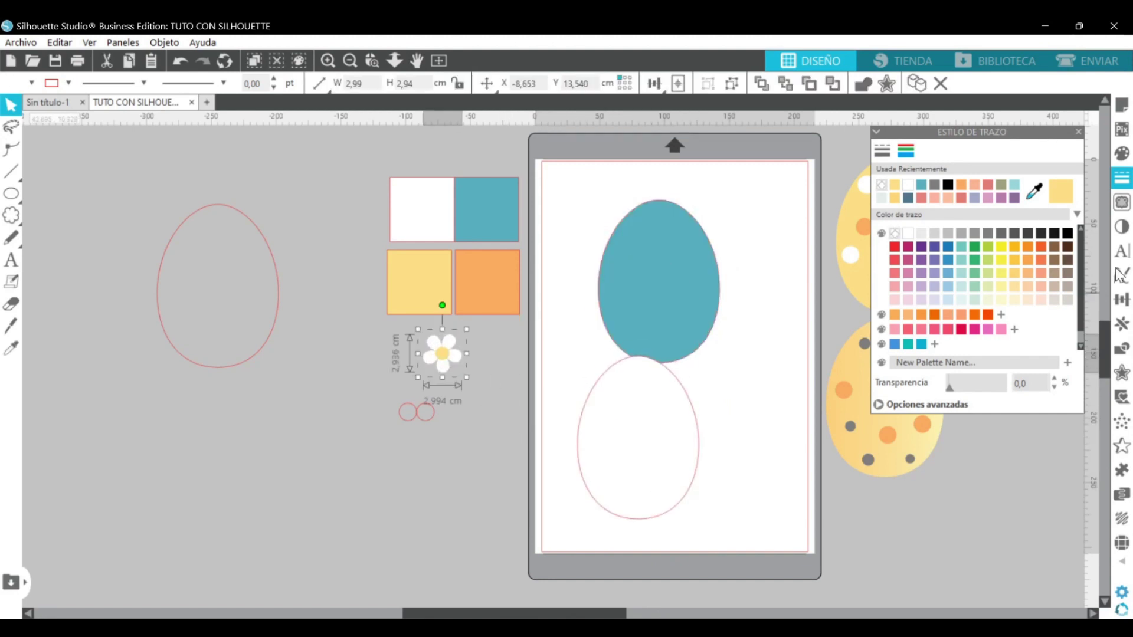
Give the flower a red outline and ungroup its petals from the yellow centre.
{"action": "left_click", "coordinate": [895, 248]}
{"action": "right_click", "coordinate": [464, 360]}
{"action": "left_click", "coordinate": [728, 85]}
{"action": "left_click", "coordinate": [484, 419]}
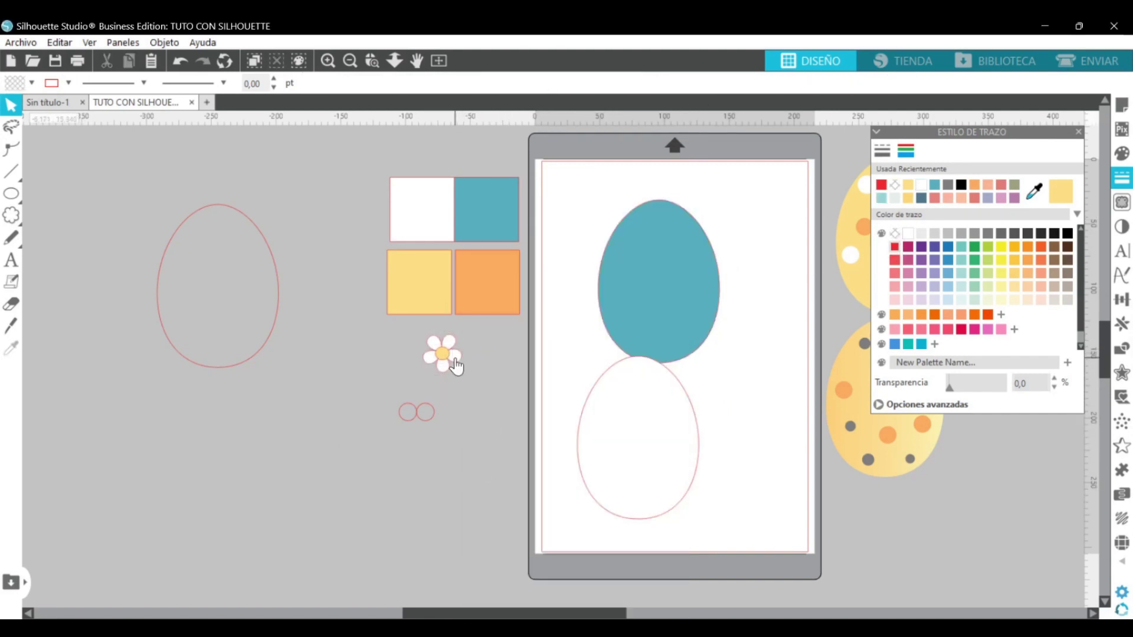
Place the petal shape at about 2.21 by 2.17 cm in the white egg's upper part and add rotated copies to the egg.
{"action": "mouse_move", "coordinate": [456, 360]}
{"action": "left_mouse_down"}
{"action": "mouse_move", "coordinate": [628, 410]}
{"action": "mouse_move", "coordinate": [636, 384]}
{"action": "mouse_move", "coordinate": [633, 423]}
{"action": "left_mouse_up"}
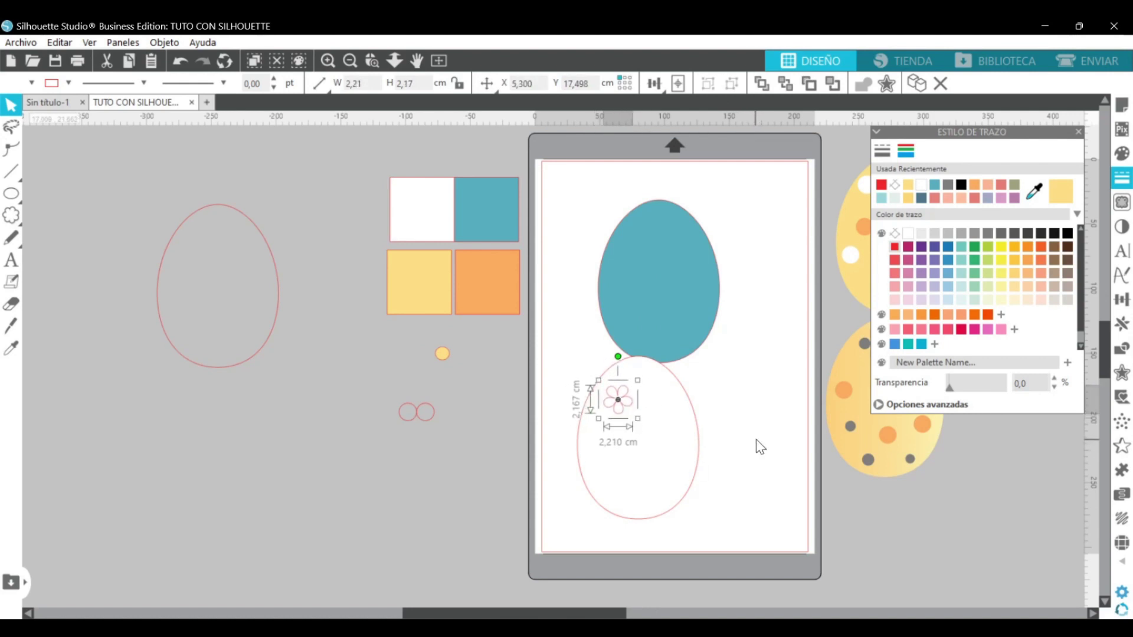
{"action": "left_click", "coordinate": [1122, 323]}
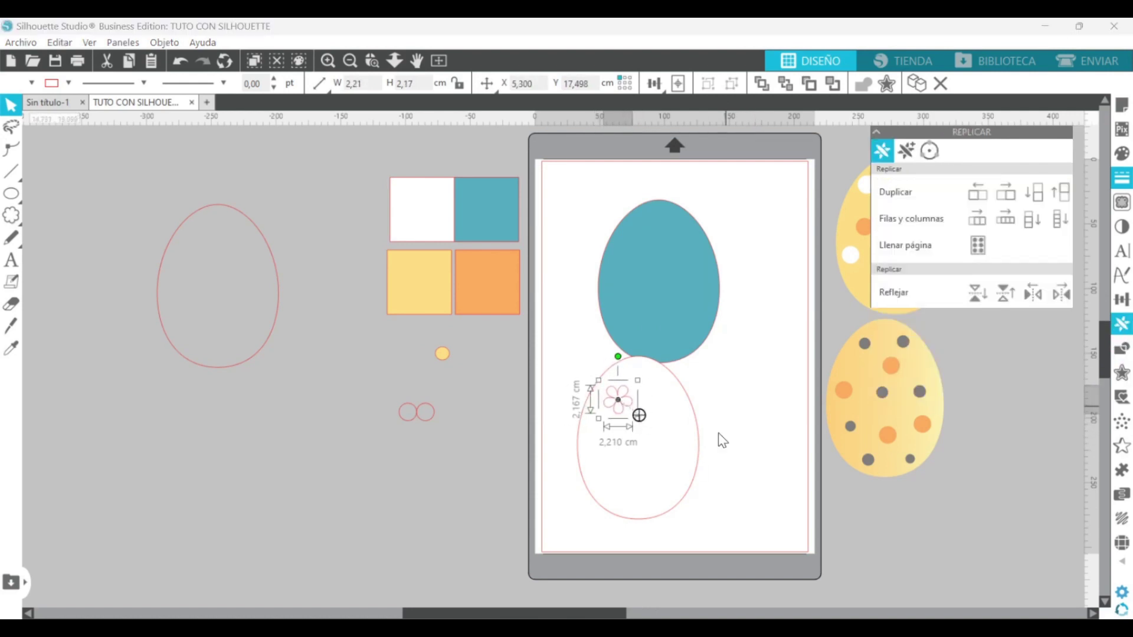
{"action": "left_click", "coordinate": [1005, 325]}
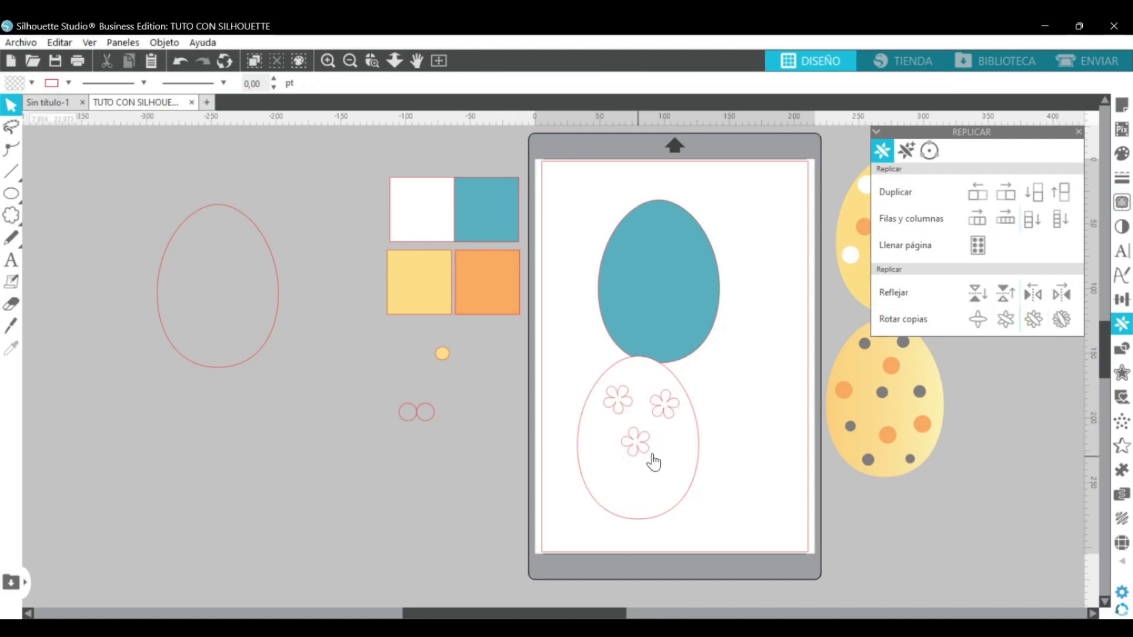
Make rotated copies of the middle flower and arrange them in the white egg's lower-left area.
{"action": "left_click", "coordinate": [637, 449]}
{"action": "left_click", "coordinate": [1006, 319]}
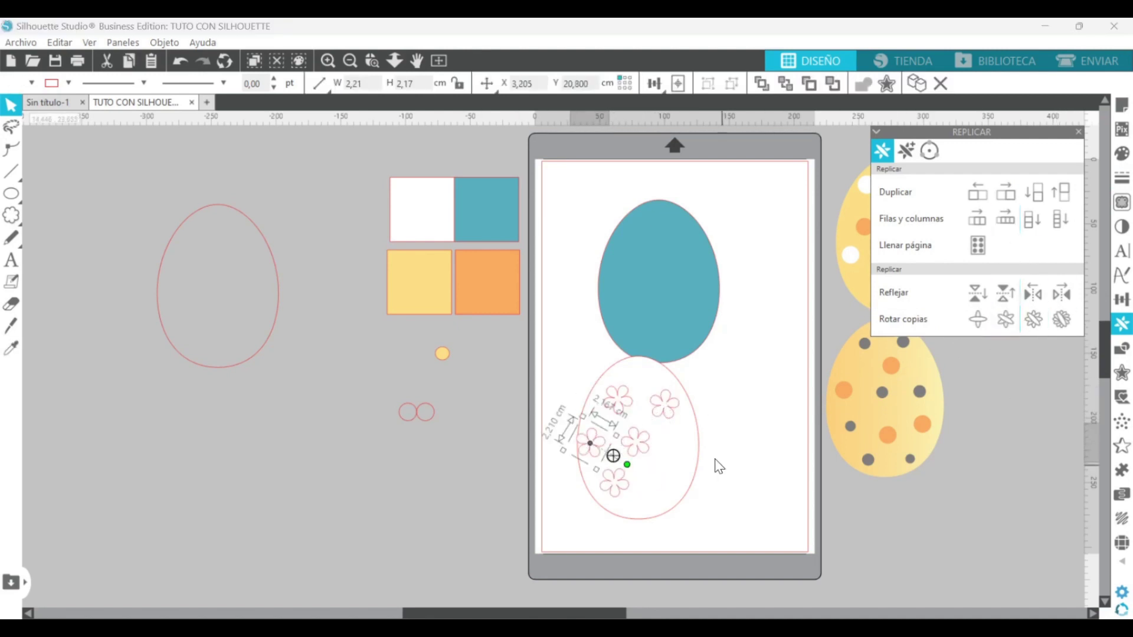
{"action": "left_click_drag", "start_coordinate": [590, 443], "coordinate": [597, 443]}
{"action": "left_click", "coordinate": [620, 489]}
Add more rotated copies of the middle flower to fill the white egg's lower-right area.
{"action": "left_click", "coordinate": [645, 450]}
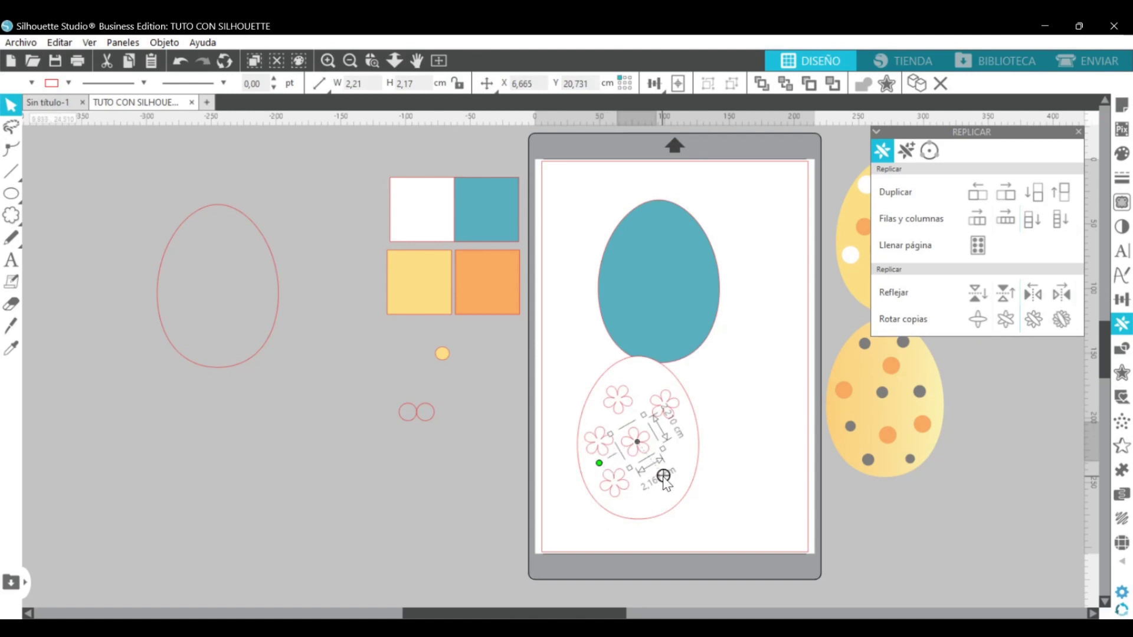
{"action": "left_click", "coordinate": [1006, 321]}
{"action": "left_click", "coordinate": [687, 458]}
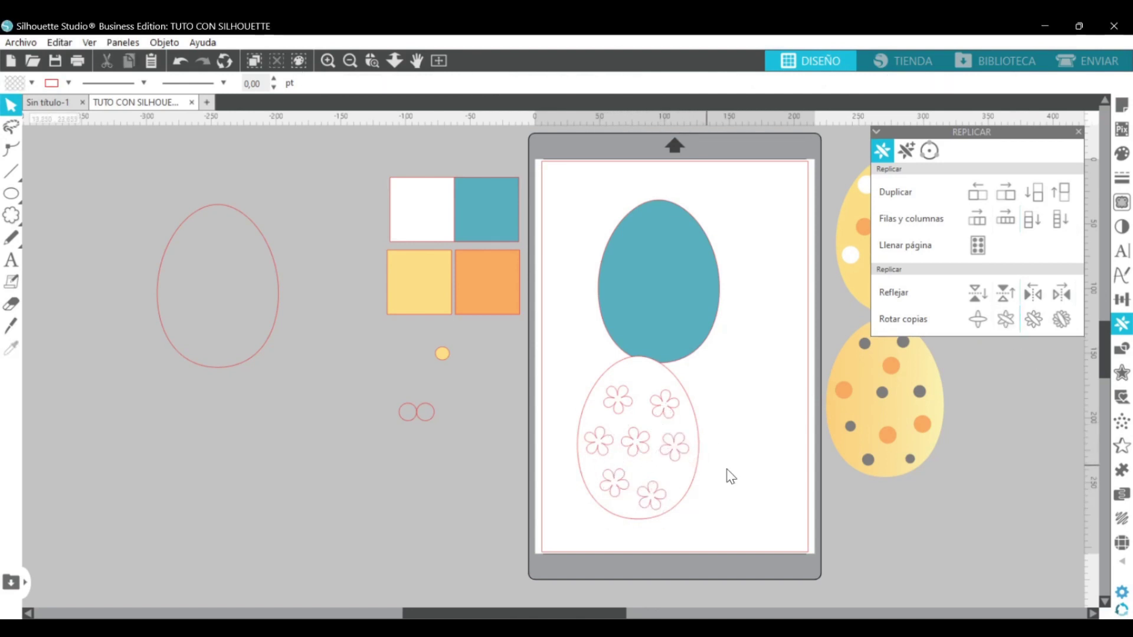
Subtract all the flowers from the white egg and align the cut-out egg over the teal egg.
{"action": "left_click_drag", "start_coordinate": [554, 348], "coordinate": [709, 326]}
{"action": "left_click", "coordinate": [1122, 348]}
{"action": "left_click", "coordinate": [959, 198]}
{"action": "left_click", "coordinate": [715, 343]}
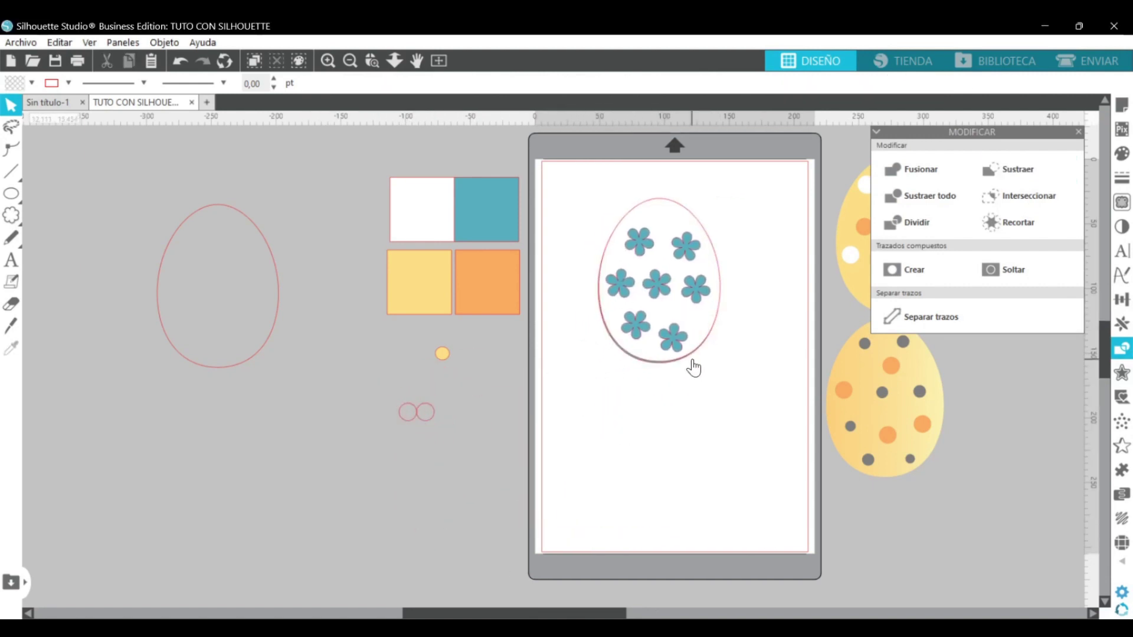
{"action": "left_click", "coordinate": [693, 367]}
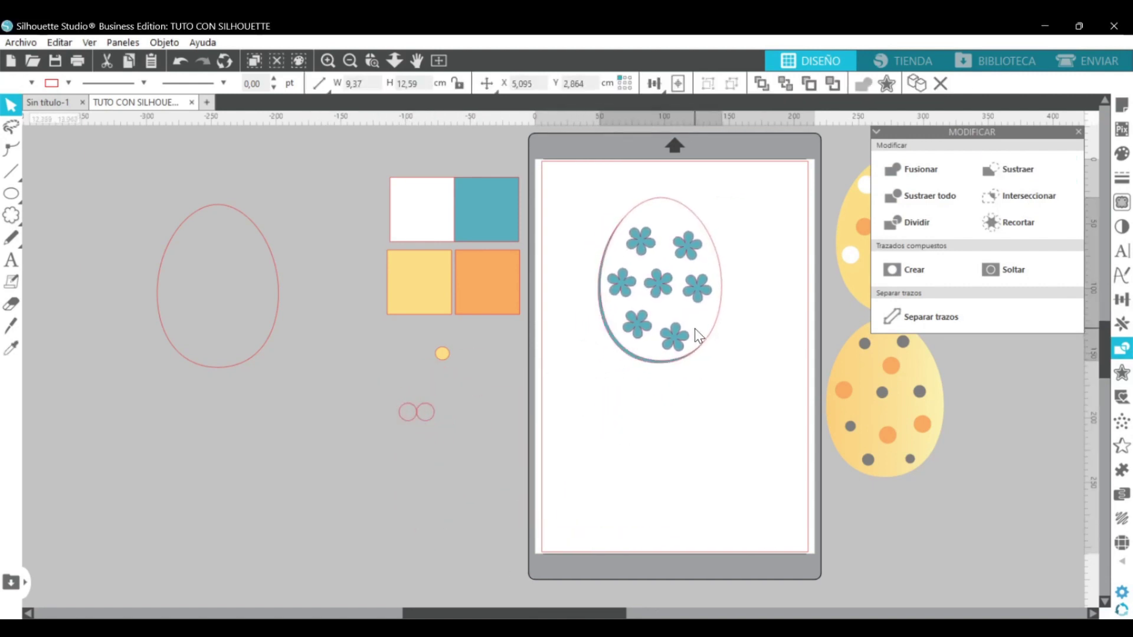
{"action": "left_click", "coordinate": [741, 205]}
Move the yellow circle onto the page beside the egg and replicate it into a horizontal row extending to the right.
{"action": "left_click_drag", "start_coordinate": [442, 353], "coordinate": [580, 213]}
{"action": "left_click", "coordinate": [607, 143]}
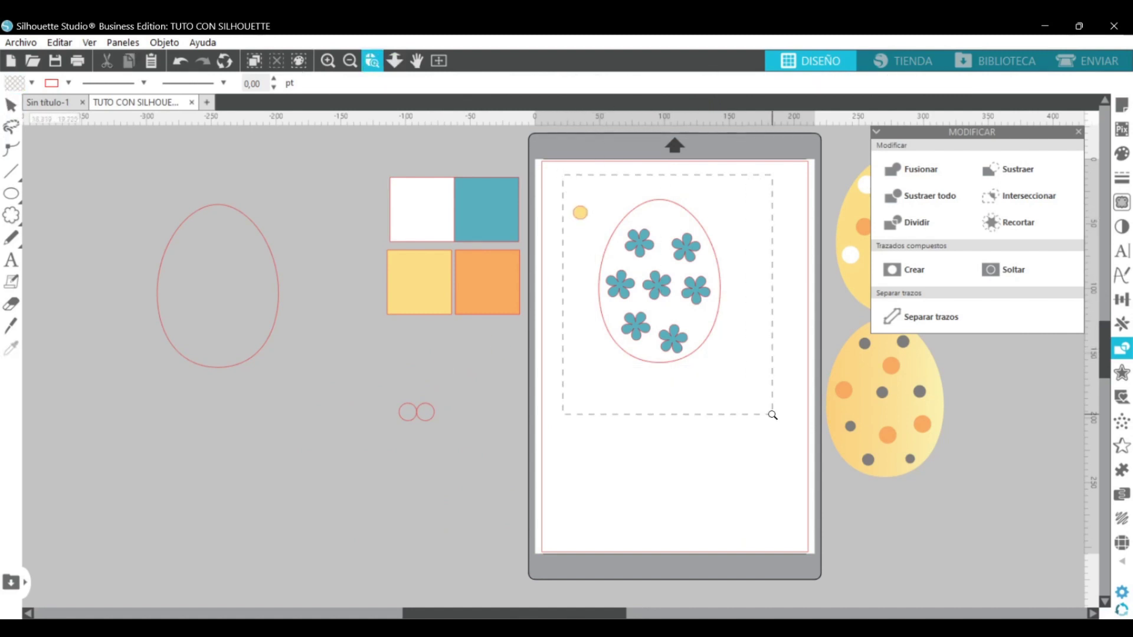
{"action": "left_click_drag", "start_coordinate": [772, 415], "coordinate": [772, 415]}
{"action": "left_click_drag", "start_coordinate": [355, 197], "coordinate": [660, 207]}
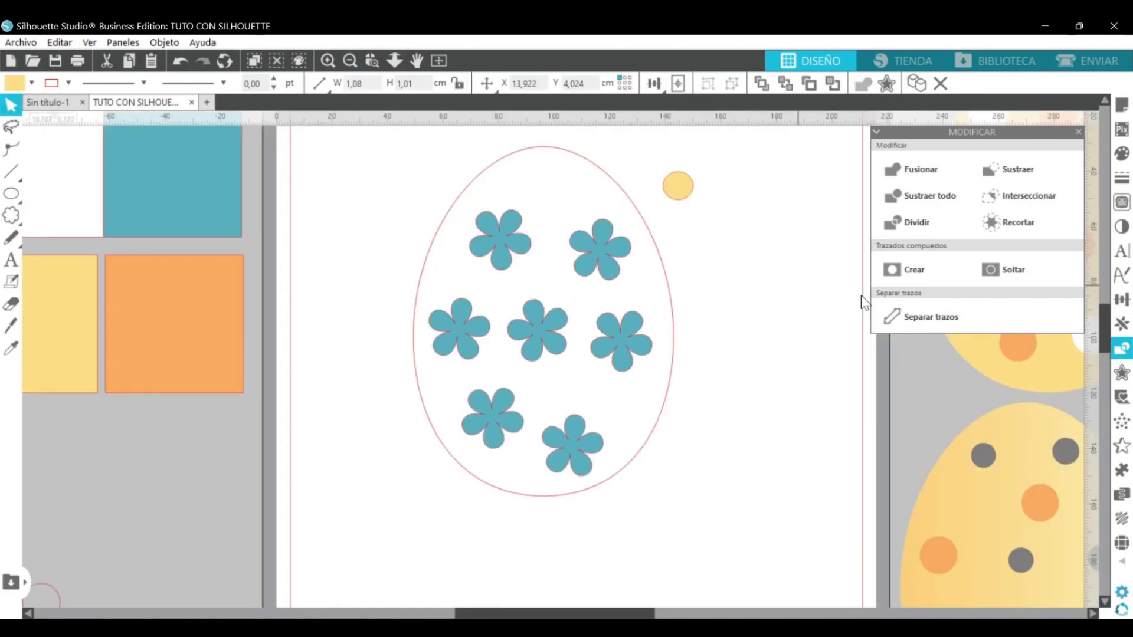
{"action": "left_click", "coordinate": [1123, 323]}
{"action": "left_click", "coordinate": [1011, 225]}
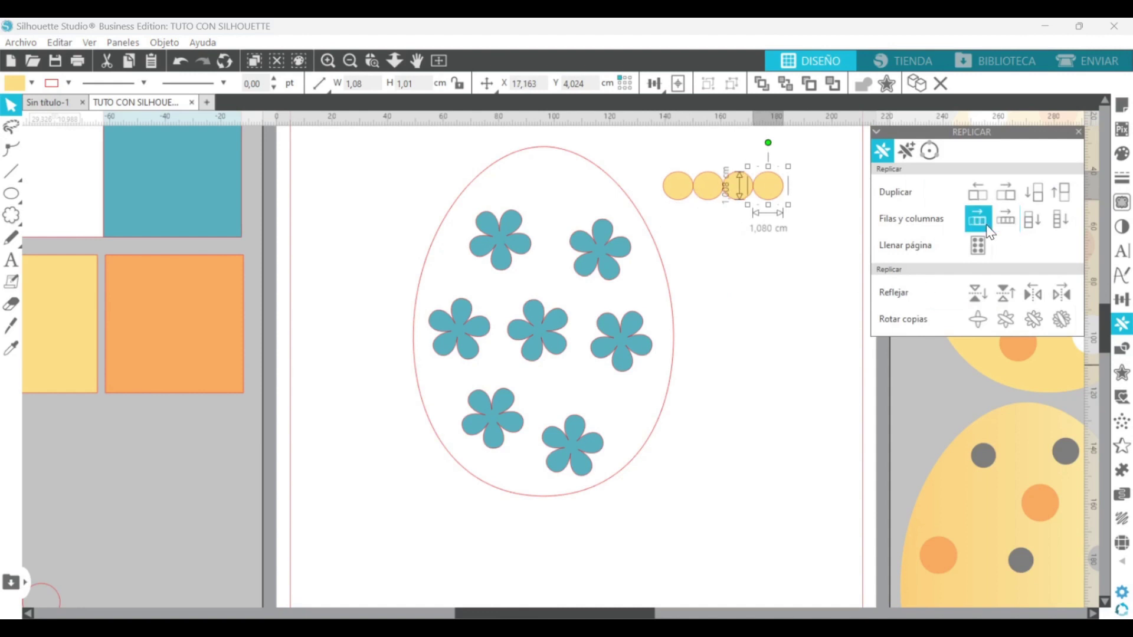
{"action": "left_click", "coordinate": [985, 226]}
Place the yellow circles on the centres of the teal flower cut-outs.
{"action": "left_click_drag", "start_coordinate": [834, 192], "coordinate": [606, 254]}
{"action": "left_click_drag", "start_coordinate": [796, 190], "coordinate": [503, 242]}
{"action": "left_click_drag", "start_coordinate": [743, 193], "coordinate": [462, 337]}
{"action": "left_click_drag", "start_coordinate": [768, 188], "coordinate": [494, 420]}
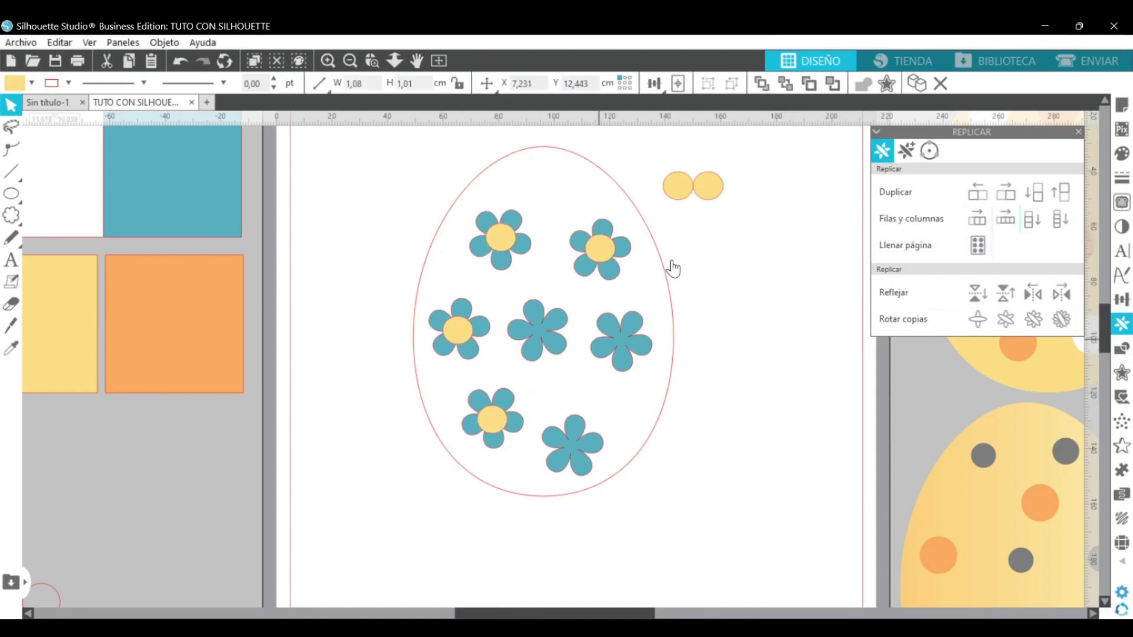
{"action": "left_click_drag", "start_coordinate": [680, 187], "coordinate": [572, 445]}
Fine-tune the positions of the yellow circles so each one sits centred on its flower.
{"action": "key", "text": "ctrl+a"}
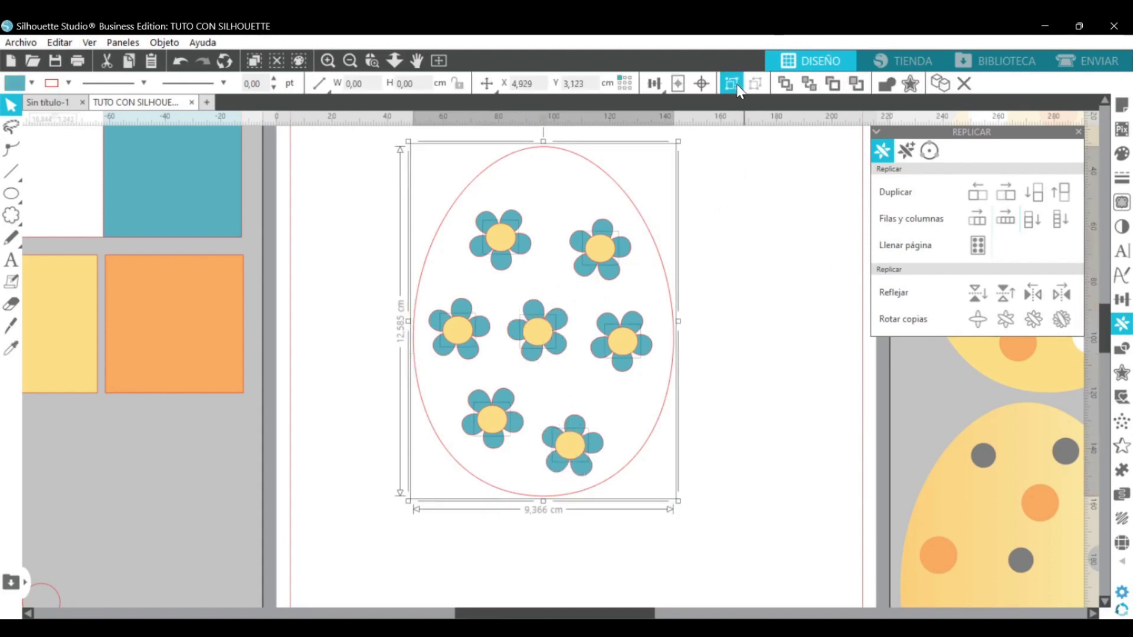
{"action": "left_click", "coordinate": [739, 329]}
{"action": "left_click", "coordinate": [506, 243]}
{"action": "left_click", "coordinate": [604, 255]}
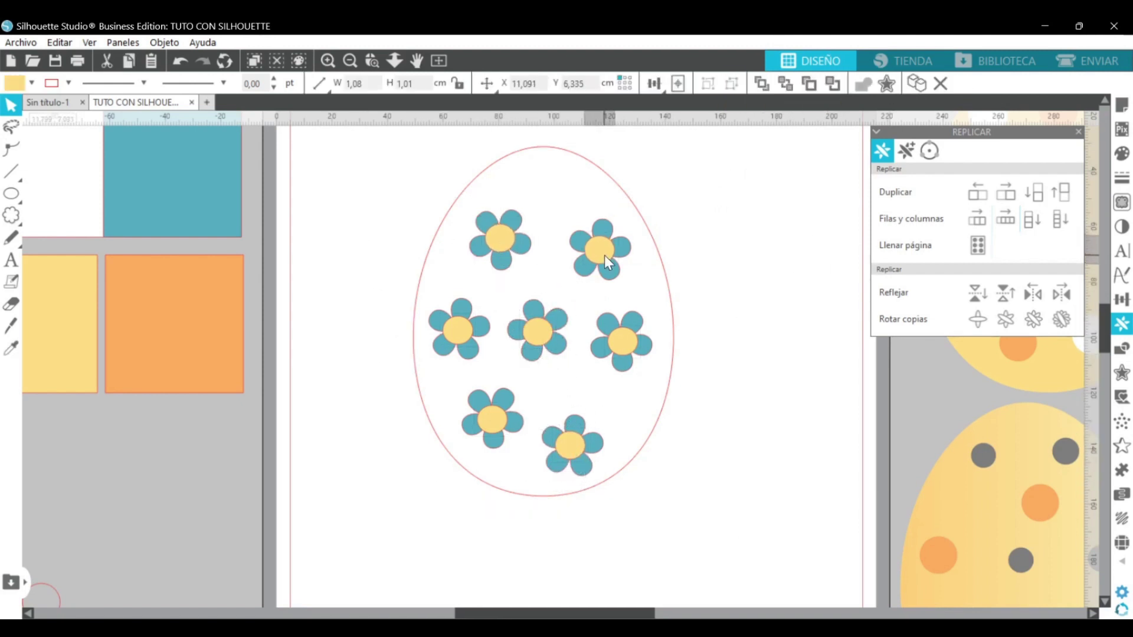
{"action": "left_click", "coordinate": [622, 344]}
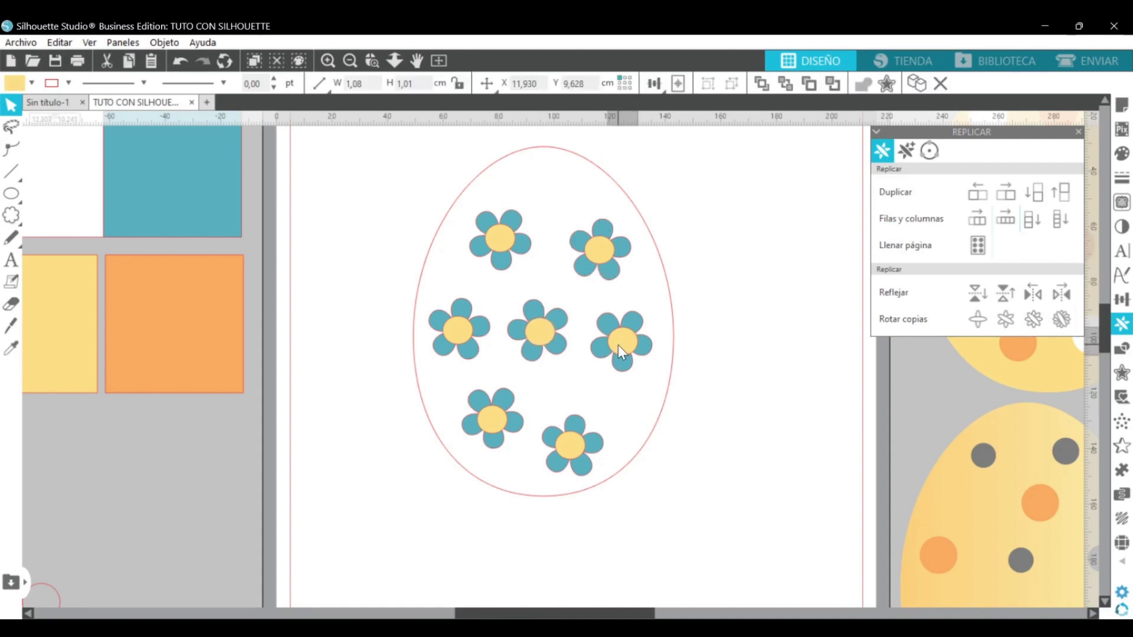
{"action": "left_click", "coordinate": [472, 344]}
{"action": "left_click", "coordinate": [500, 415]}
{"action": "left_click", "coordinate": [579, 452]}
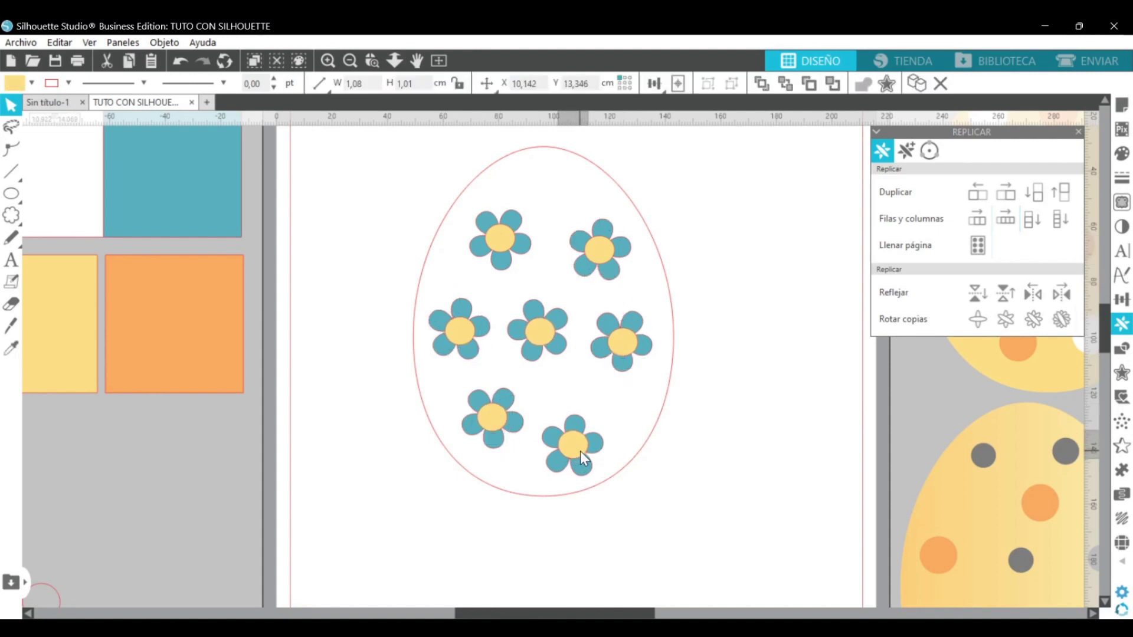
Remove the line colour from the whole flower-decorated egg.
{"action": "left_click", "coordinate": [623, 461]}
{"action": "left_click", "coordinate": [1122, 177]}
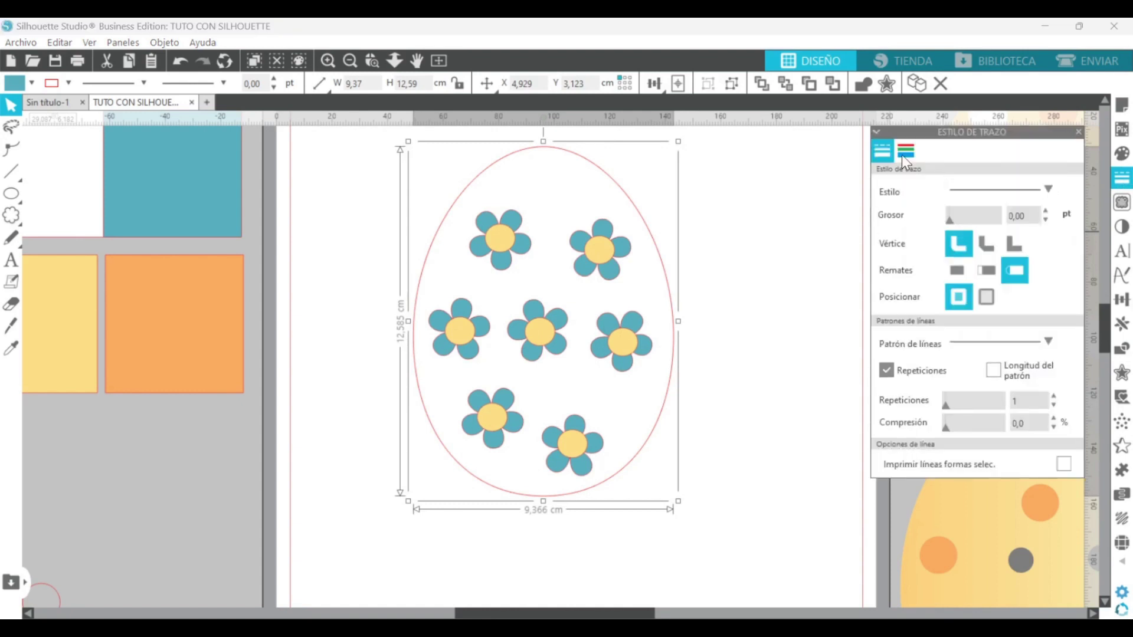
{"action": "left_click", "coordinate": [905, 151]}
{"action": "left_click", "coordinate": [881, 185]}
{"action": "left_click", "coordinate": [708, 395]}
Move the finished flower egg off the page beside the white square and shift the reusable egg outline farther away from it.
{"action": "left_click", "coordinate": [350, 60]}
{"action": "left_click", "coordinate": [350, 60]}
{"action": "mouse_move", "coordinate": [582, 372]}
{"action": "left_mouse_down"}
{"action": "mouse_move", "coordinate": [542, 479]}
{"action": "mouse_move", "coordinate": [242, 308]}
{"action": "left_mouse_up"}
{"action": "left_click", "coordinate": [233, 415]}
{"action": "left_click_drag", "start_coordinate": [157, 415], "coordinate": [97, 469]}
Place a copy of the egg outline on the page and fill it with the teal sampled from the teal square.
{"action": "left_click", "coordinate": [918, 85]}
{"action": "left_click", "coordinate": [583, 401]}
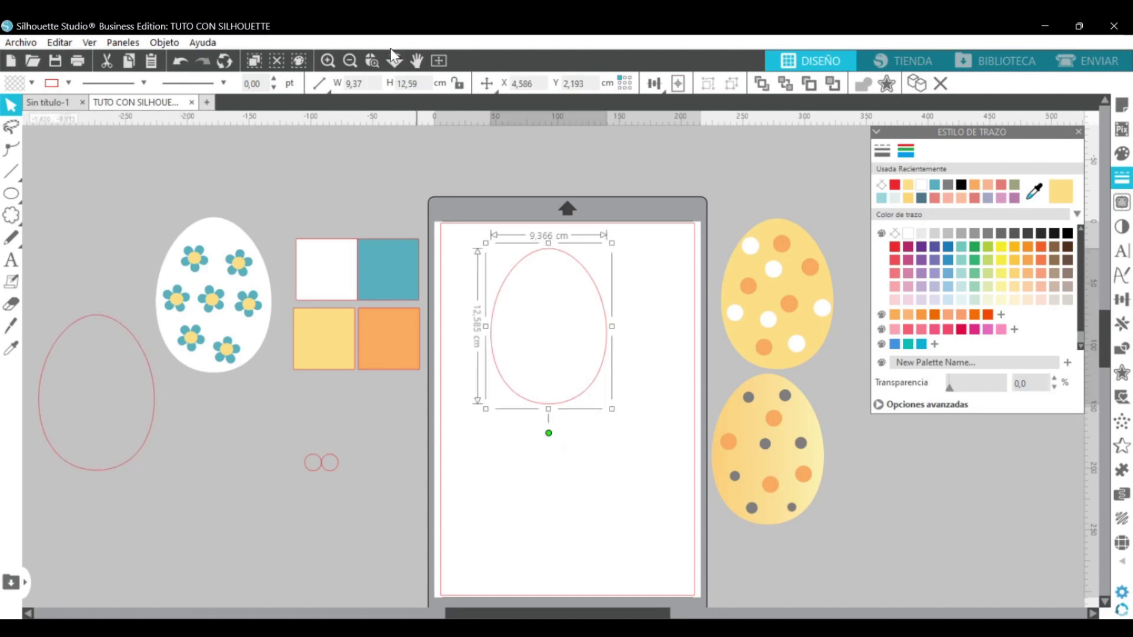
{"action": "left_click", "coordinate": [1122, 153]}
{"action": "left_click", "coordinate": [1034, 191]}
{"action": "left_click", "coordinate": [401, 270]}
{"action": "left_click", "coordinate": [597, 458]}
Draw a five-pointed star about 5.16 by 4.99 cm beside the teal egg and narrow its arms into thin points.
{"action": "left_click", "coordinate": [11, 215]}
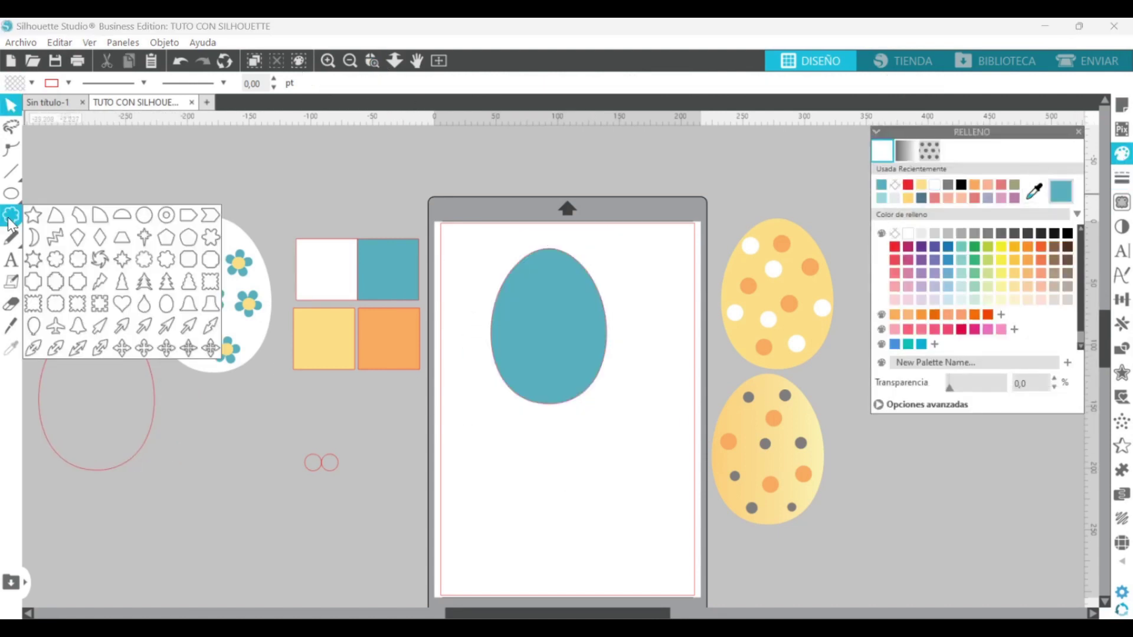
{"action": "left_click", "coordinate": [33, 215]}
{"action": "left_click_drag", "start_coordinate": [633, 290], "coordinate": [652, 318]}
{"action": "left_click", "coordinate": [372, 61]}
{"action": "left_click_drag", "start_coordinate": [452, 245], "coordinate": [817, 484]}
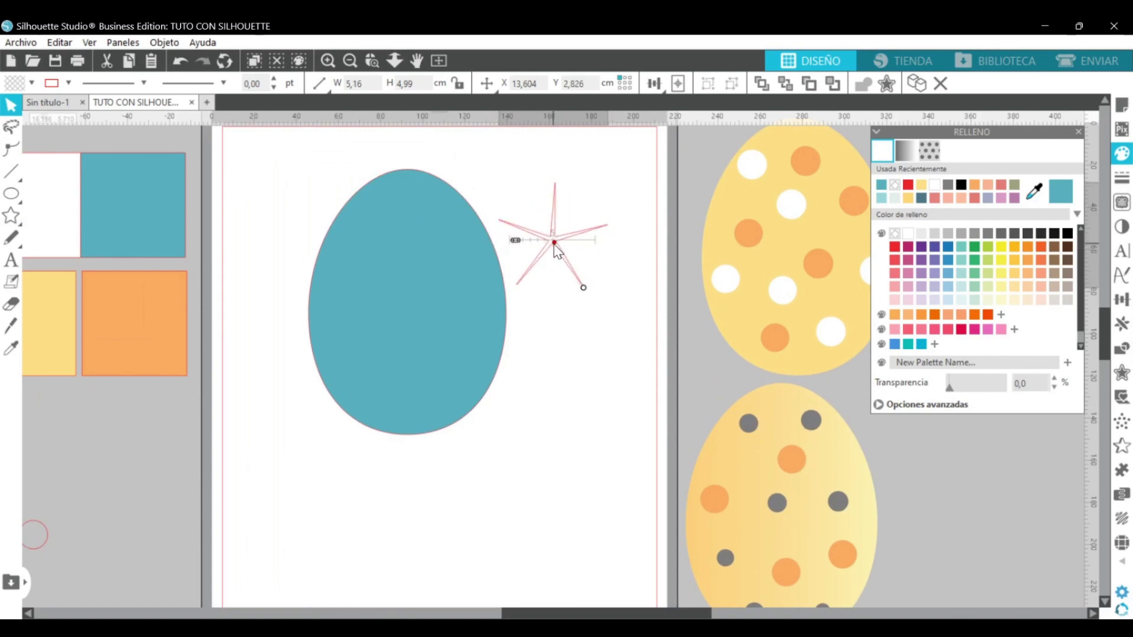
{"action": "mouse_move", "coordinate": [515, 240]}
{"action": "left_mouse_down"}
{"action": "mouse_move", "coordinate": [561, 242]}
{"action": "mouse_move", "coordinate": [513, 240]}
{"action": "left_mouse_up"}
Convert the star to a path, fill it white and shrink it to about 1.76 by 1.70 cm near the teal egg's top.
{"action": "right_click", "coordinate": [567, 373]}
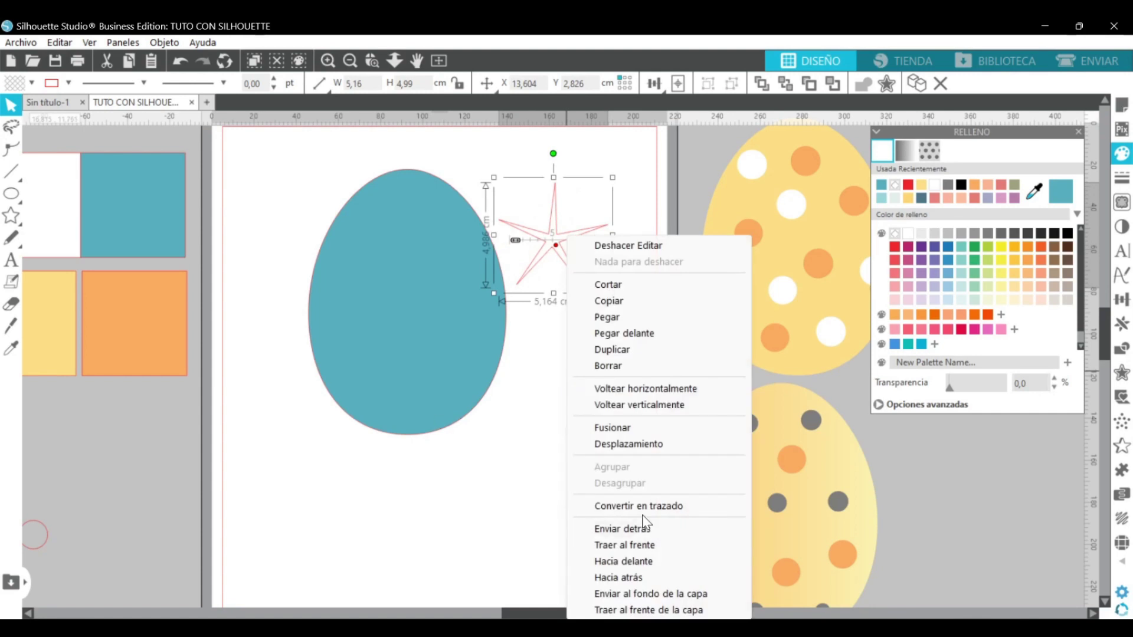
{"action": "left_click", "coordinate": [642, 507]}
{"action": "left_click_drag", "start_coordinate": [613, 294], "coordinate": [380, 248]}
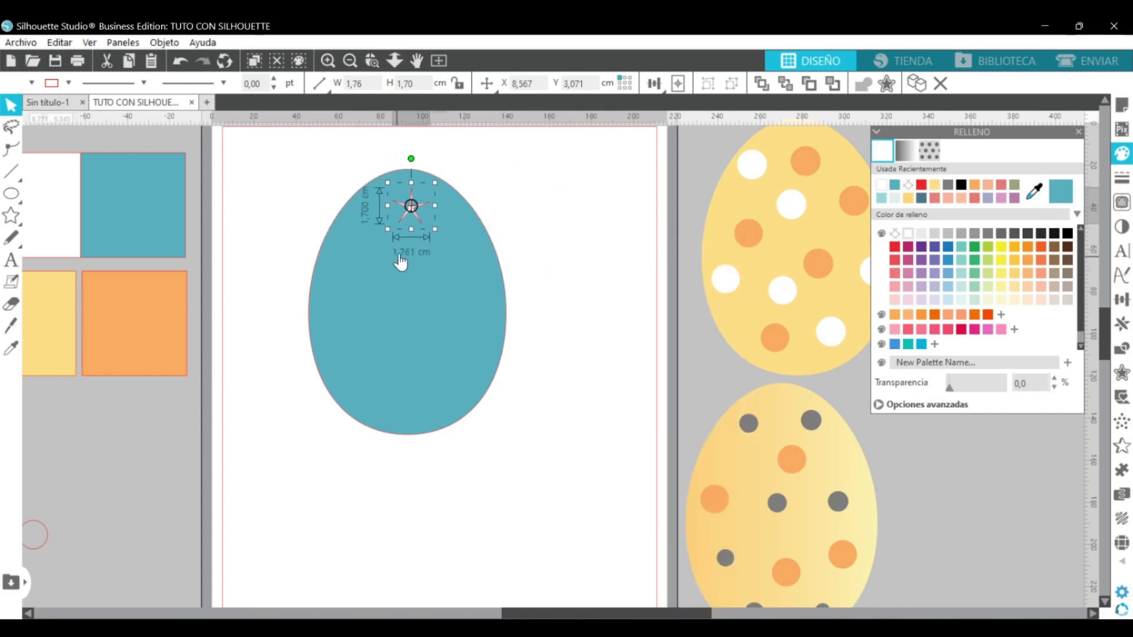
Replicate the small star twice with rotated copies to get five stars on the egg.
{"action": "left_click", "coordinate": [1122, 324]}
{"action": "left_click", "coordinate": [1005, 320]}
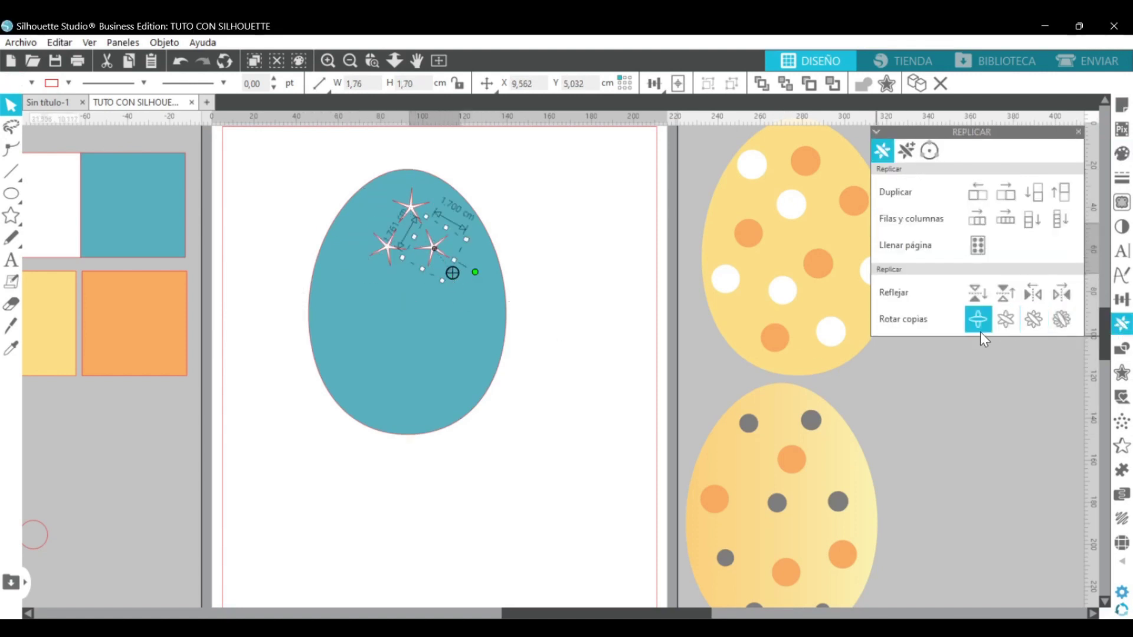
{"action": "left_click", "coordinate": [1005, 319]}
{"action": "left_click", "coordinate": [511, 296]}
Spread the five stars across the upper half of the teal egg.
{"action": "left_click_drag", "start_coordinate": [483, 270], "coordinate": [475, 270]}
{"action": "left_click_drag", "start_coordinate": [433, 246], "coordinate": [447, 231]}
{"action": "left_click_drag", "start_coordinate": [403, 209], "coordinate": [406, 200]}
{"action": "left_click", "coordinate": [180, 61]}
{"action": "left_click_drag", "start_coordinate": [389, 248], "coordinate": [360, 236]}
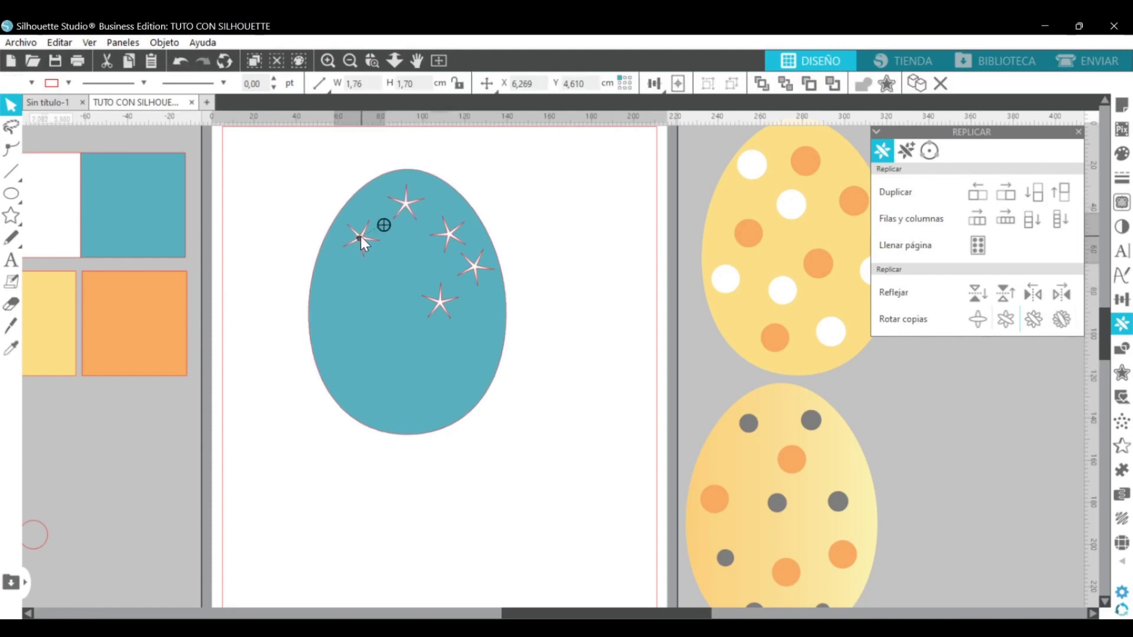
Add four more rotated star copies and distribute them over the egg's centre and left side.
{"action": "left_click", "coordinate": [447, 317]}
{"action": "left_click_drag", "start_coordinate": [409, 273], "coordinate": [411, 232]}
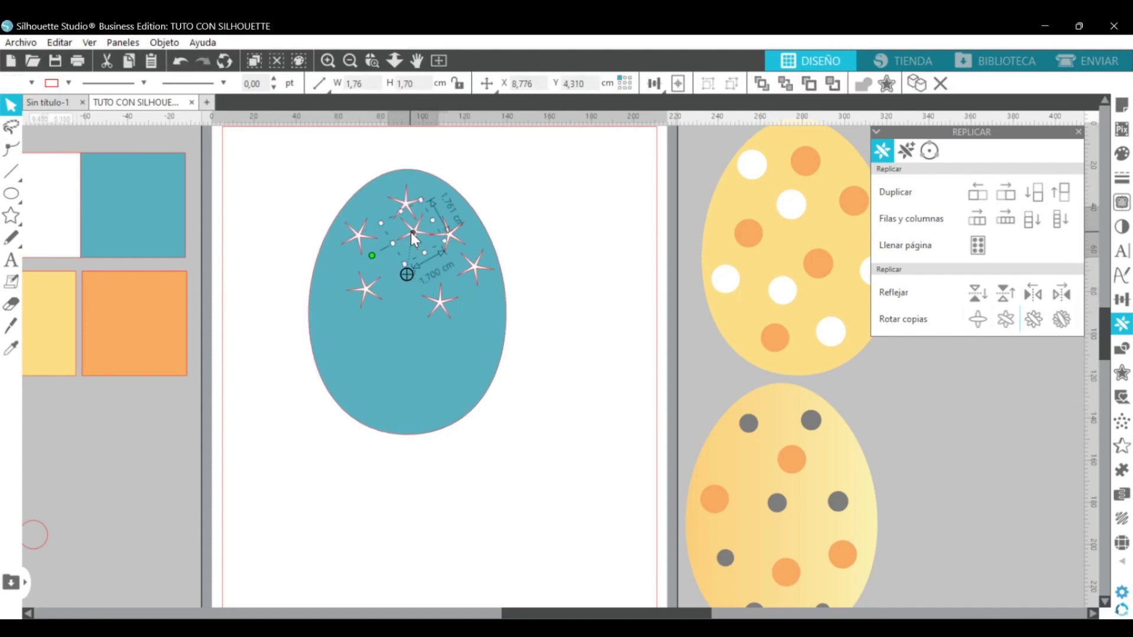
{"action": "left_click", "coordinate": [362, 293]}
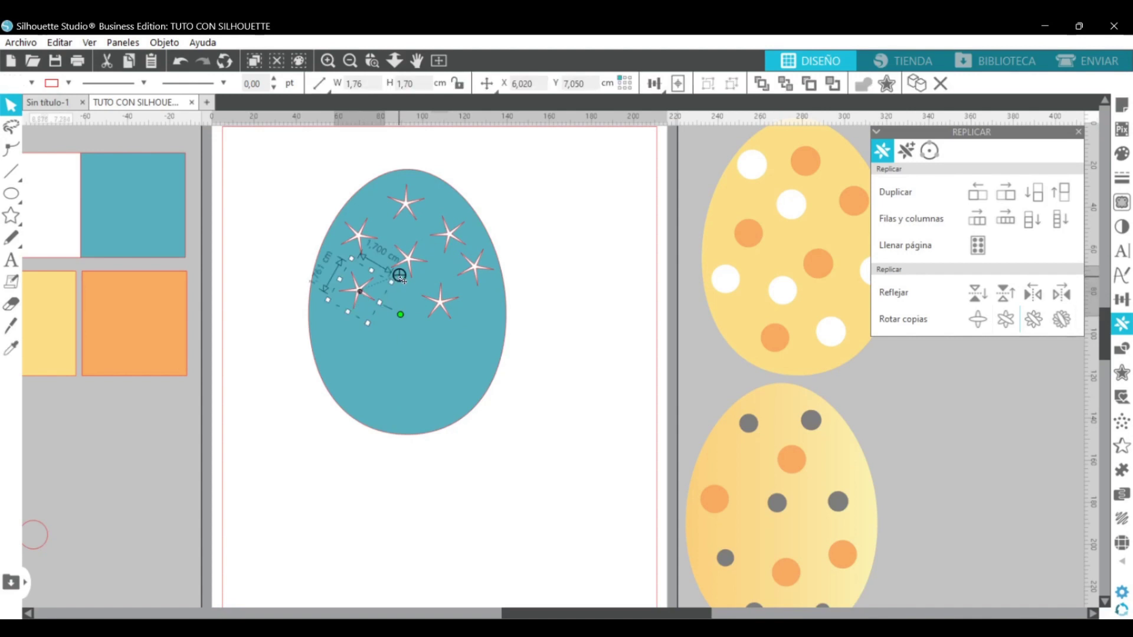
{"action": "left_click", "coordinate": [1008, 319]}
{"action": "left_click_drag", "start_coordinate": [391, 349], "coordinate": [402, 335]}
{"action": "left_click_drag", "start_coordinate": [321, 345], "coordinate": [334, 356]}
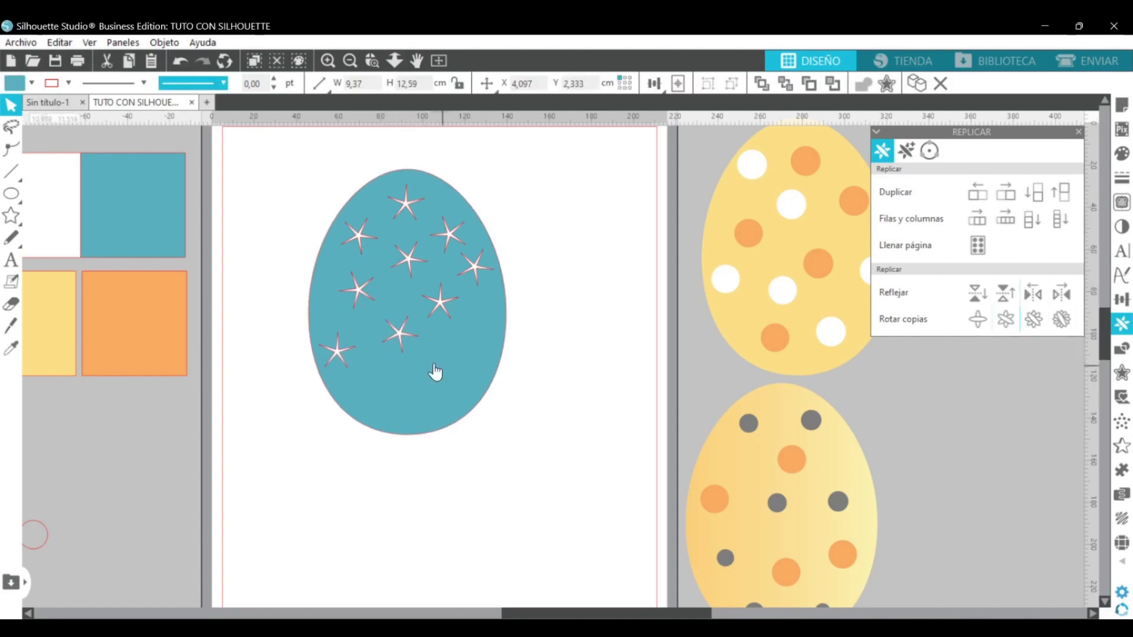
Make four further rotated star copies to decorate the lower part and right side of the teal egg.
{"action": "left_click", "coordinate": [400, 334]}
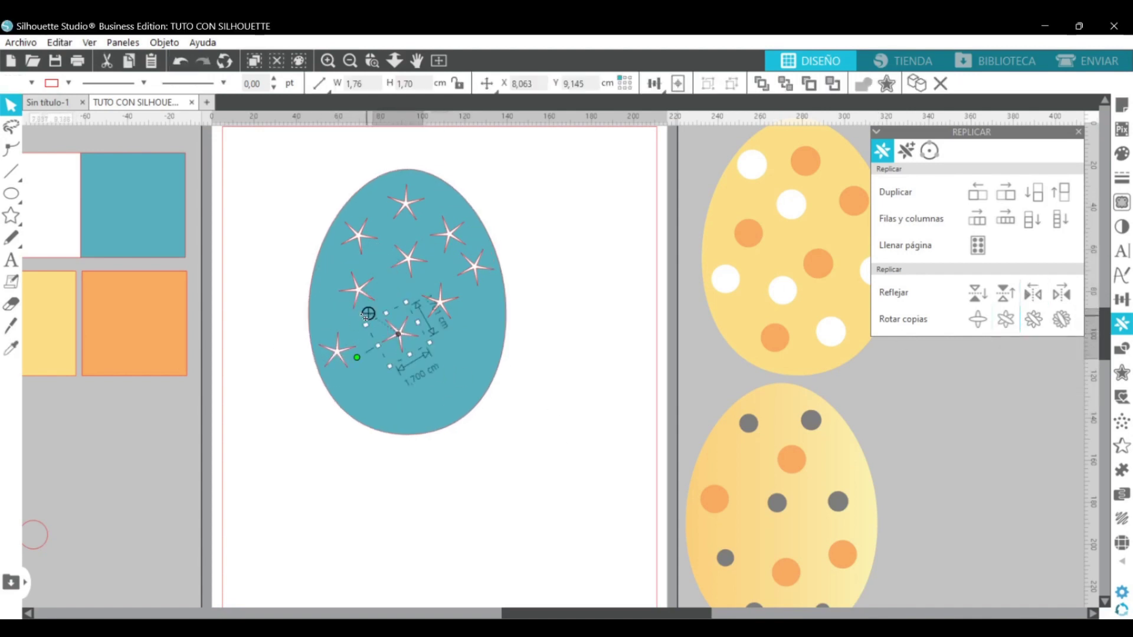
{"action": "left_click", "coordinate": [1006, 319]}
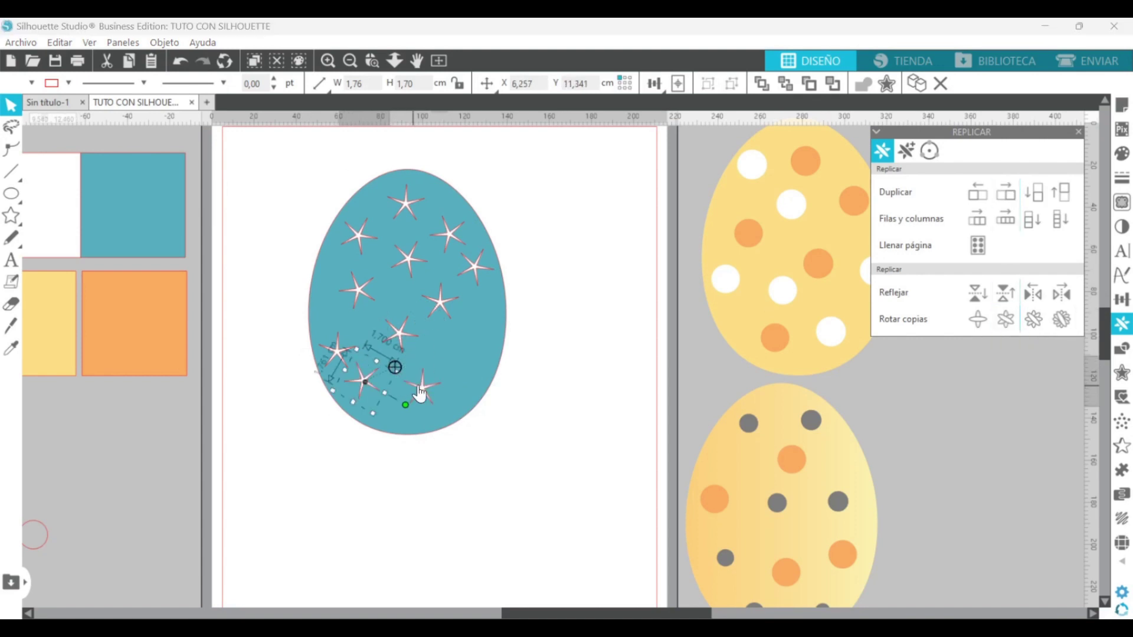
{"action": "left_click", "coordinate": [441, 314]}
{"action": "left_click", "coordinate": [1006, 318]}
{"action": "left_click", "coordinate": [576, 333]}
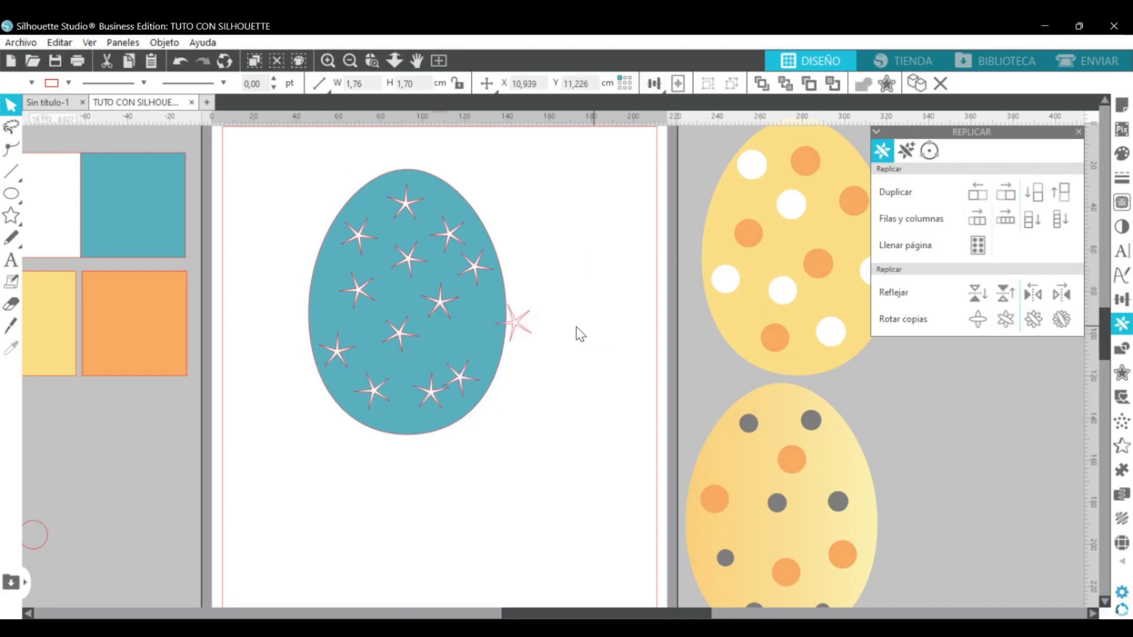
Reposition the stars along the egg's right and left sides so they are evenly spaced inside it.
{"action": "left_click_drag", "start_coordinate": [517, 325], "coordinate": [481, 312]}
{"action": "left_click_drag", "start_coordinate": [460, 379], "coordinate": [465, 359]}
{"action": "left_click", "coordinate": [358, 299]}
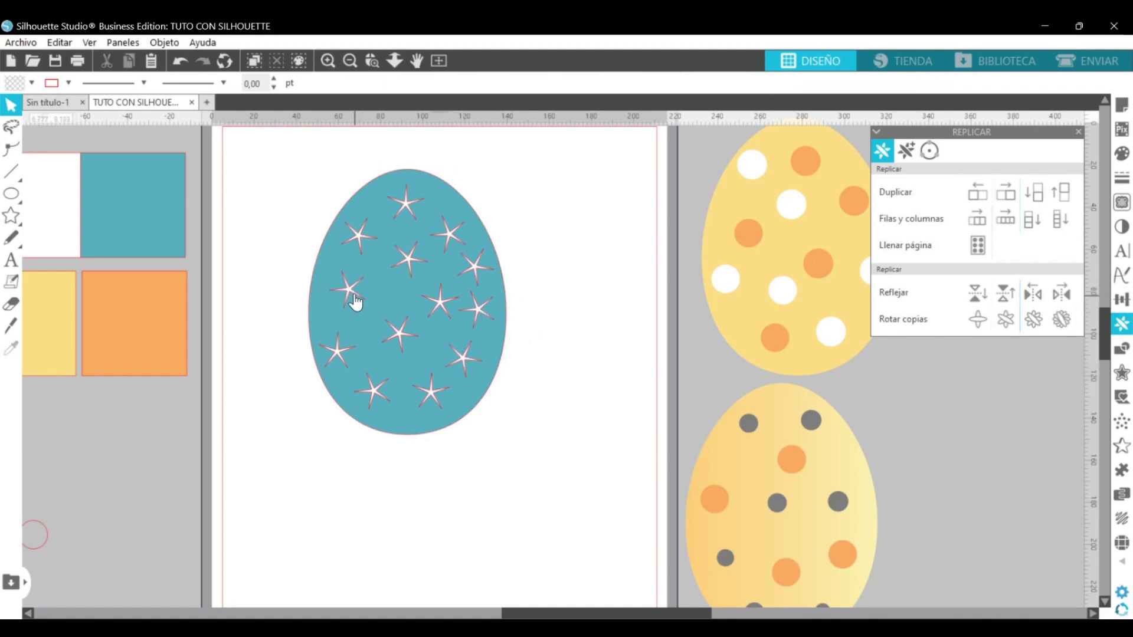
{"action": "left_click", "coordinate": [442, 303]}
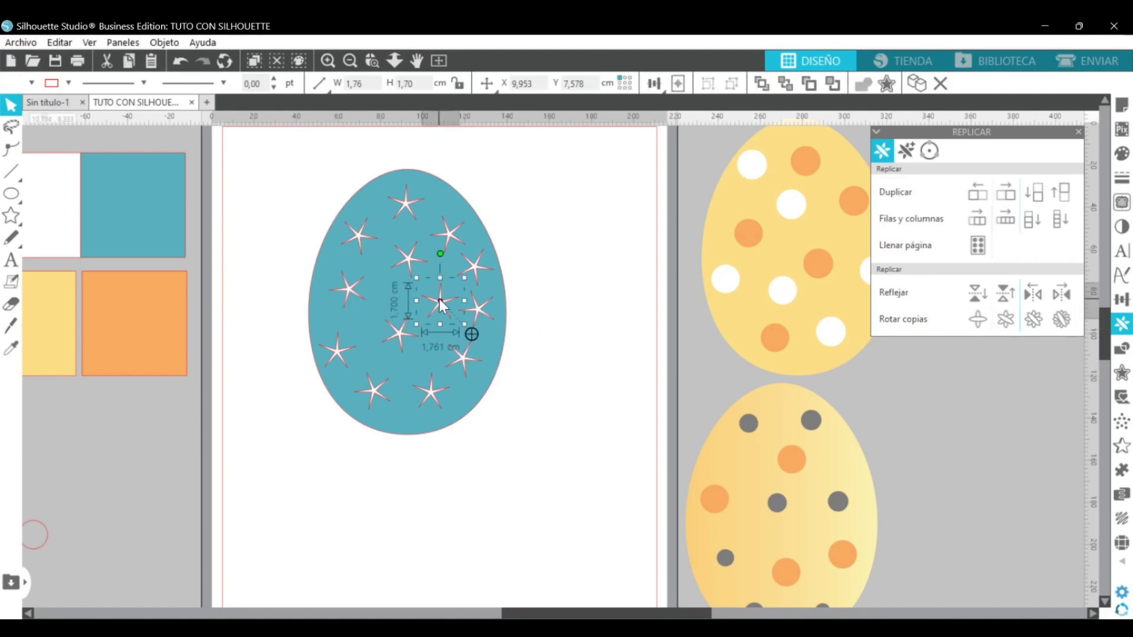
{"action": "left_click", "coordinate": [517, 353]}
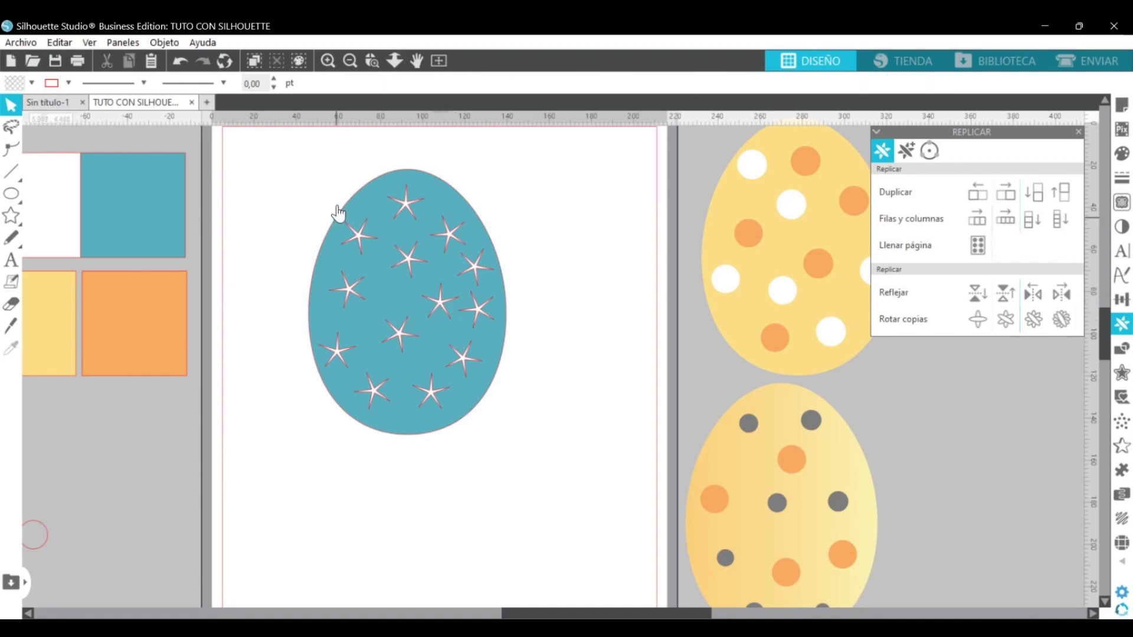
Group the teal egg with all its stars and remove their line colour.
{"action": "left_click_drag", "start_coordinate": [291, 153], "coordinate": [525, 447]}
{"action": "left_click", "coordinate": [712, 83]}
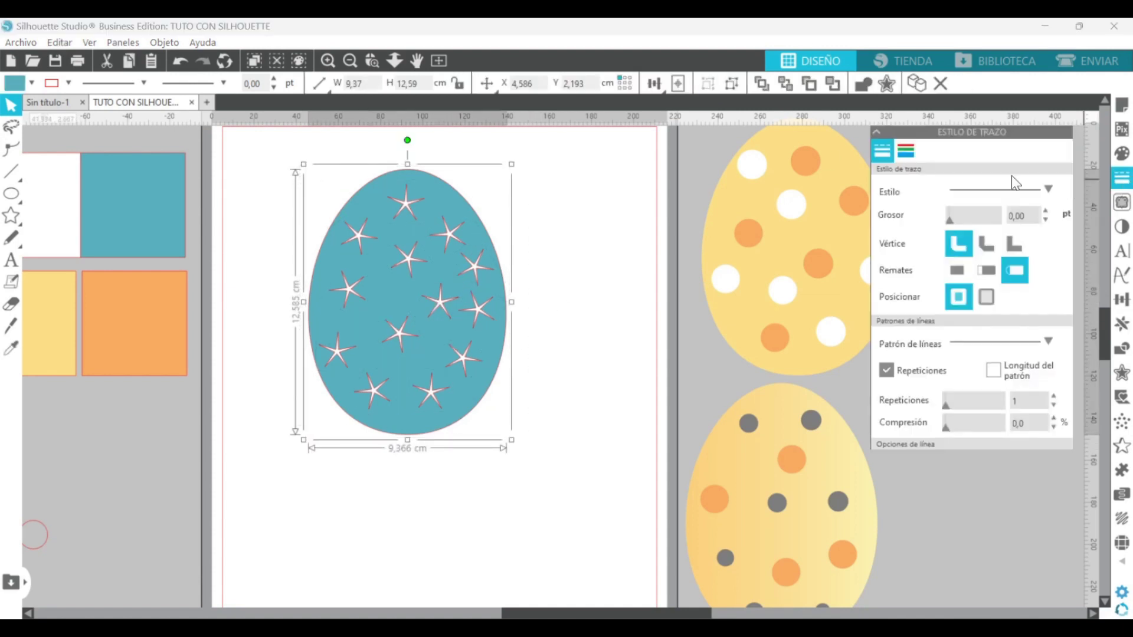
{"action": "left_click", "coordinate": [906, 151]}
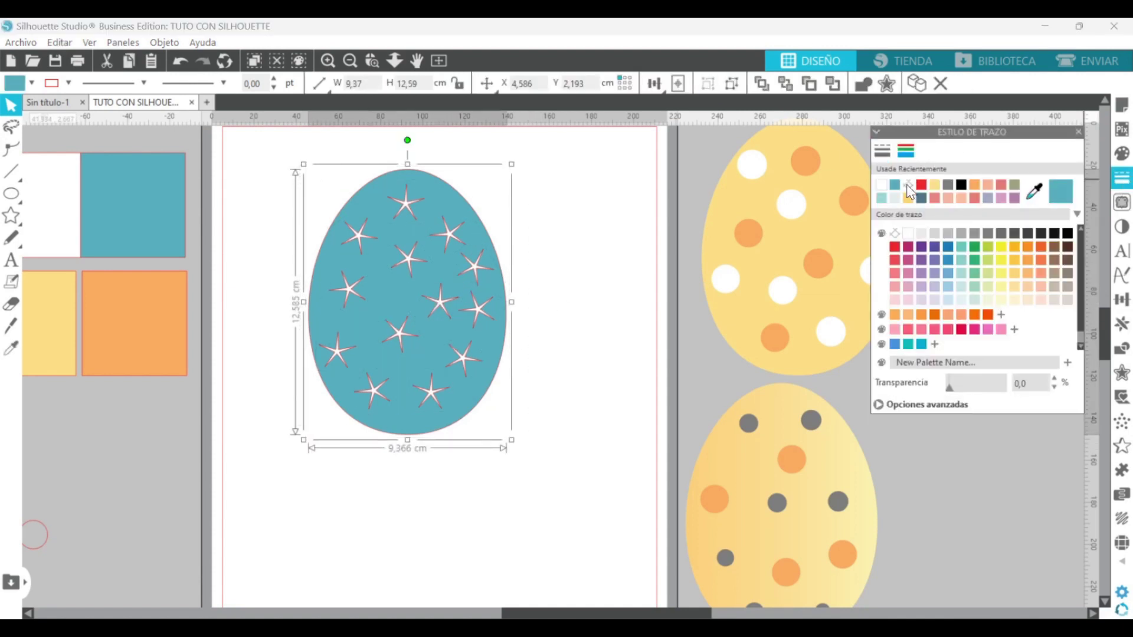
{"action": "left_click", "coordinate": [894, 185]}
{"action": "left_click", "coordinate": [638, 302]}
Move the starred egg lower on the page and place the flower egg beside it.
{"action": "left_click", "coordinate": [350, 61]}
{"action": "left_click_drag", "start_coordinate": [437, 360], "coordinate": [405, 429]}
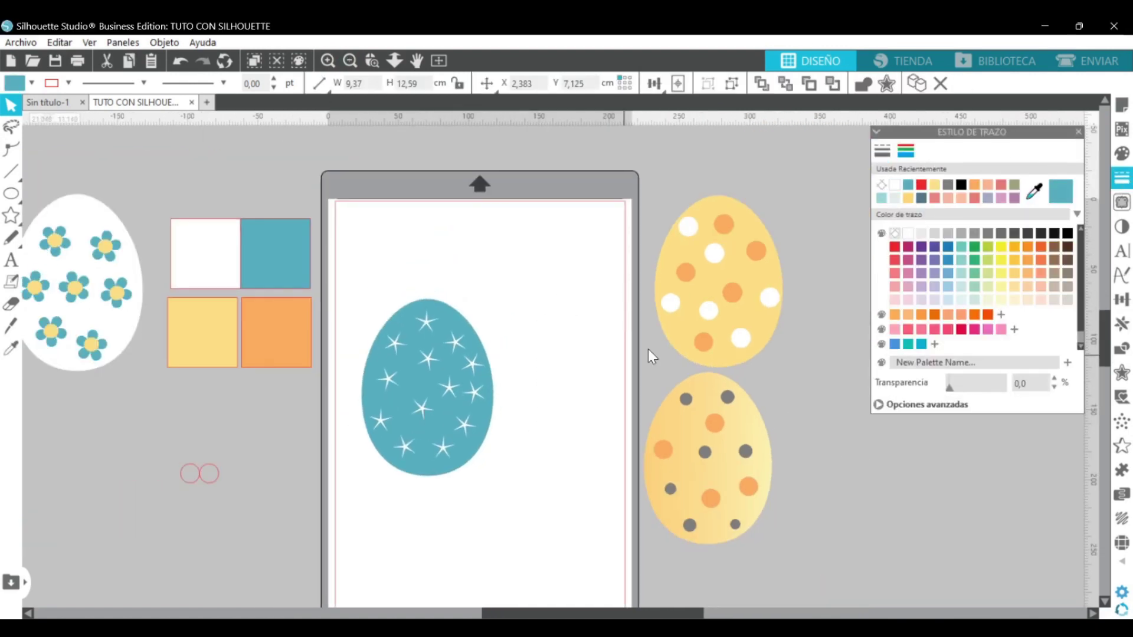
{"action": "left_click", "coordinate": [649, 352]}
{"action": "left_click", "coordinate": [350, 61]}
{"action": "left_click_drag", "start_coordinate": [239, 296], "coordinate": [558, 362]}
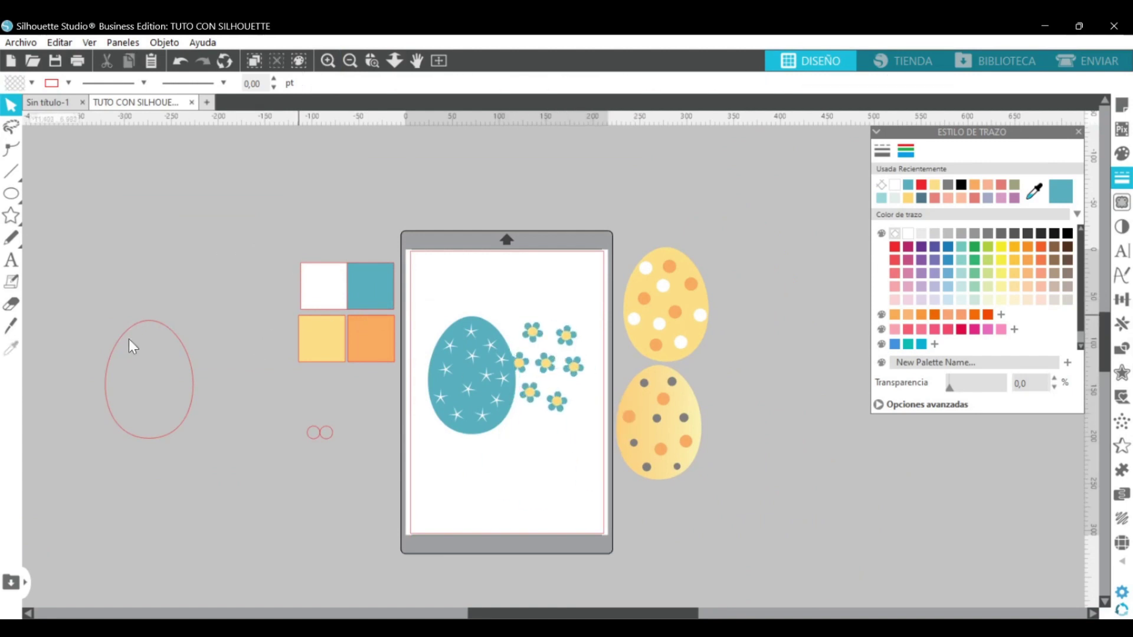
Bring both yellow dotted eggs below the other two on the page and scale the eggs down, the gradient one to about 5.37 by 7.21 cm.
{"action": "left_click_drag", "start_coordinate": [190, 358], "coordinate": [262, 283]}
{"action": "left_click_drag", "start_coordinate": [416, 286], "coordinate": [528, 383]}
{"action": "left_click_drag", "start_coordinate": [616, 490], "coordinate": [670, 331]}
{"action": "left_click_drag", "start_coordinate": [657, 395], "coordinate": [472, 401]}
{"action": "left_click_drag", "start_coordinate": [429, 304], "coordinate": [653, 494]}
{"action": "left_click", "coordinate": [554, 405]}
{"action": "left_click_drag", "start_coordinate": [448, 380], "coordinate": [538, 503]}
{"action": "left_click_drag", "start_coordinate": [419, 462], "coordinate": [423, 448]}
Tilt the gradient egg to the left and the plain yellow dotted egg slightly to the right.
{"action": "left_click", "coordinate": [409, 356]}
{"action": "left_click", "coordinate": [409, 384]}
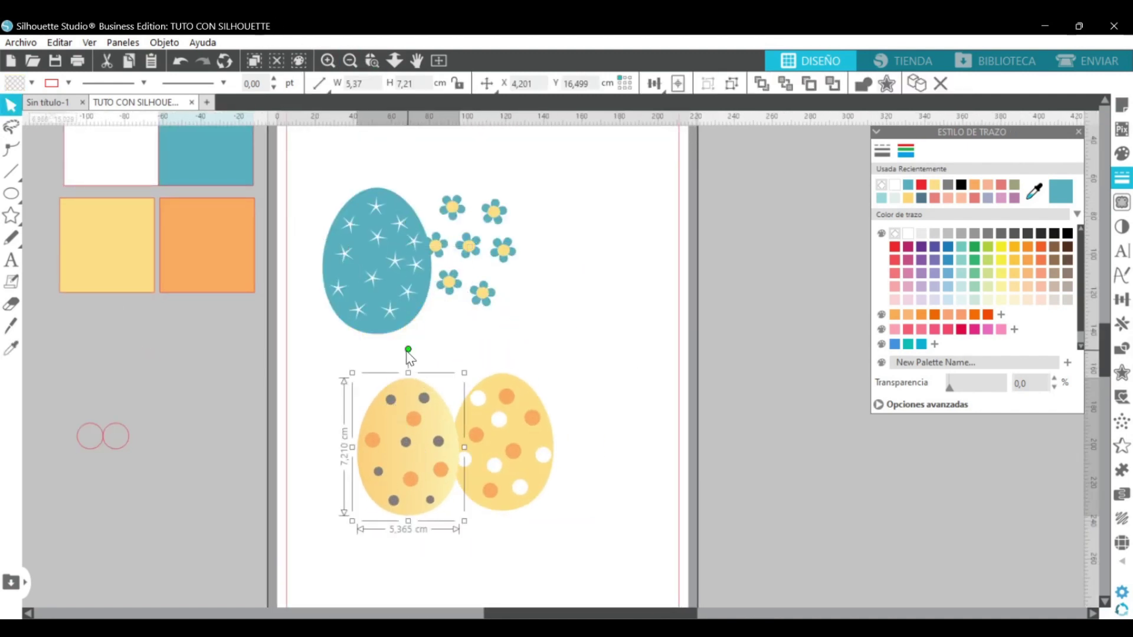
{"action": "left_click_drag", "start_coordinate": [408, 350], "coordinate": [379, 355]}
{"action": "left_click", "coordinate": [496, 386]}
{"action": "left_click_drag", "start_coordinate": [502, 346], "coordinate": [511, 350]}
Scale the flower egg down slightly and place it centred in front of the two yellow eggs.
{"action": "left_click", "coordinate": [494, 214]}
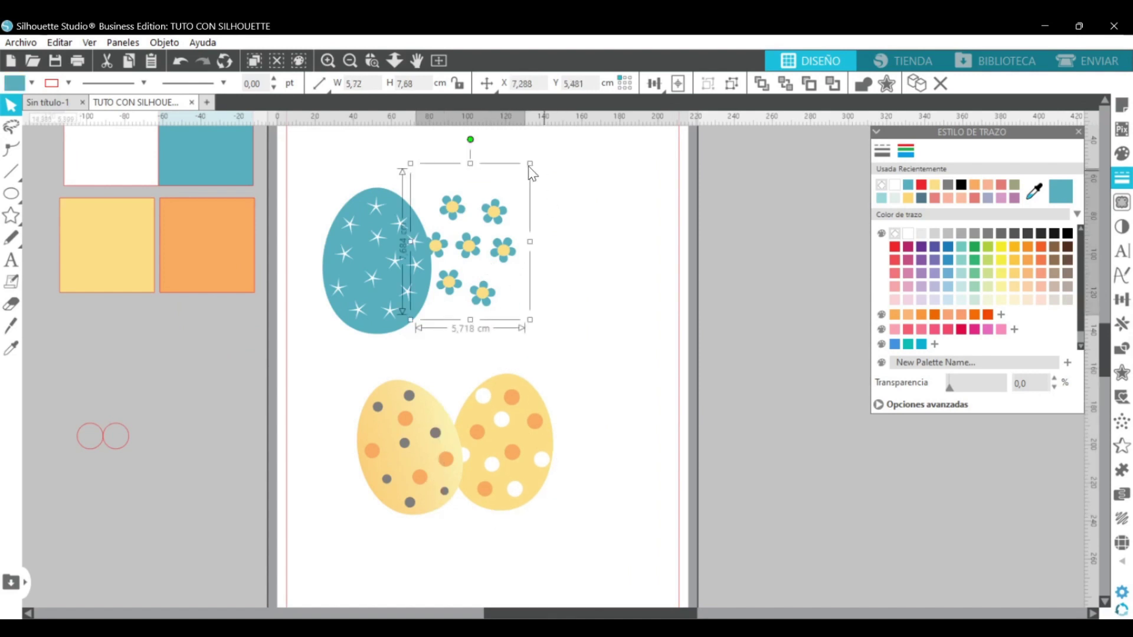
{"action": "left_click_drag", "start_coordinate": [528, 163], "coordinate": [520, 173]}
{"action": "left_click_drag", "start_coordinate": [473, 233], "coordinate": [461, 432]}
Place the starred egg at the centre of the cluster, send it to the back and lower it behind the flower egg.
{"action": "left_click_drag", "start_coordinate": [393, 251], "coordinate": [470, 390]}
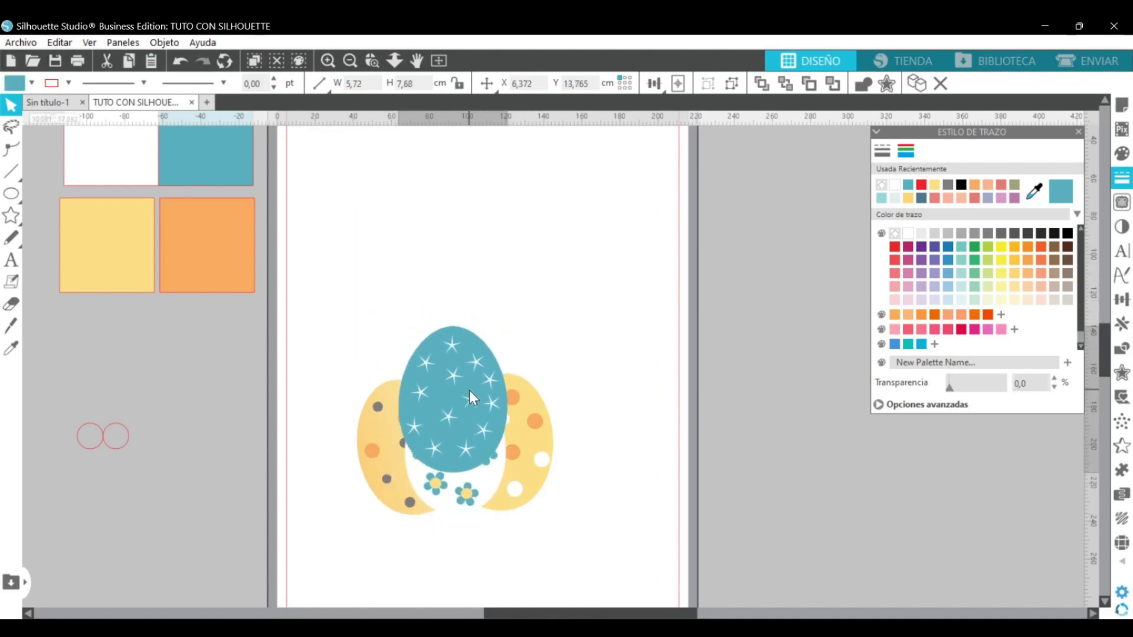
{"action": "left_click", "coordinate": [834, 85]}
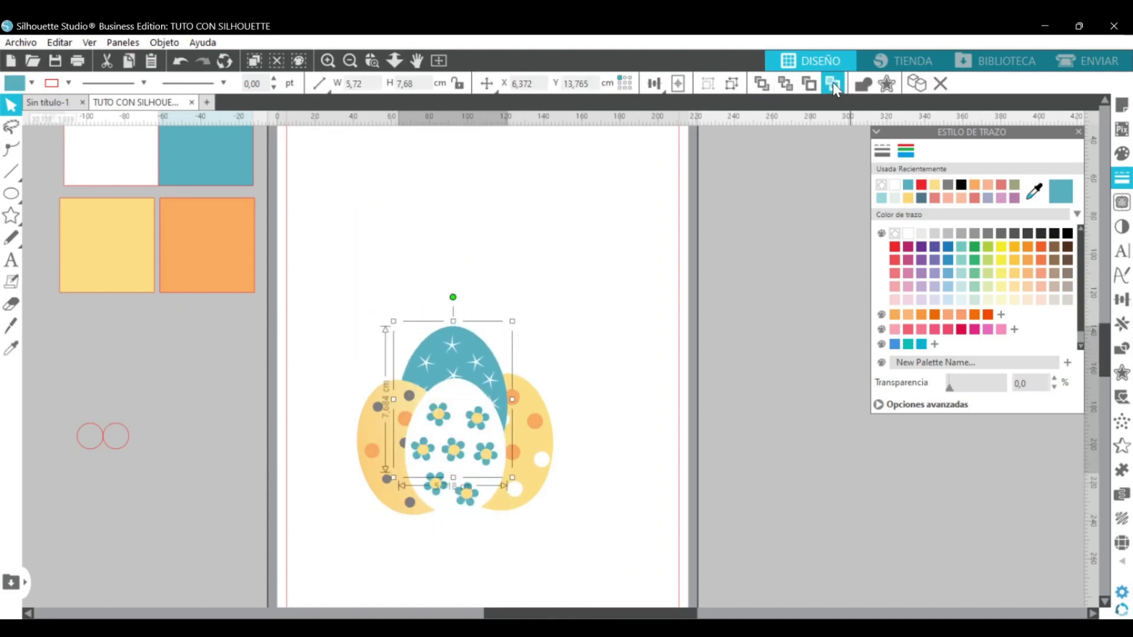
{"action": "left_click_drag", "start_coordinate": [443, 334], "coordinate": [462, 366]}
{"action": "left_click", "coordinate": [553, 333]}
{"action": "left_click", "coordinate": [573, 376]}
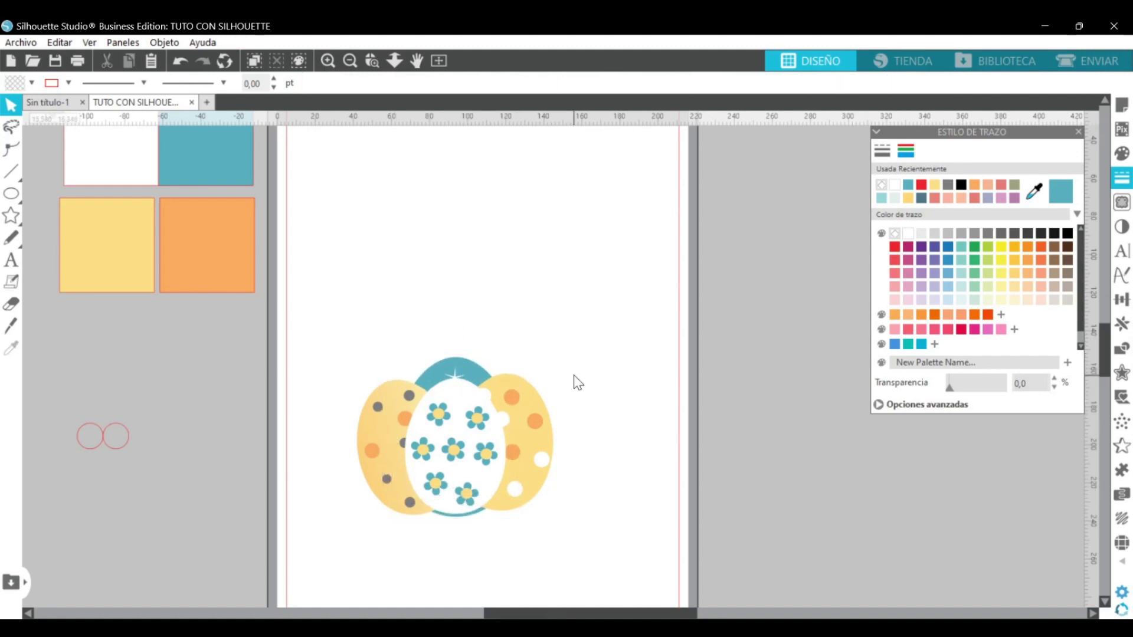
Move the whole cluster of four eggs higher on the page.
{"action": "left_click", "coordinate": [482, 499]}
{"action": "left_click_drag", "start_coordinate": [483, 498], "coordinate": [519, 416]}
{"action": "left_click", "coordinate": [589, 478]}
{"action": "left_click", "coordinate": [519, 473]}
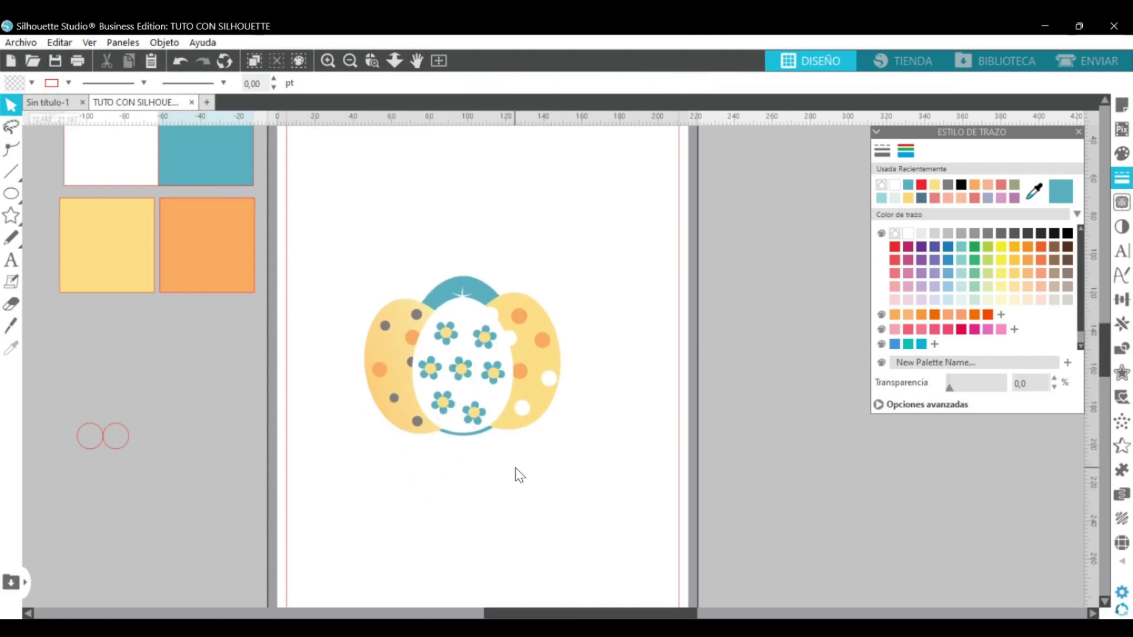
Draw a large egg shape about 15.83 by 18.79 cm around the cluster and convert it to a path.
{"action": "mouse_move", "coordinate": [12, 193]}
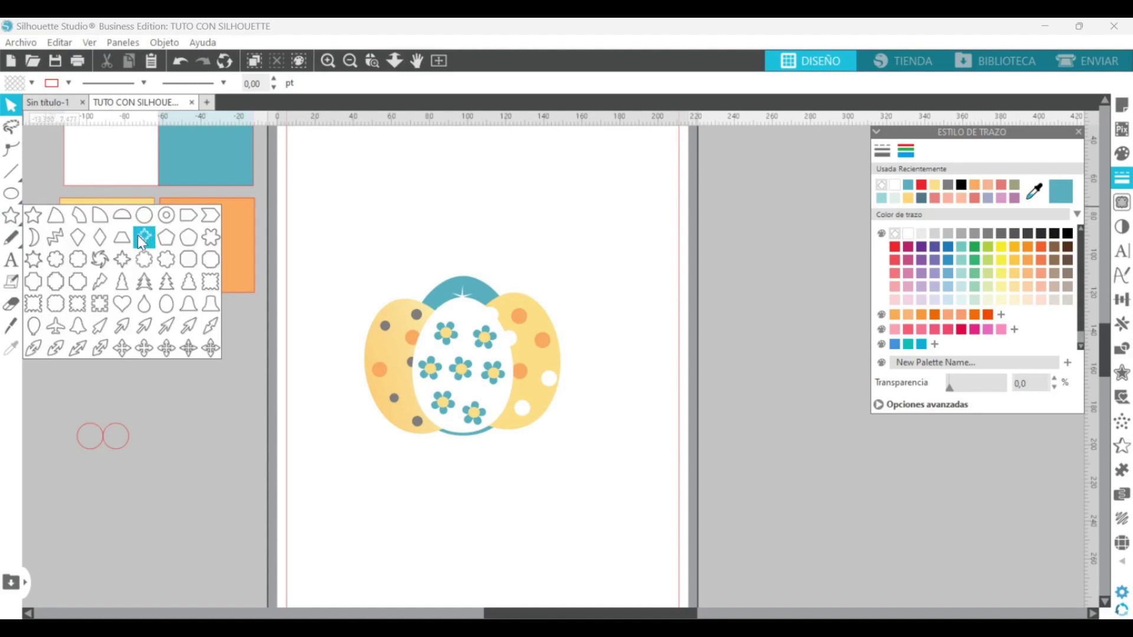
{"action": "left_click", "coordinate": [144, 237]}
{"action": "left_click_drag", "start_coordinate": [374, 184], "coordinate": [544, 519]}
{"action": "right_click", "coordinate": [527, 525]}
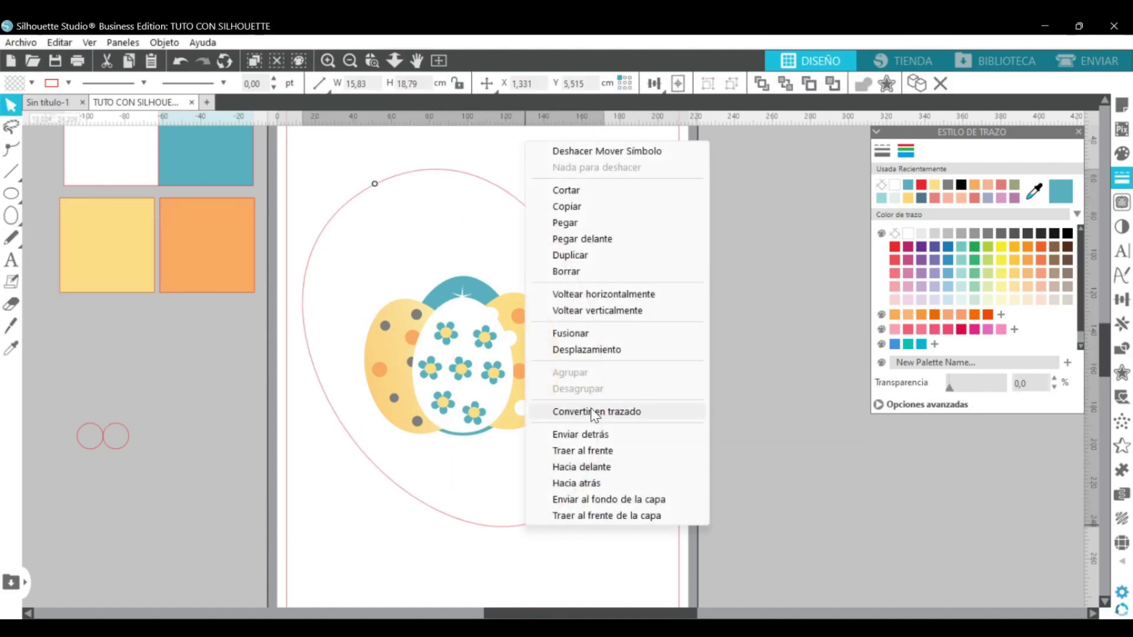
{"action": "left_click", "coordinate": [590, 410]}
Flip the large egg shape vertically and rotate it until it stands upright around the cluster.
{"action": "right_click", "coordinate": [659, 326]}
{"action": "left_click", "coordinate": [767, 411]}
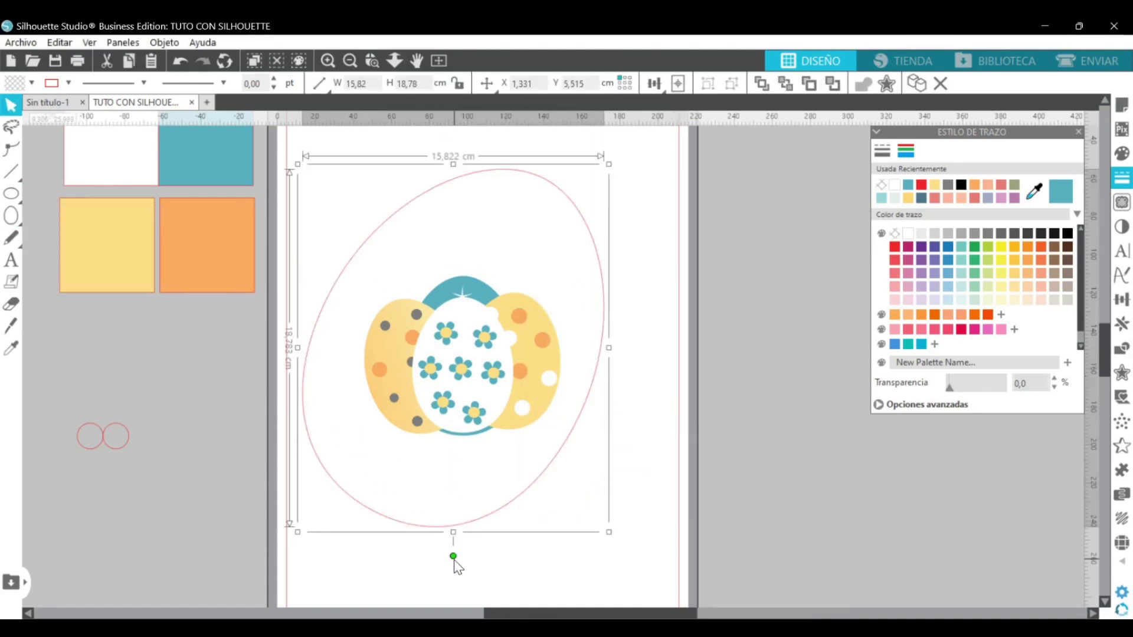
{"action": "left_click_drag", "start_coordinate": [455, 558], "coordinate": [562, 539]}
Remove the large egg's line colour and fill it with the yellow sampled from the yellow square.
{"action": "left_click", "coordinate": [1034, 191]}
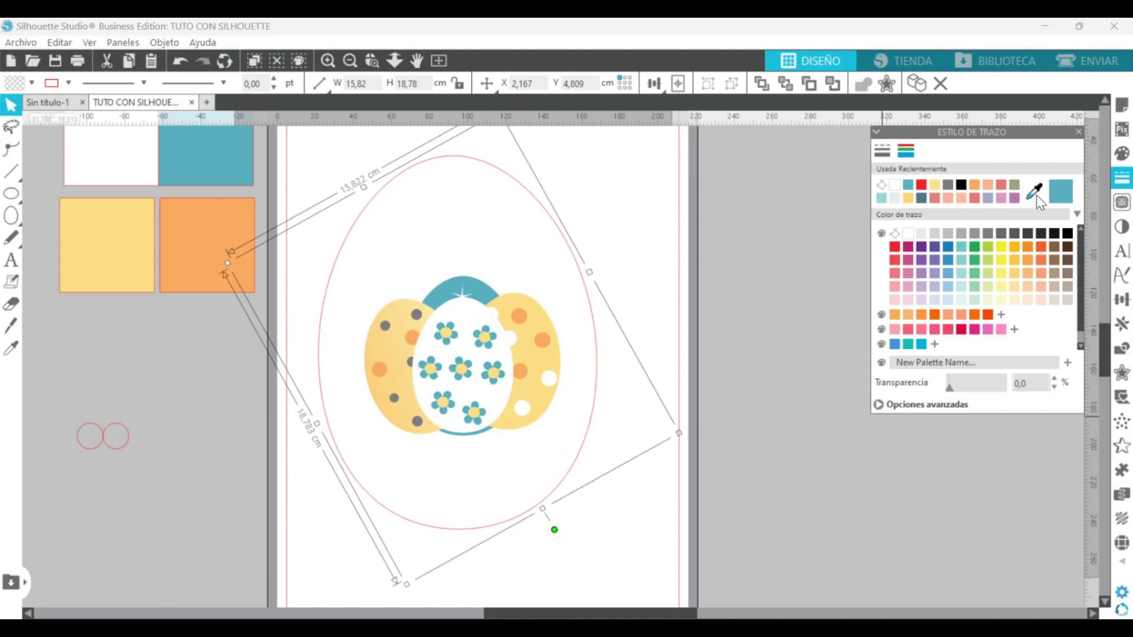
{"action": "left_click", "coordinate": [109, 255]}
{"action": "left_click", "coordinate": [1122, 153]}
{"action": "left_click", "coordinate": [1034, 190]}
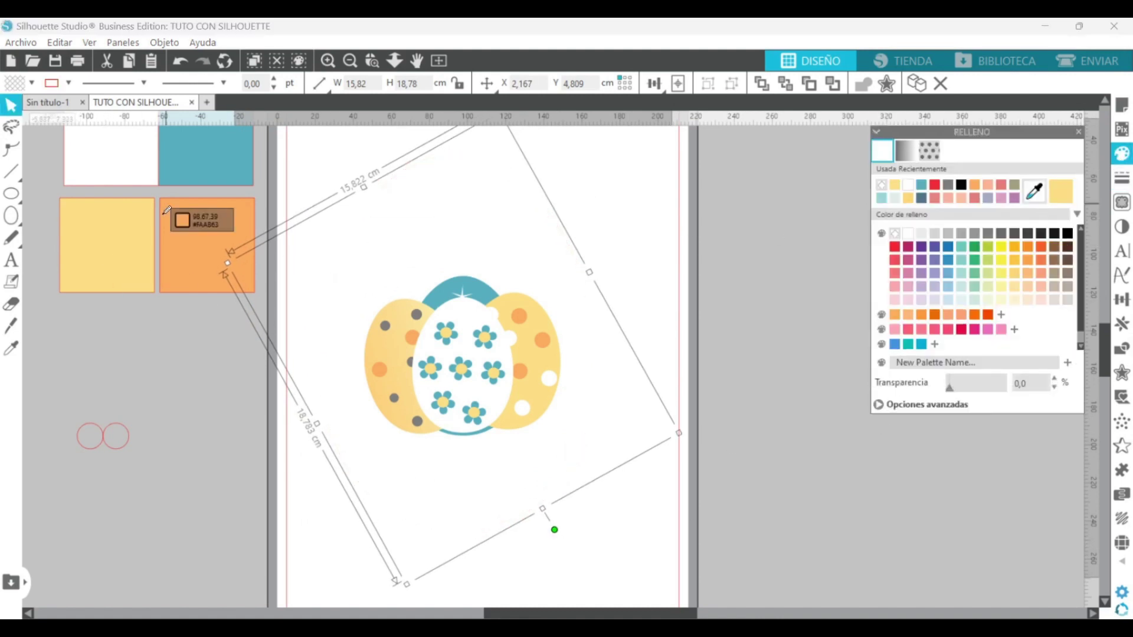
{"action": "left_click", "coordinate": [115, 240]}
Send the large egg behind the cluster and change its fill to a pale teal.
{"action": "left_click", "coordinate": [834, 83]}
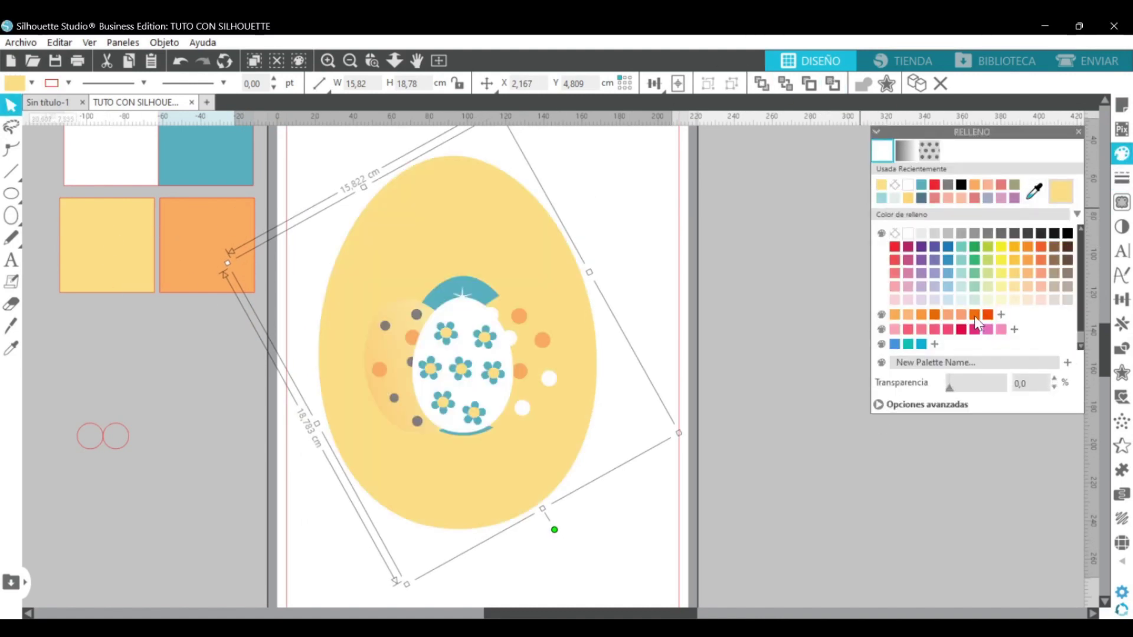
{"action": "left_click", "coordinate": [961, 286]}
{"action": "left_click", "coordinate": [679, 292]}
Centre the egg cluster and the large pale teal egg on each other.
{"action": "left_click_drag", "start_coordinate": [317, 161], "coordinate": [560, 496]}
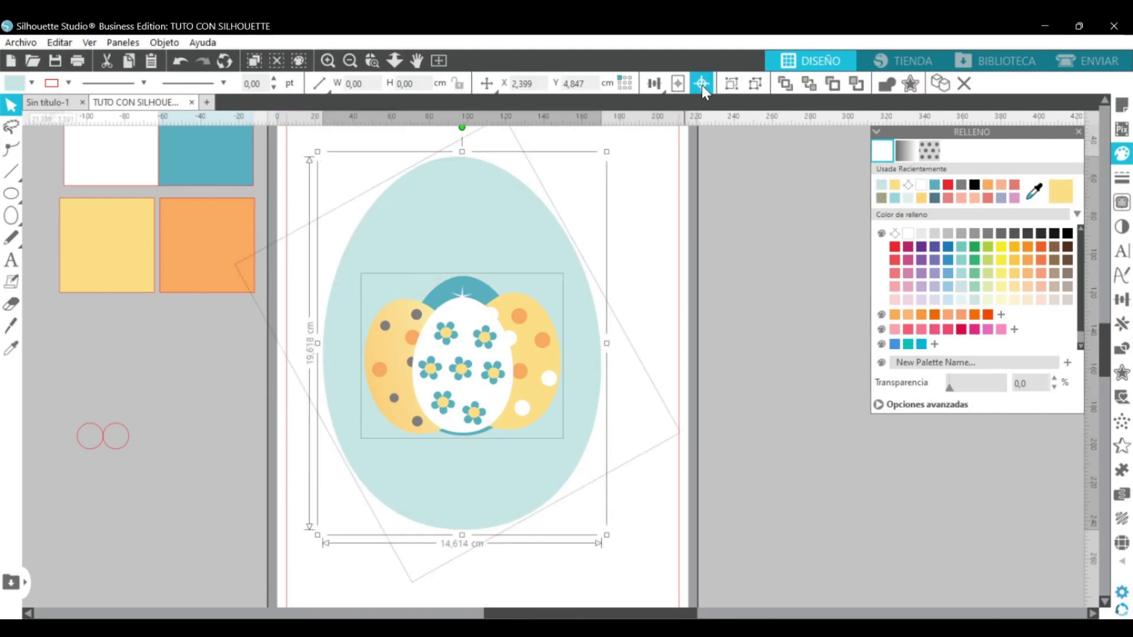
{"action": "left_click", "coordinate": [702, 84]}
{"action": "left_click", "coordinate": [668, 269]}
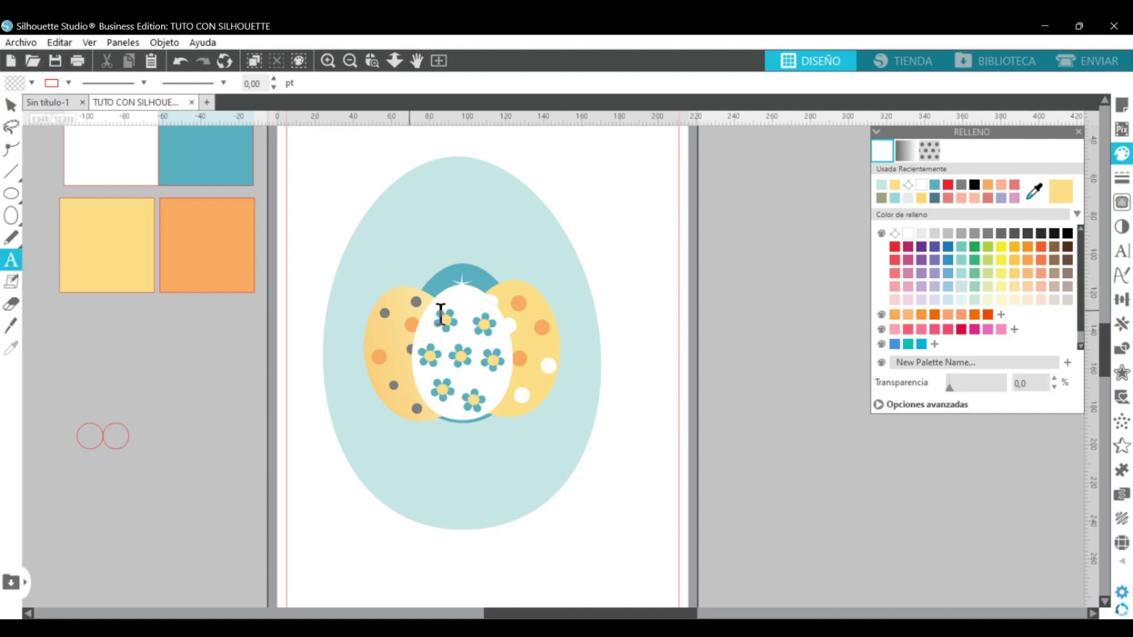
Add the text "HAPPY" inside the large egg just above the cluster.
{"action": "left_click", "coordinate": [381, 249]}
{"action": "type", "text": "APPY"}
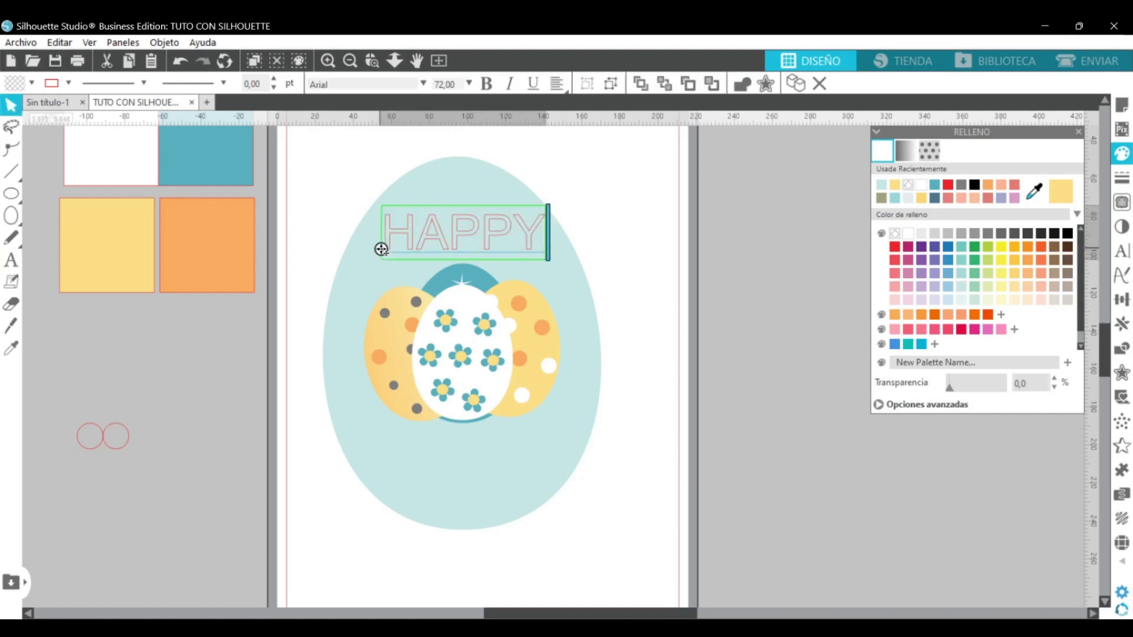
{"action": "key", "text": "Escape"}
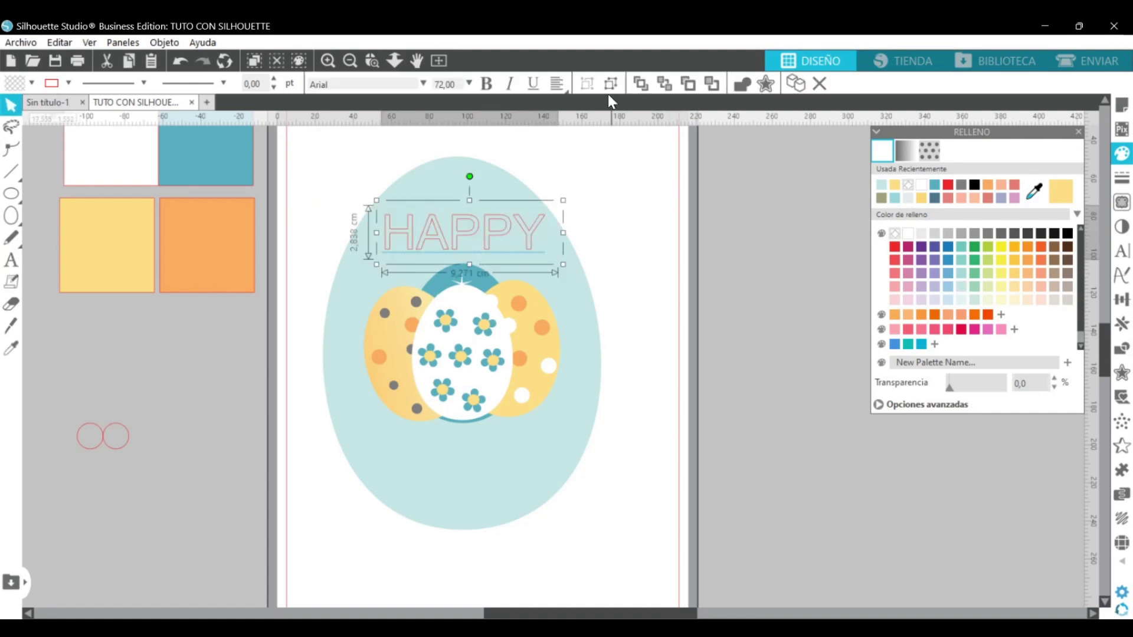
Duplicate the HAPPY text just below the egg cluster and change the copy to "EASTER".
{"action": "left_click", "coordinate": [793, 84]}
{"action": "left_click_drag", "start_coordinate": [543, 241], "coordinate": [529, 456]}
{"action": "double_click", "coordinate": [529, 465]}
{"action": "left_click", "coordinate": [529, 458]}
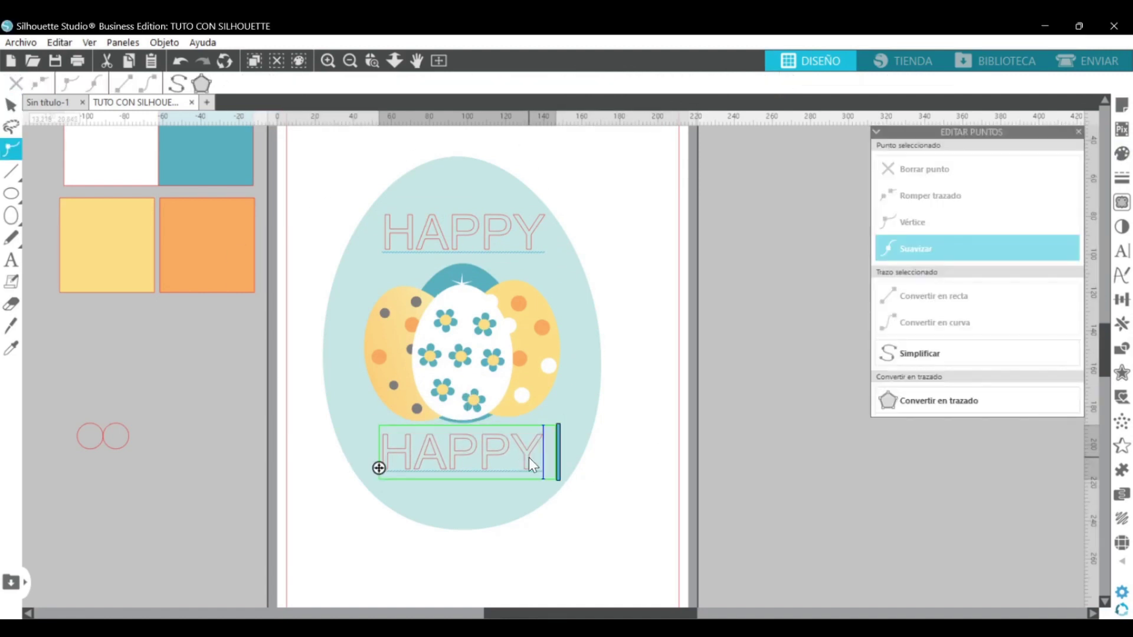
{"action": "type", "text": "EASTER"}
{"action": "key", "text": "Escape"}
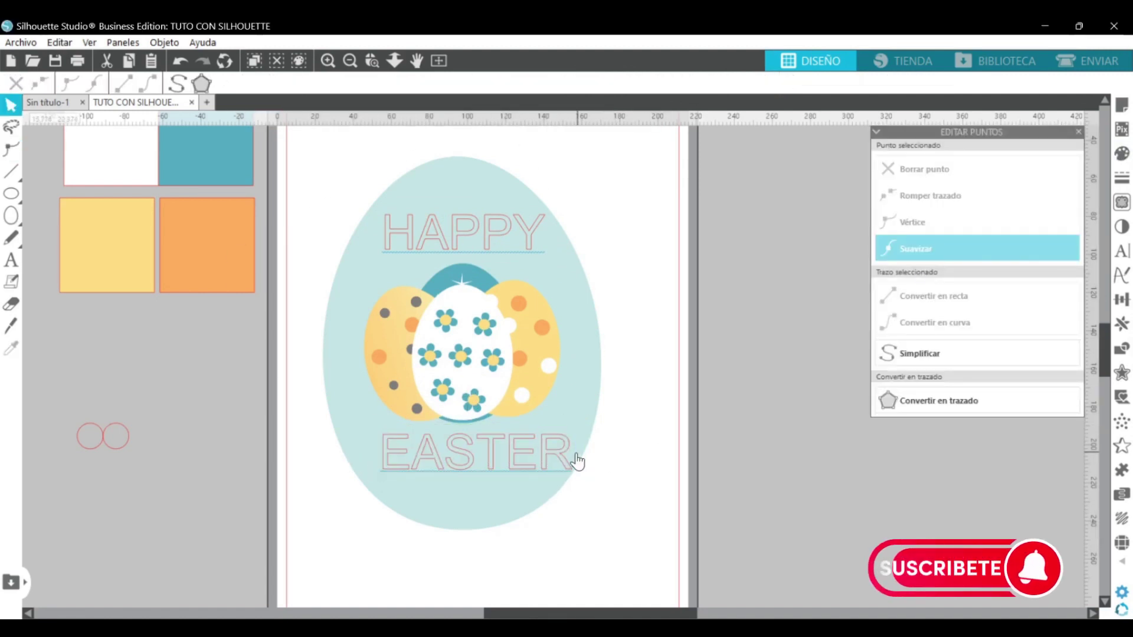
{"action": "left_click", "coordinate": [529, 237]}
{"action": "left_click", "coordinate": [530, 238]}
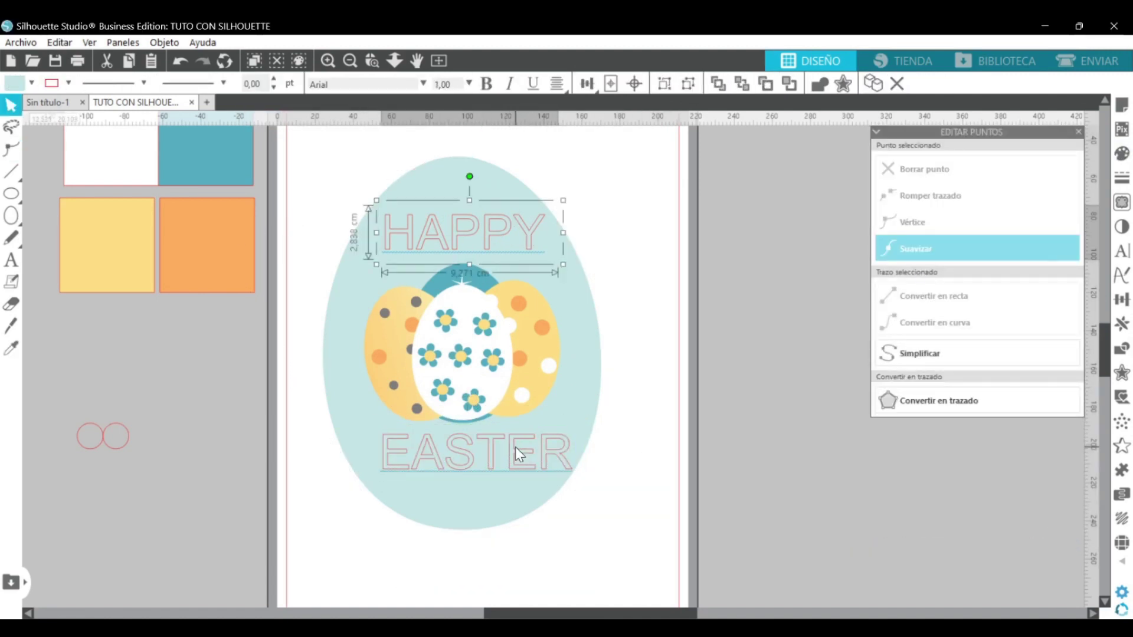
{"action": "left_click", "coordinate": [532, 450], "text": "shift"}
{"action": "left_click", "coordinate": [637, 269]}
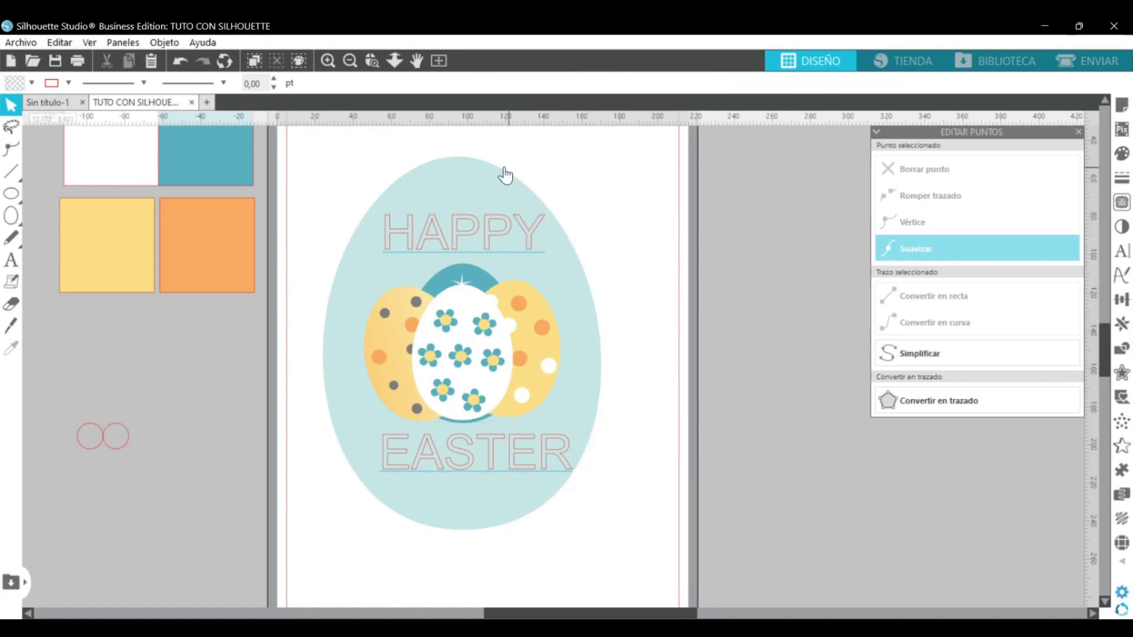
Fill the HAPPY and EASTER texts white, trying the sampled orange and teal first, and remove their line colour.
{"action": "left_click", "coordinate": [506, 175]}
{"action": "left_click", "coordinate": [530, 233], "text": "shift"}
{"action": "left_click", "coordinate": [526, 449], "text": "shift"}
{"action": "left_click", "coordinate": [542, 346], "text": "shift"}
{"action": "left_click", "coordinate": [543, 346]}
{"action": "left_click", "coordinate": [1121, 159]}
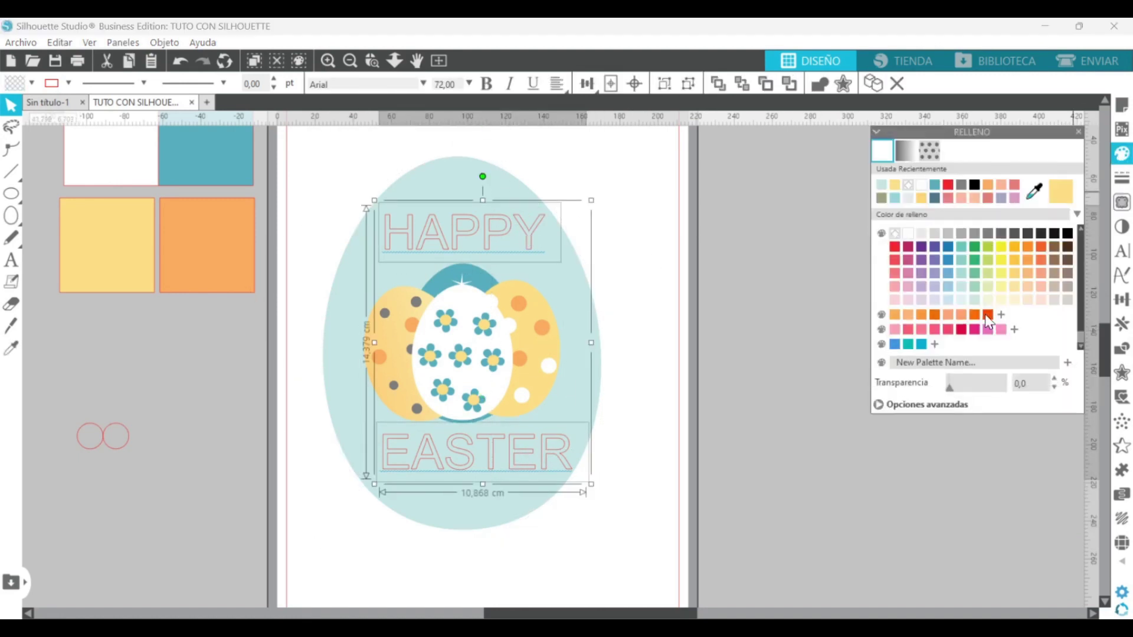
{"action": "left_click", "coordinate": [206, 247]}
{"action": "left_click", "coordinate": [1034, 191]}
{"action": "left_click", "coordinate": [210, 156]}
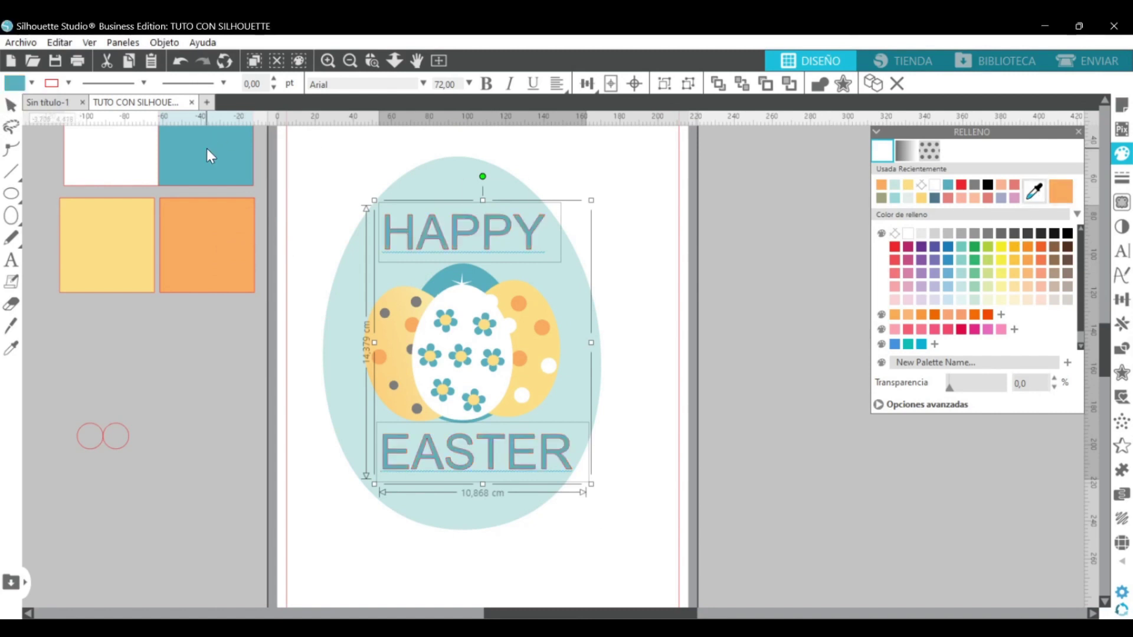
{"action": "left_click", "coordinate": [910, 235]}
{"action": "left_click", "coordinate": [1122, 177]}
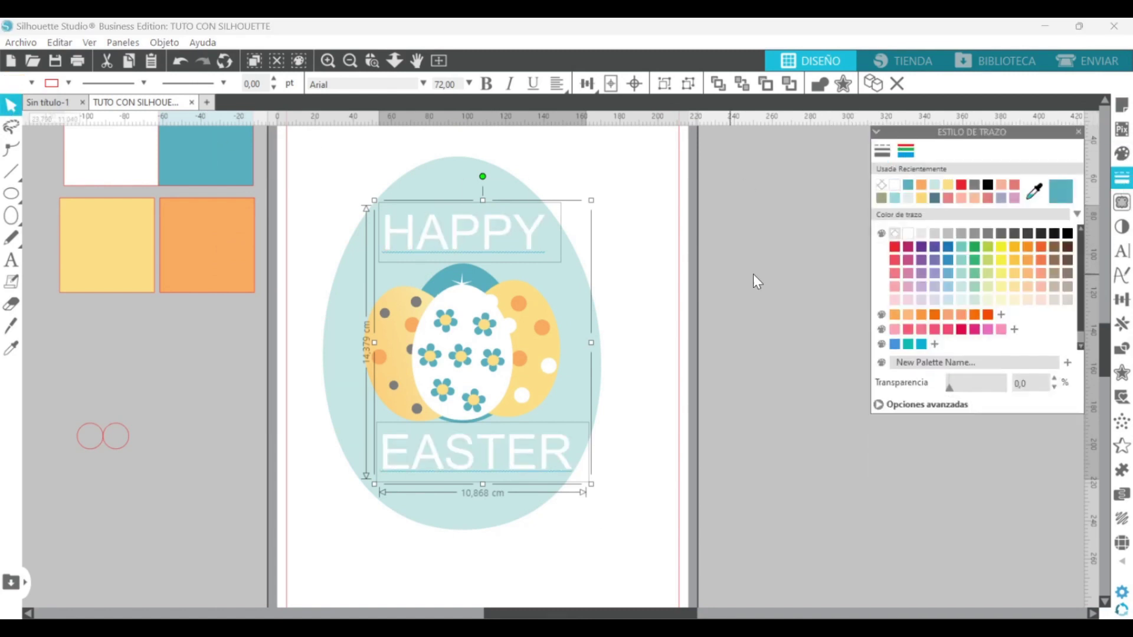
Try black and the sampled orange, yellow and teal as fills for both words, and return them to white.
{"action": "left_click", "coordinate": [1121, 153]}
{"action": "left_click", "coordinate": [1070, 236]}
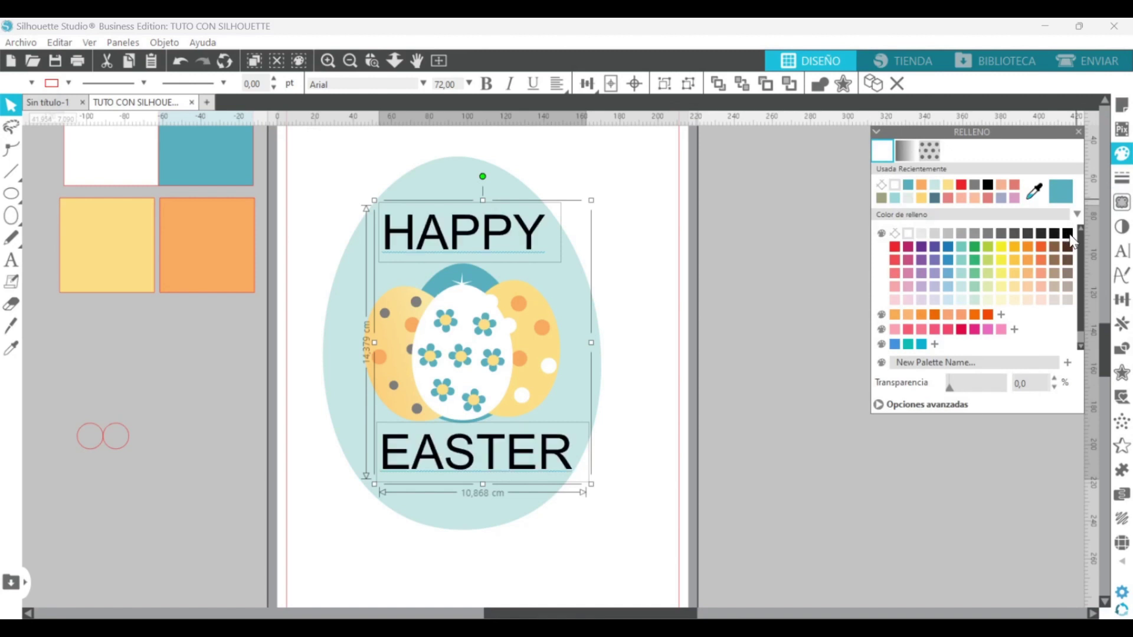
{"action": "left_click", "coordinate": [907, 236]}
{"action": "left_click", "coordinate": [1032, 192]}
{"action": "left_click", "coordinate": [209, 245]}
{"action": "left_click", "coordinate": [1032, 196]}
{"action": "left_click", "coordinate": [113, 234]}
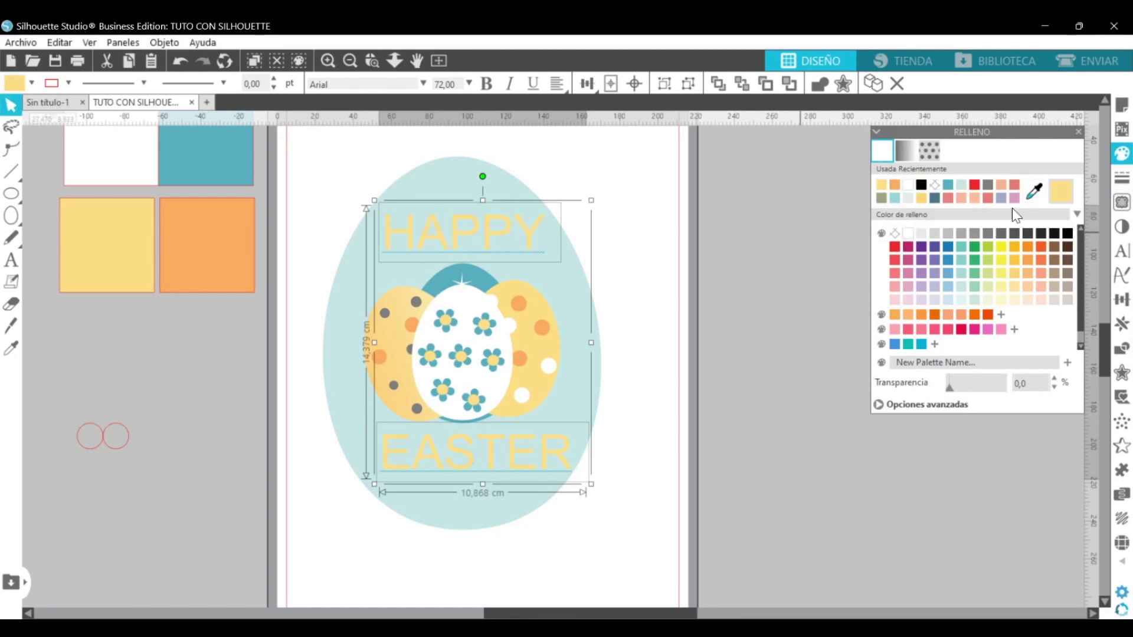
{"action": "left_click", "coordinate": [1034, 191]}
{"action": "left_click", "coordinate": [225, 163]}
{"action": "left_click", "coordinate": [908, 233]}
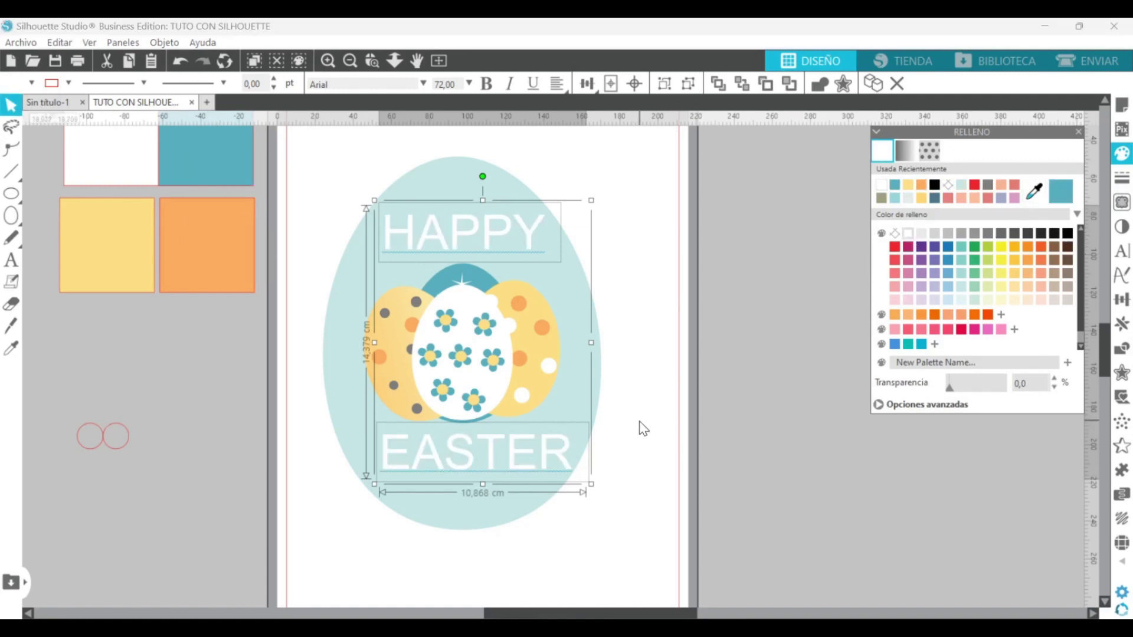
Set the font of the HAPPY and EASTER texts to Mama Bunny.
{"action": "left_click", "coordinate": [523, 248]}
{"action": "left_click", "coordinate": [492, 466], "text": "shift"}
{"action": "left_click", "coordinate": [1121, 250]}
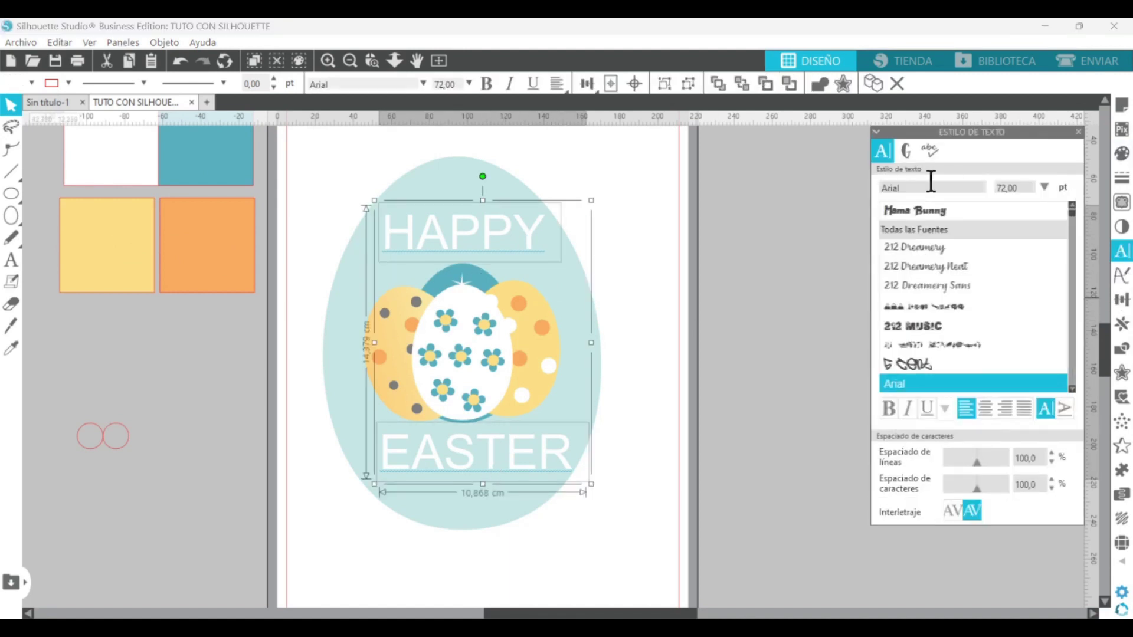
{"action": "left_click", "coordinate": [931, 210]}
{"action": "left_click", "coordinate": [723, 386]}
Enlarge the HAPPY and EASTER texts slightly and centre them horizontally with the egg cluster and large egg.
{"action": "left_click", "coordinate": [518, 249]}
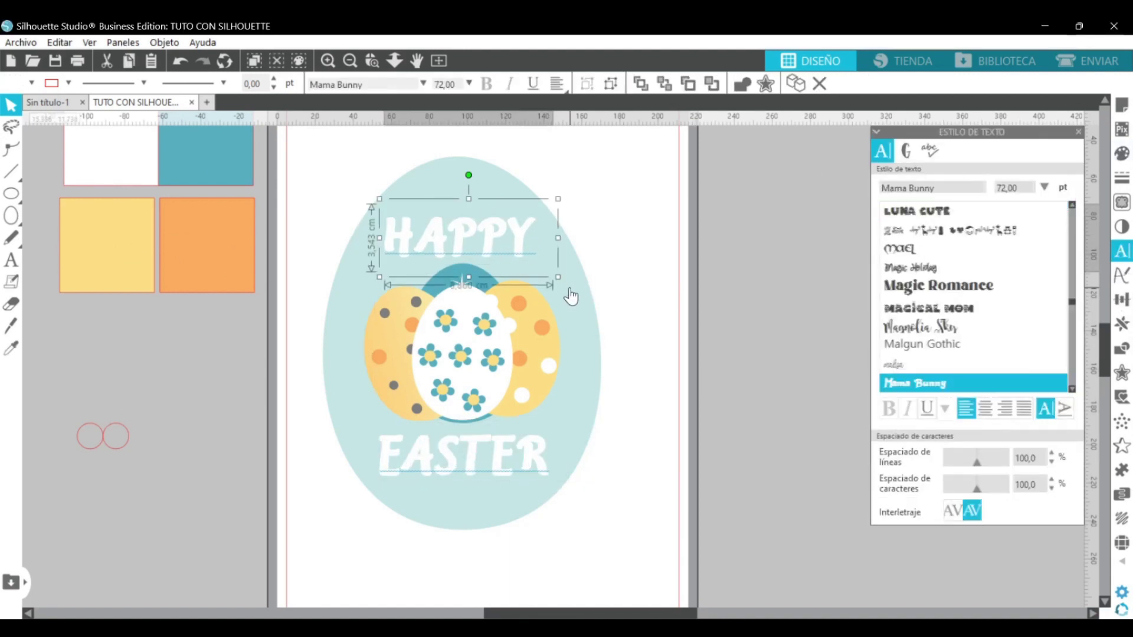
{"action": "left_click_drag", "start_coordinate": [565, 288], "coordinate": [589, 288]}
{"action": "left_click", "coordinate": [499, 488]}
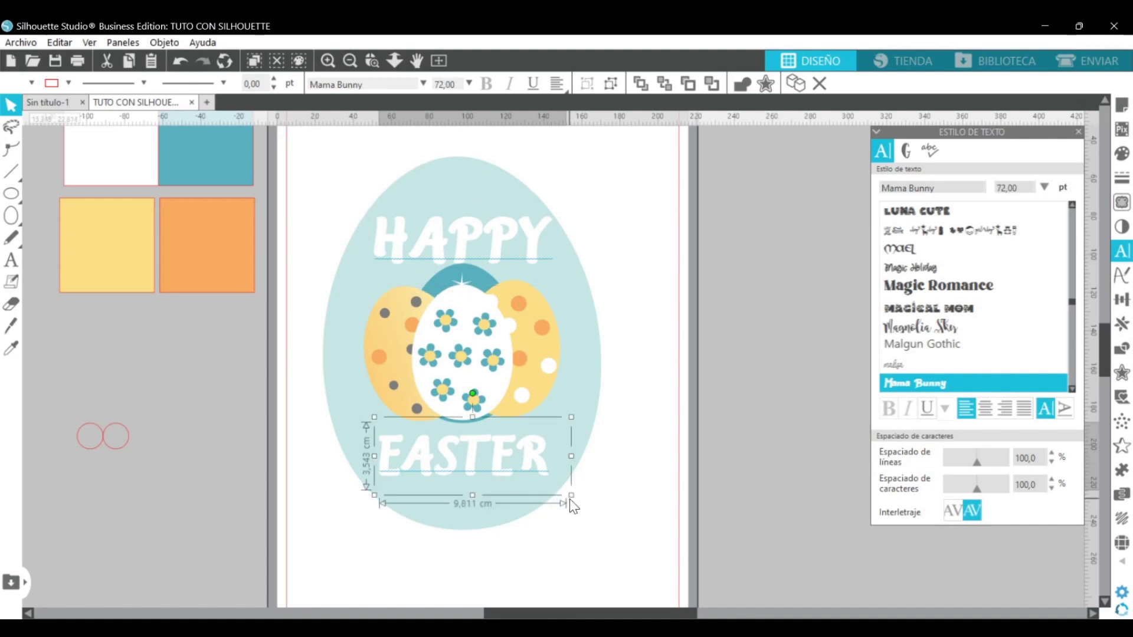
{"action": "left_click_drag", "start_coordinate": [564, 497], "coordinate": [416, 188]}
{"action": "left_click", "coordinate": [587, 84]}
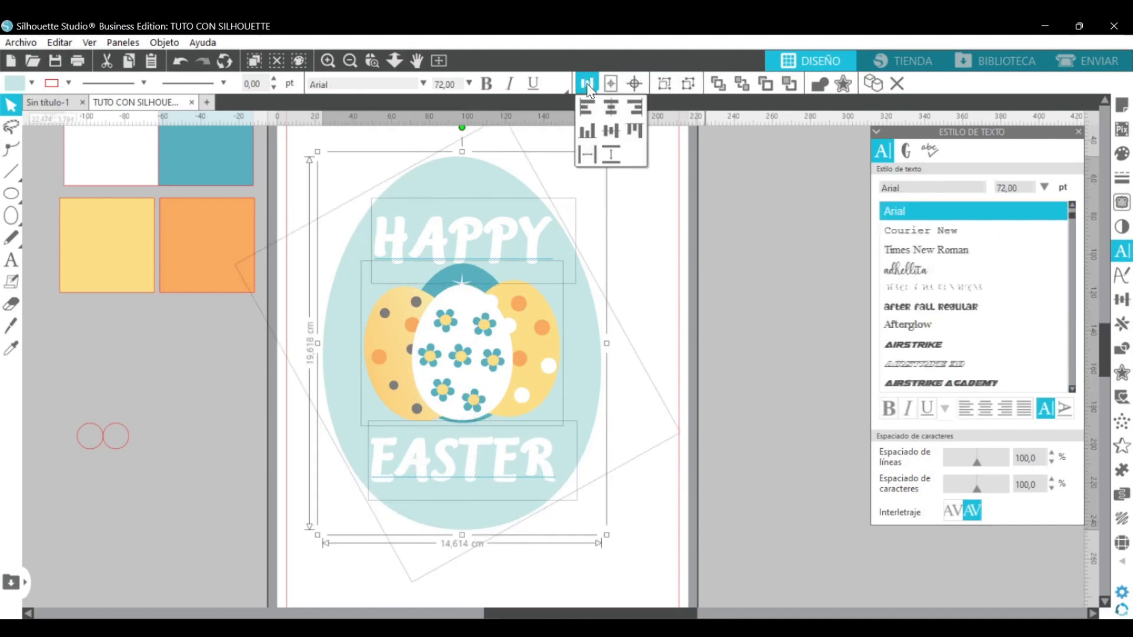
{"action": "left_click", "coordinate": [609, 106]}
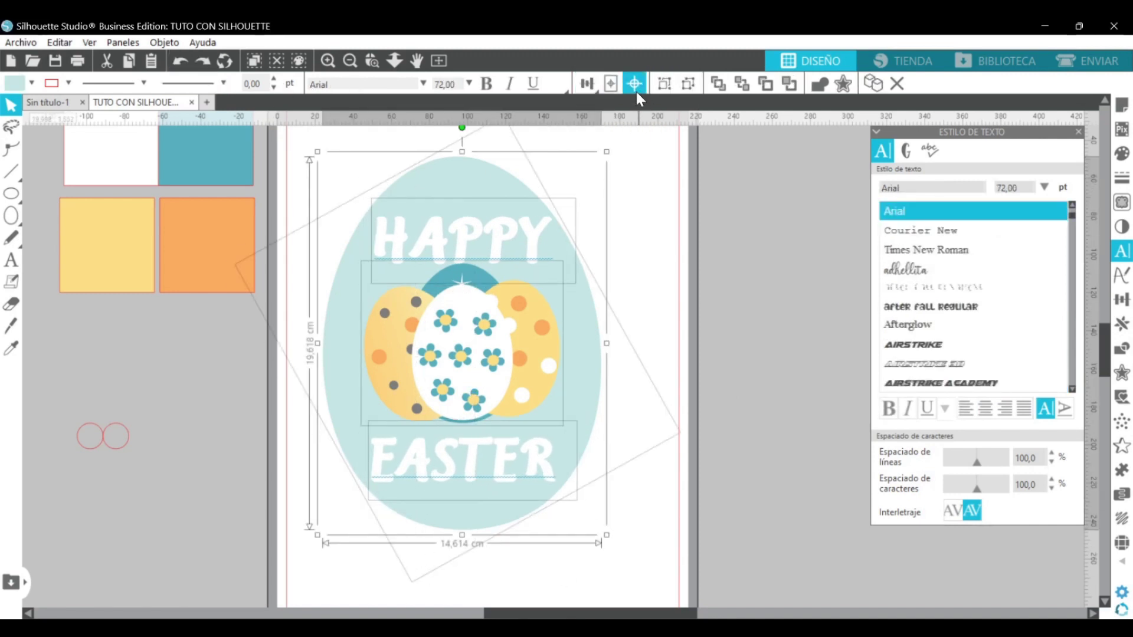
Try spacing the words, egg cluster and large egg evenly in the vertical direction, and undo it.
{"action": "left_click", "coordinate": [588, 83]}
{"action": "left_click", "coordinate": [614, 152]}
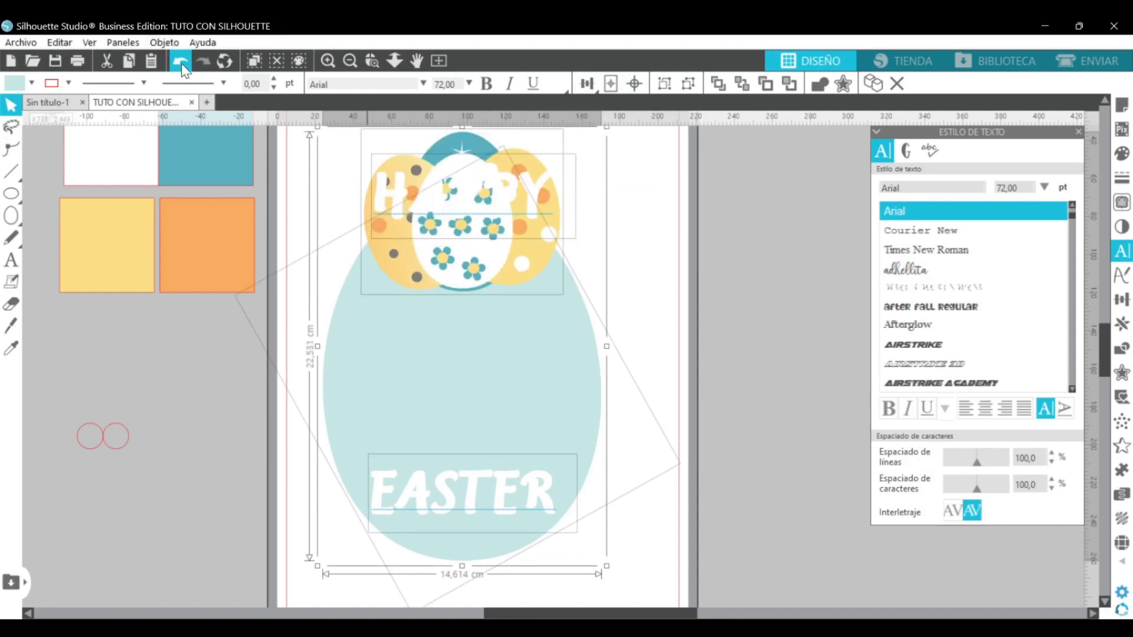
{"action": "left_click", "coordinate": [180, 61]}
Group the words, egg cluster and large egg into one object and deselect it.
{"action": "left_click", "coordinate": [664, 83]}
{"action": "left_click", "coordinate": [705, 316]}
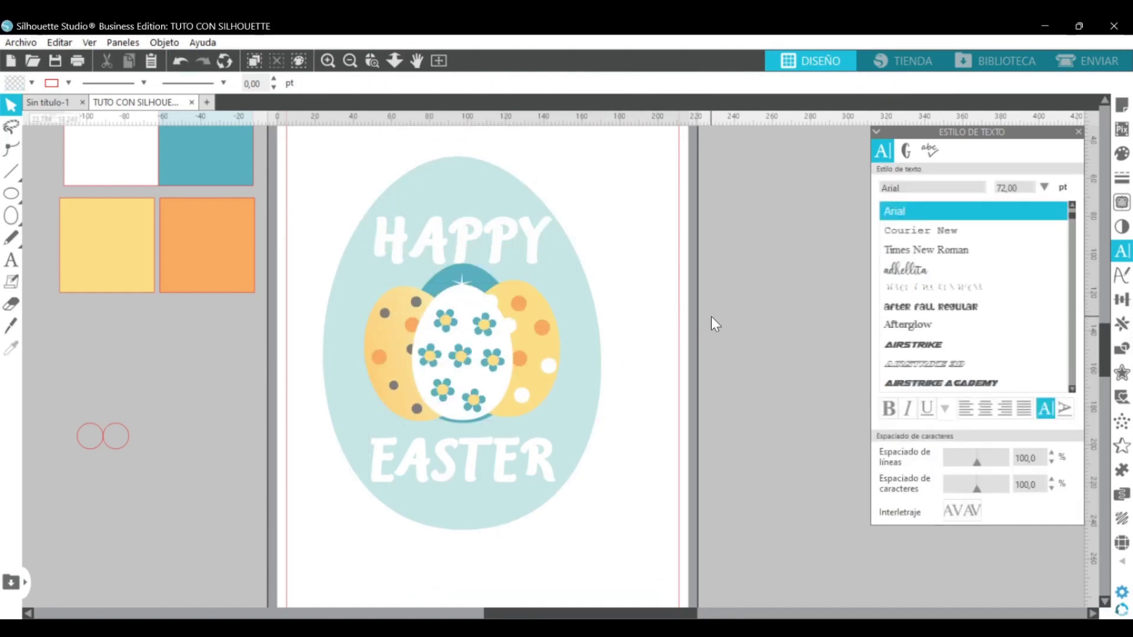
{"action": "left_click_drag", "start_coordinate": [577, 337], "coordinate": [585, 342]}
{"action": "left_click", "coordinate": [652, 344]}
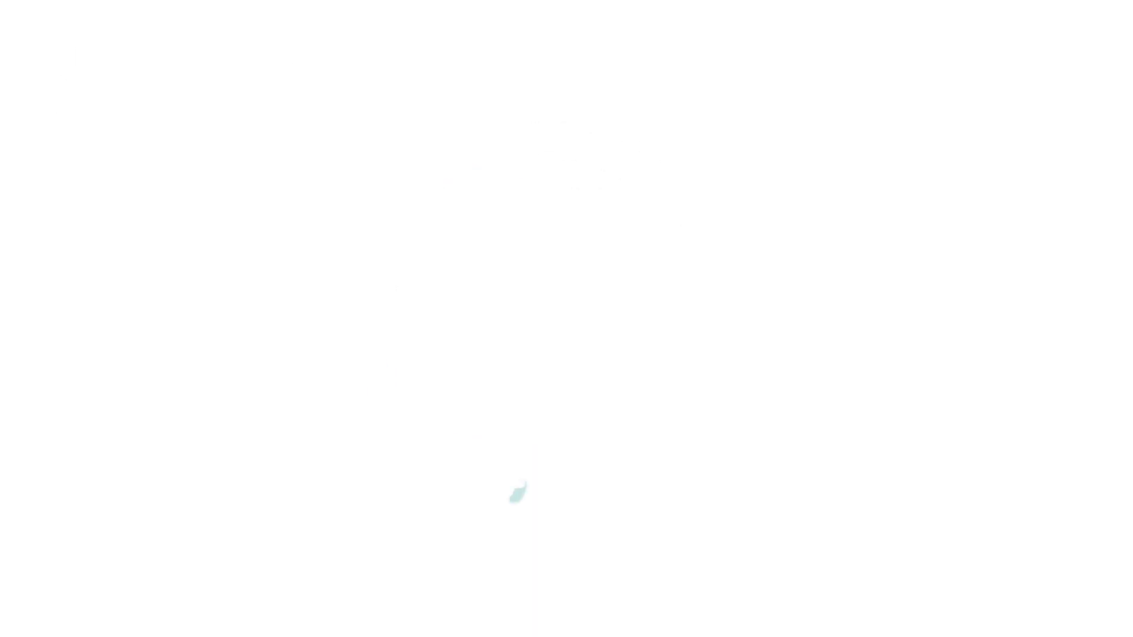